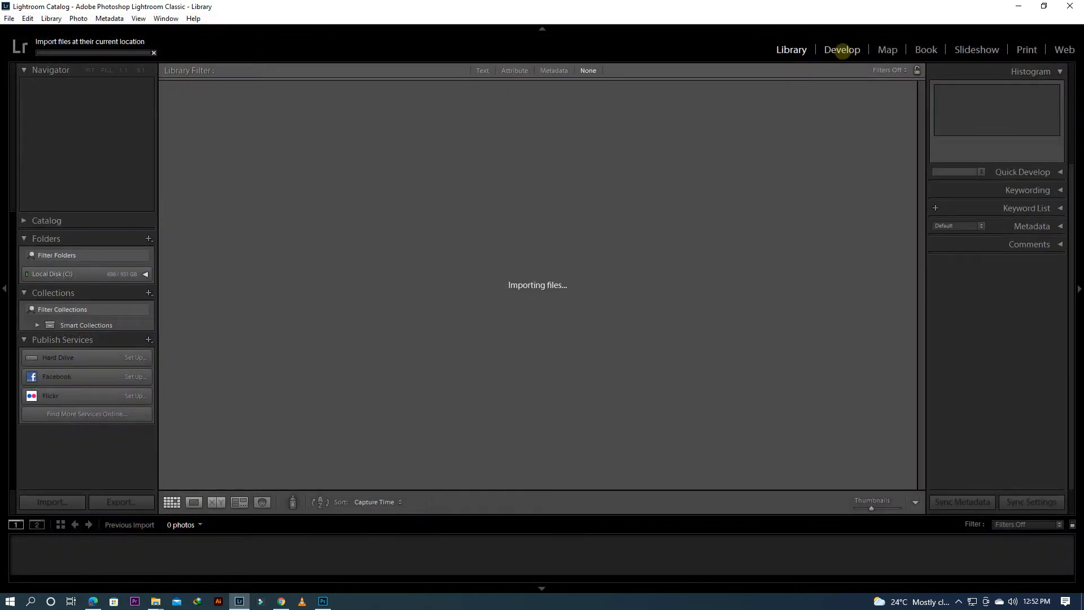
Step: Open the imported portrait for developing and set Highlights to -96, Shadows to +40, Whites to -73 and Blacks to -46
{"action": "left_click", "coordinate": [842, 50]}
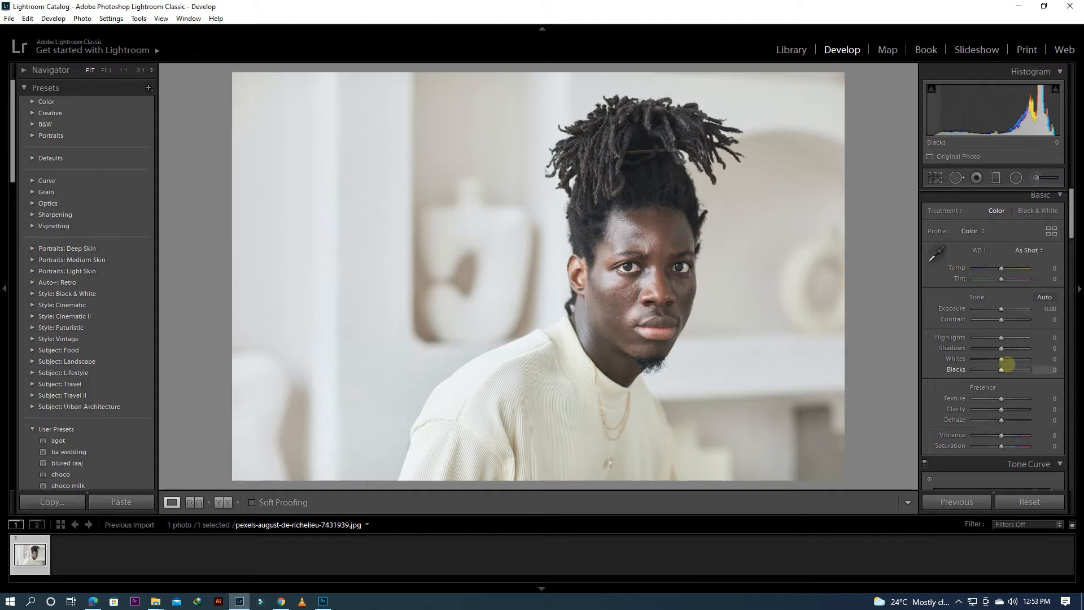
{"action": "mouse_move", "coordinate": [998, 359]}
{"action": "left_mouse_down"}
{"action": "mouse_move", "coordinate": [963, 358]}
{"action": "mouse_move", "coordinate": [987, 366]}
{"action": "left_mouse_up"}
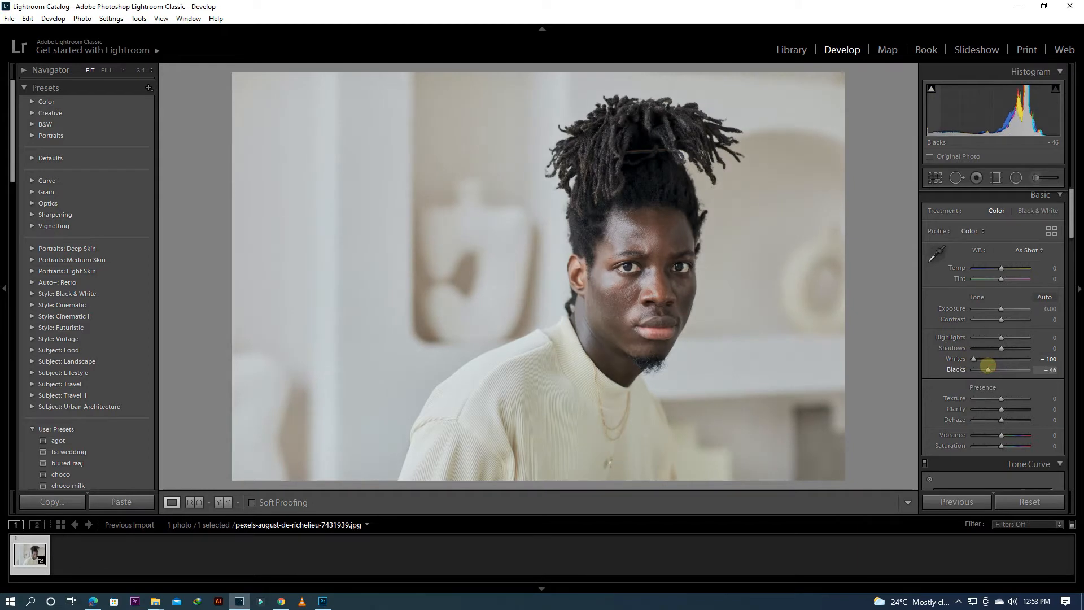
{"action": "mouse_move", "coordinate": [983, 338]}
{"action": "left_mouse_down"}
{"action": "mouse_move", "coordinate": [1011, 349]}
{"action": "mouse_move", "coordinate": [981, 360]}
{"action": "left_mouse_up"}
{"action": "left_click_drag", "start_coordinate": [978, 338], "coordinate": [975, 337]}
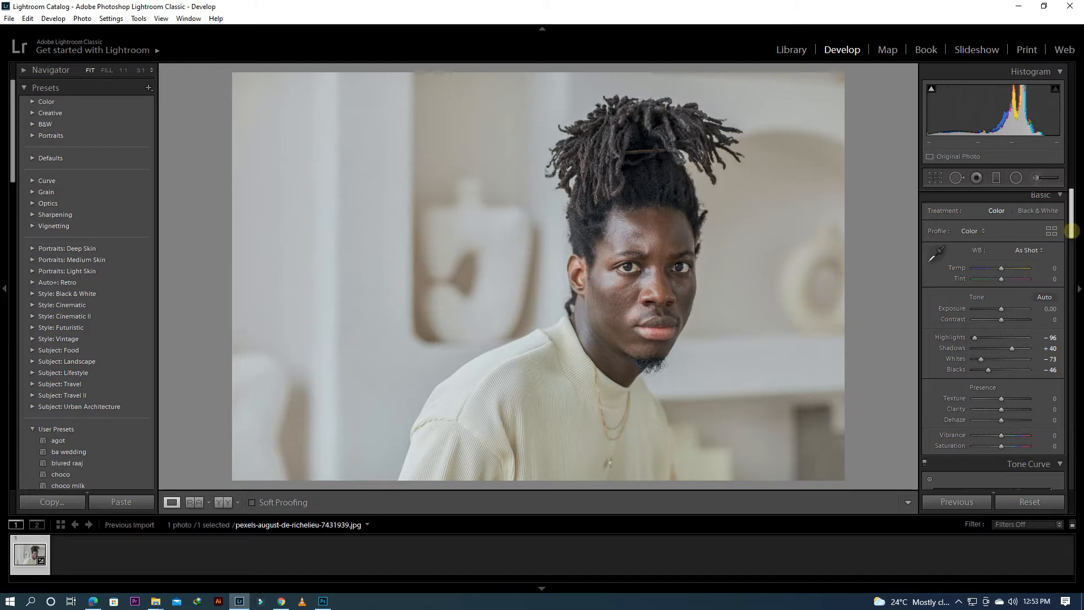
Step: Set HSL saturation to Yellow -100, Aqua -7, Blue +7 and Purple -13, and luminance to Orange -15 and Yellow -18
{"action": "left_click_drag", "start_coordinate": [1070, 231], "coordinate": [1078, 334]}
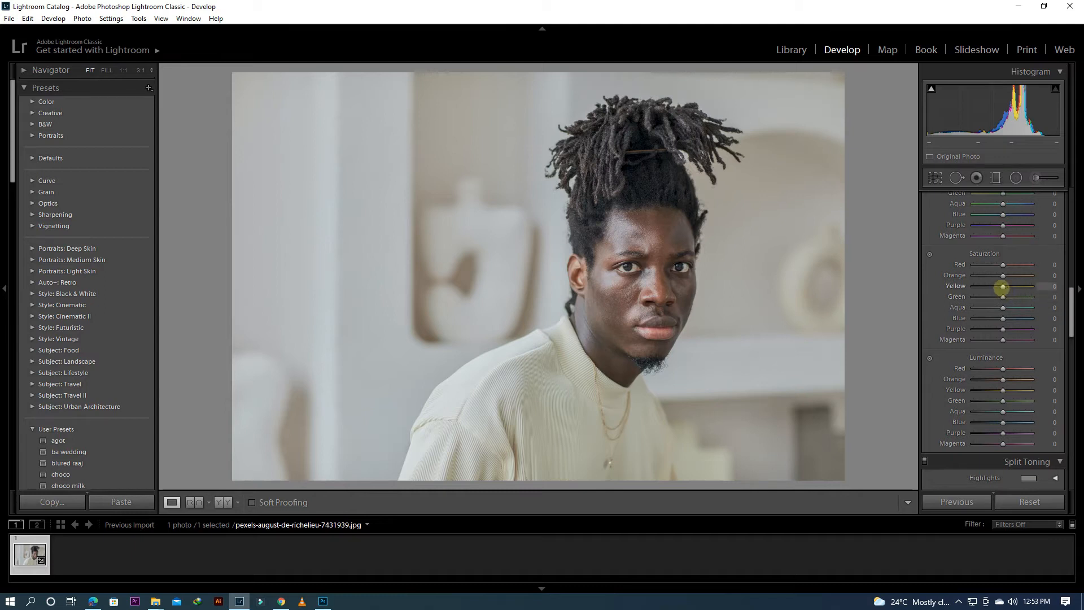
{"action": "left_click_drag", "start_coordinate": [1003, 286], "coordinate": [975, 287]}
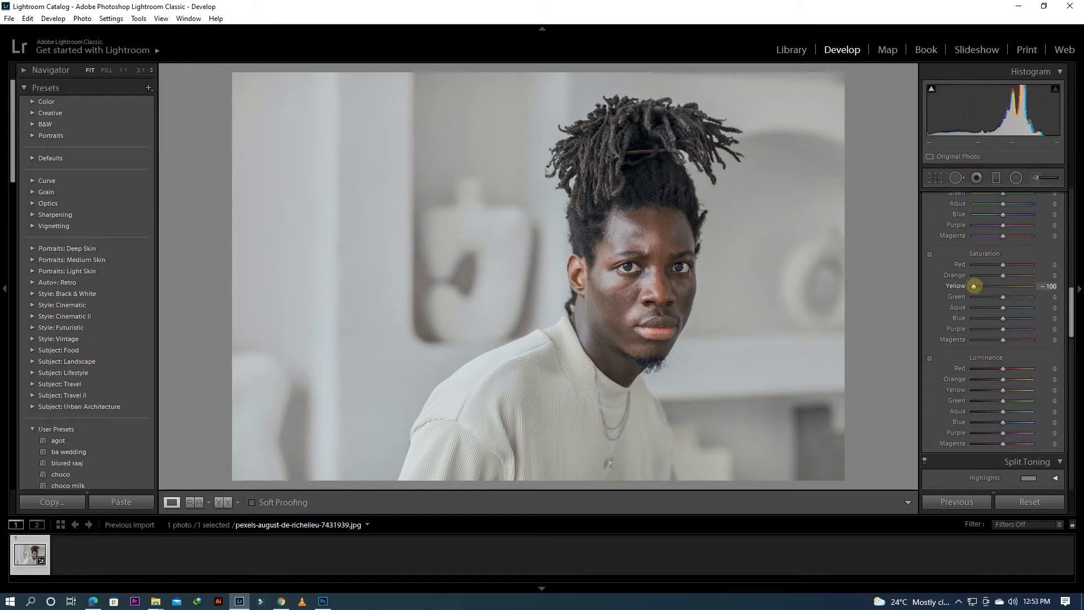
{"action": "mouse_move", "coordinate": [1005, 297]}
{"action": "left_mouse_down"}
{"action": "mouse_move", "coordinate": [1019, 296]}
{"action": "mouse_move", "coordinate": [1008, 328]}
{"action": "mouse_move", "coordinate": [999, 329]}
{"action": "mouse_move", "coordinate": [1010, 318]}
{"action": "mouse_move", "coordinate": [1001, 307]}
{"action": "left_mouse_up"}
{"action": "left_click", "coordinate": [1012, 307]}
{"action": "left_click_drag", "start_coordinate": [1067, 308], "coordinate": [1069, 344]}
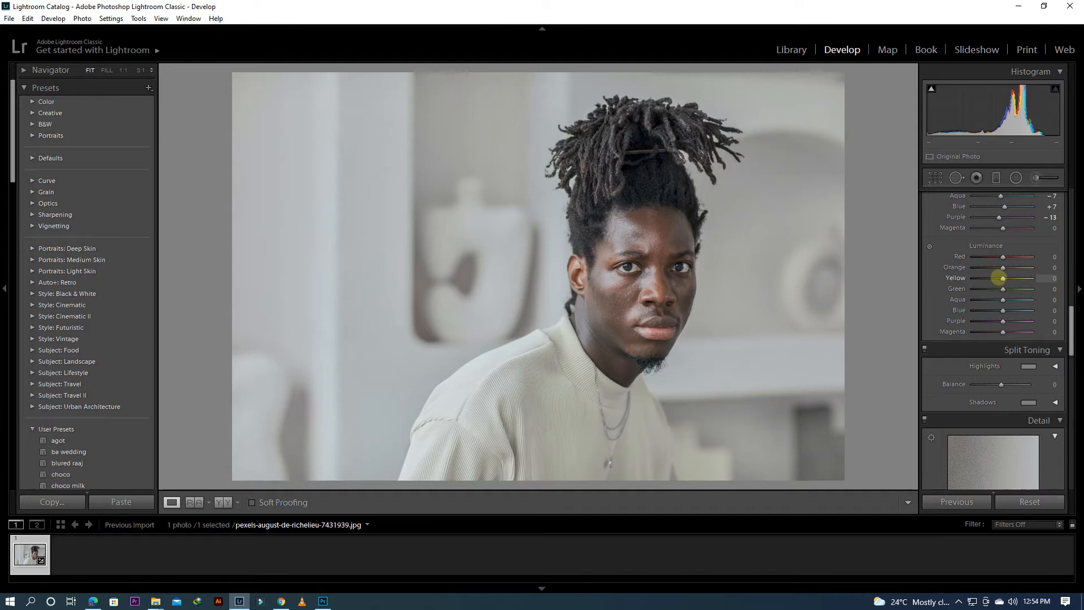
{"action": "left_click_drag", "start_coordinate": [1003, 278], "coordinate": [999, 278]}
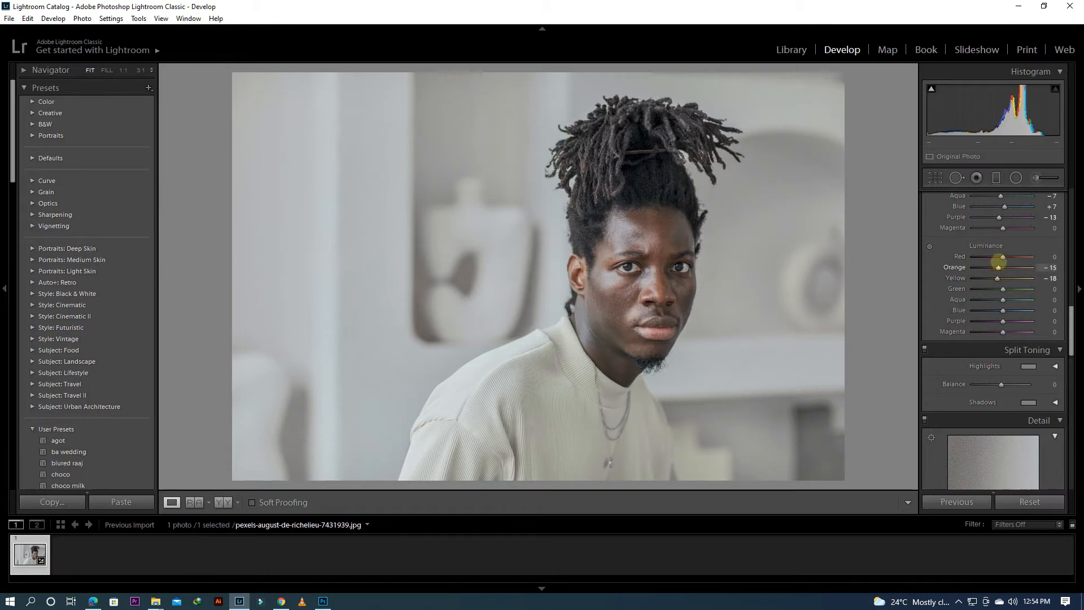
Step: Sharpen the photo with amount 23 and radius 0.8, and set Highlights to -100 and Shadows to +26
{"action": "left_click_drag", "start_coordinate": [1072, 333], "coordinate": [1078, 382]}
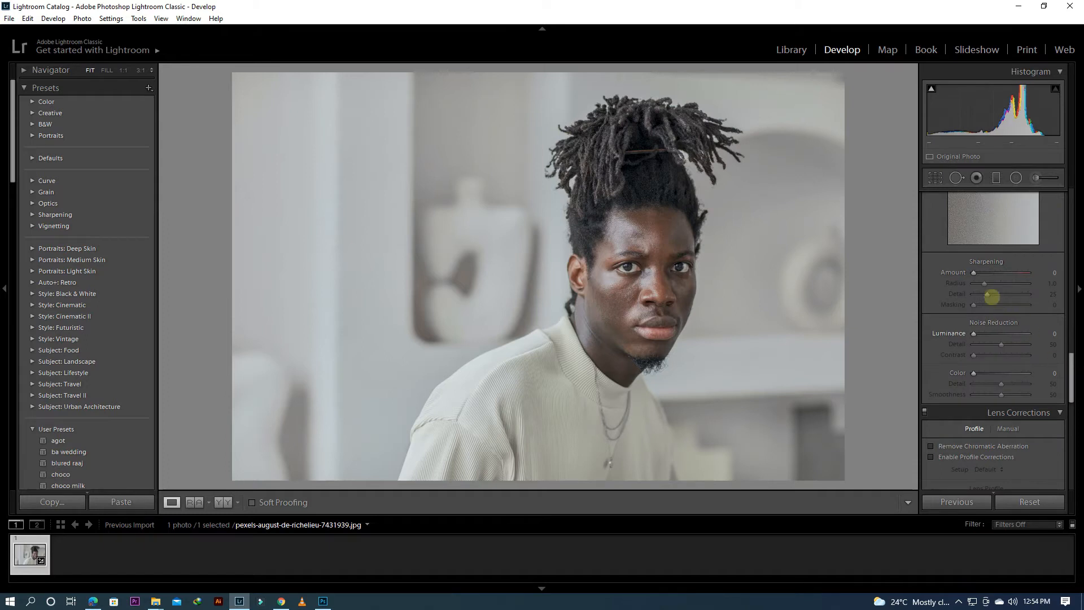
{"action": "left_click_drag", "start_coordinate": [979, 273], "coordinate": [981, 273]}
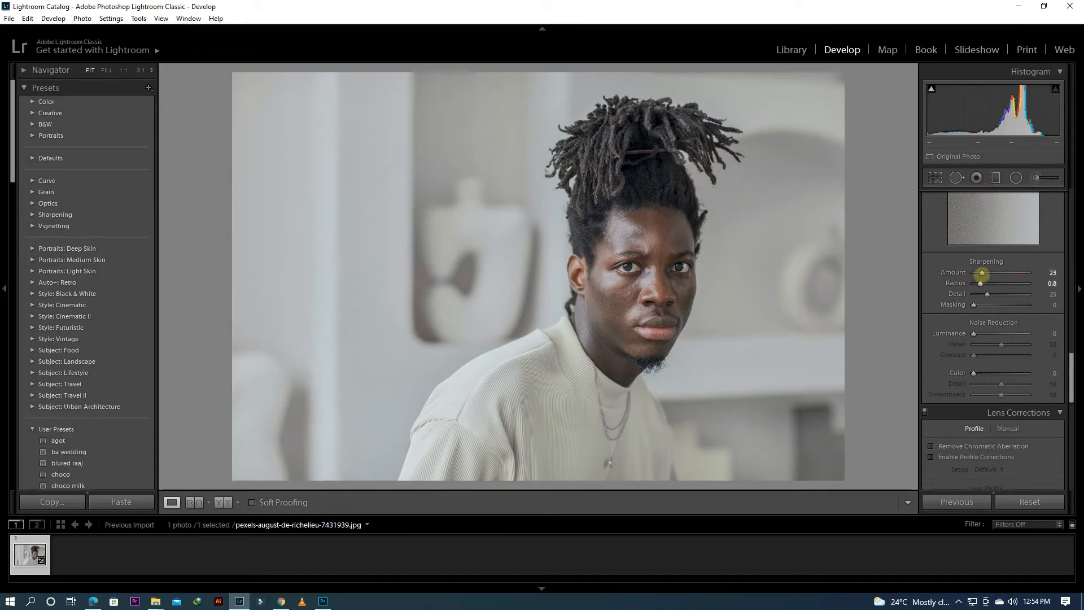
{"action": "left_click_drag", "start_coordinate": [1072, 375], "coordinate": [1050, 204]}
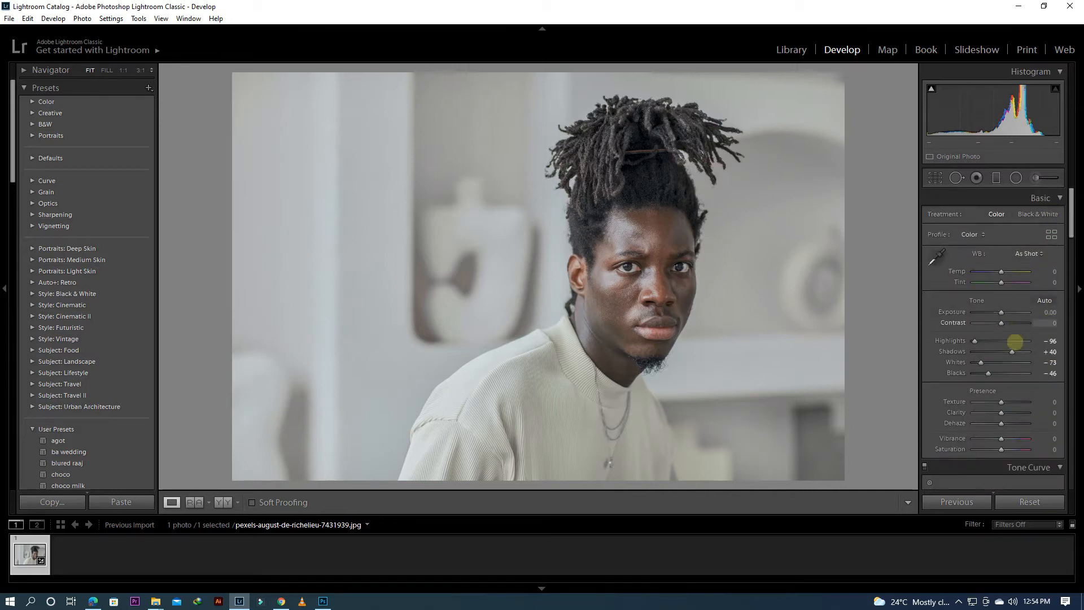
{"action": "mouse_move", "coordinate": [1016, 353]}
{"action": "left_mouse_down"}
{"action": "mouse_move", "coordinate": [973, 341]}
{"action": "mouse_move", "coordinate": [1008, 350]}
{"action": "left_mouse_up"}
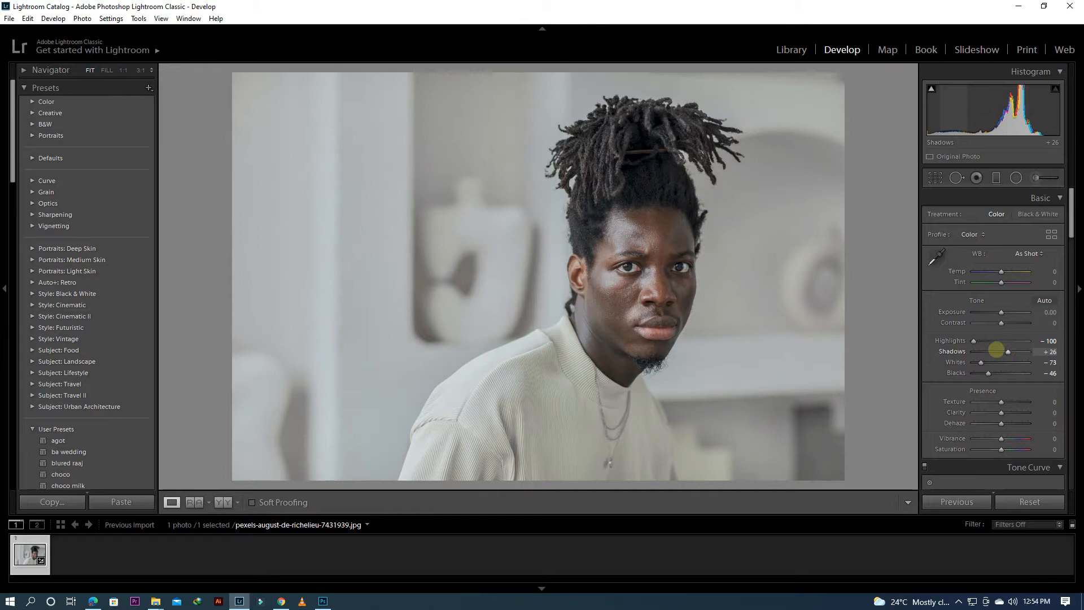
Step: Compare the portrait before and after the edits side by side, examining the eye and skin detail up close
{"action": "left_click", "coordinate": [223, 502]}
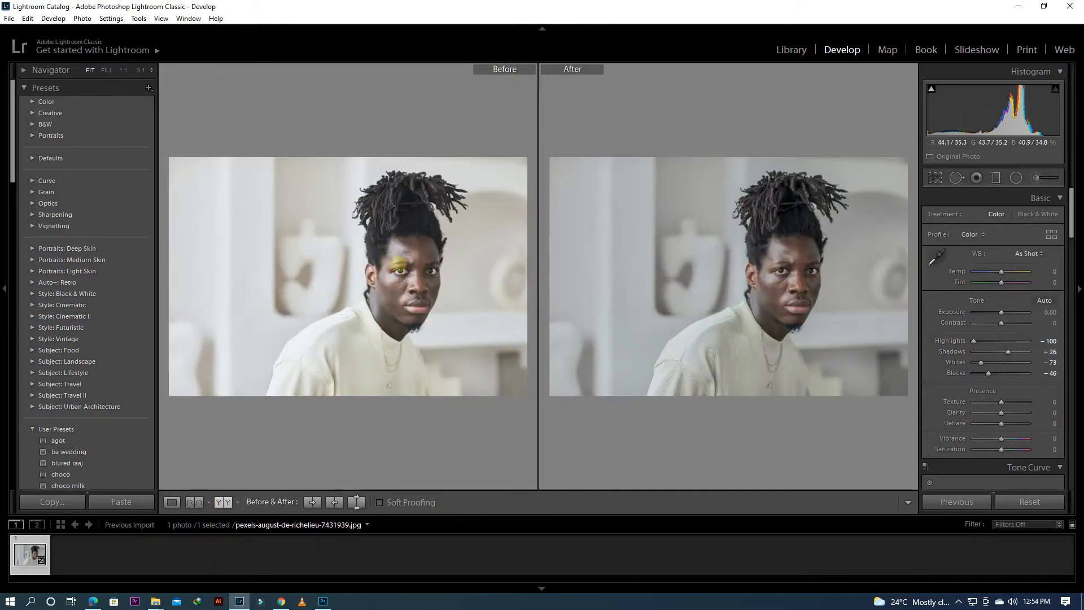
{"action": "left_click", "coordinate": [399, 265]}
{"action": "left_click_drag", "start_coordinate": [421, 312], "coordinate": [419, 205]}
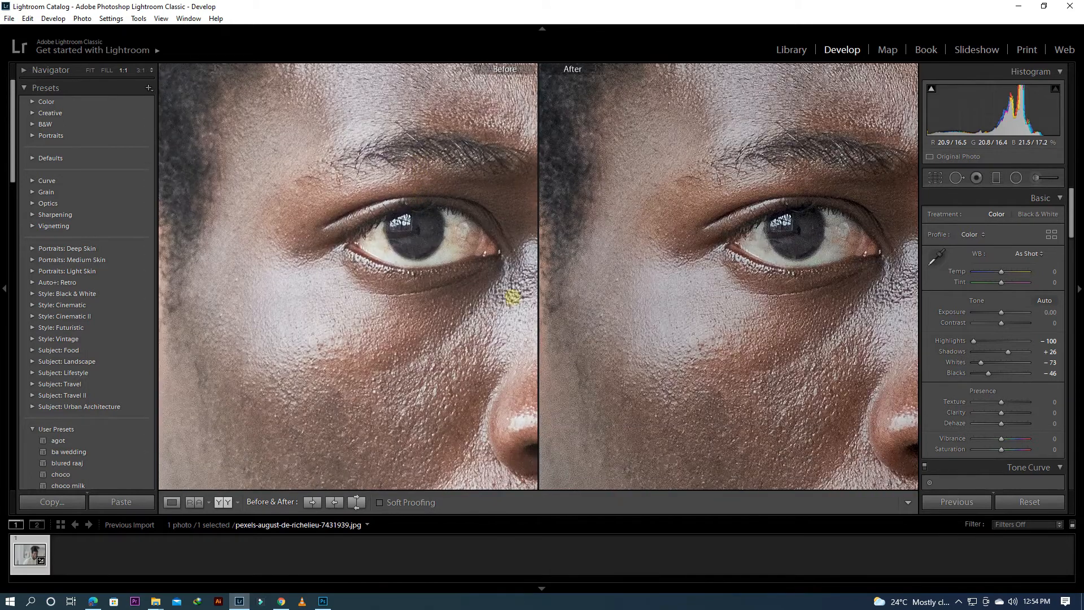
{"action": "left_click", "coordinate": [420, 337]}
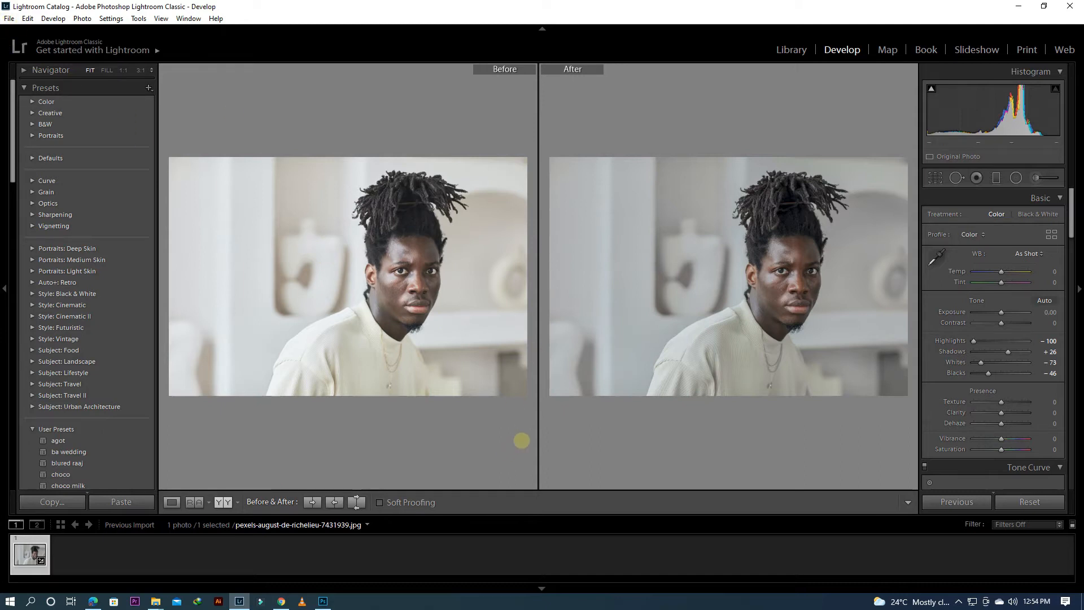
Step: Export the edited portrait to the hard drive with Photoshop as the application to open it, and switch to Photoshop
{"action": "left_click", "coordinate": [9, 19]}
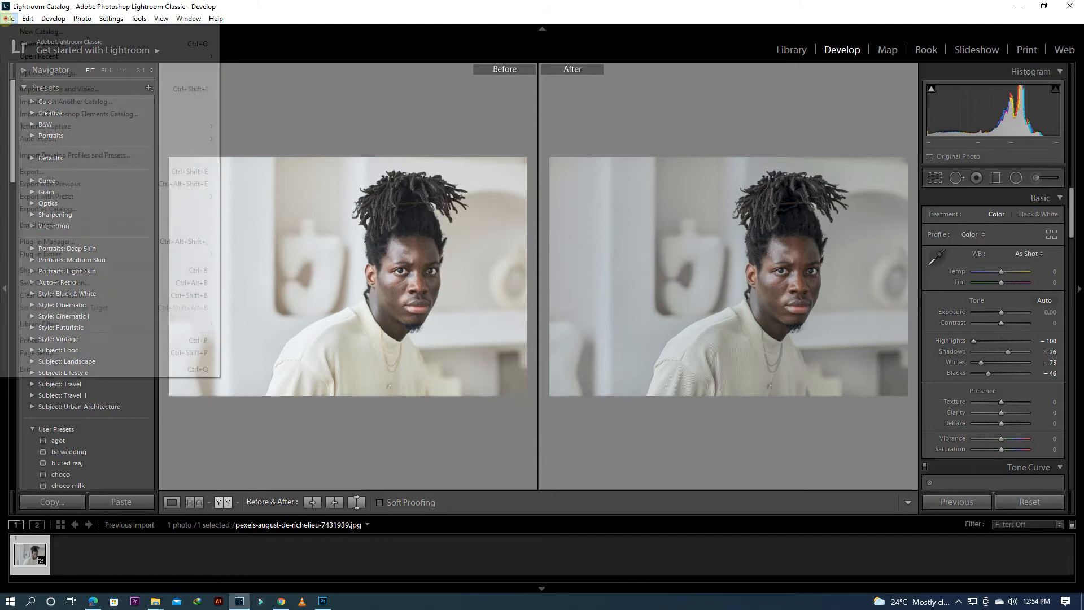
{"action": "left_click", "coordinate": [191, 172]}
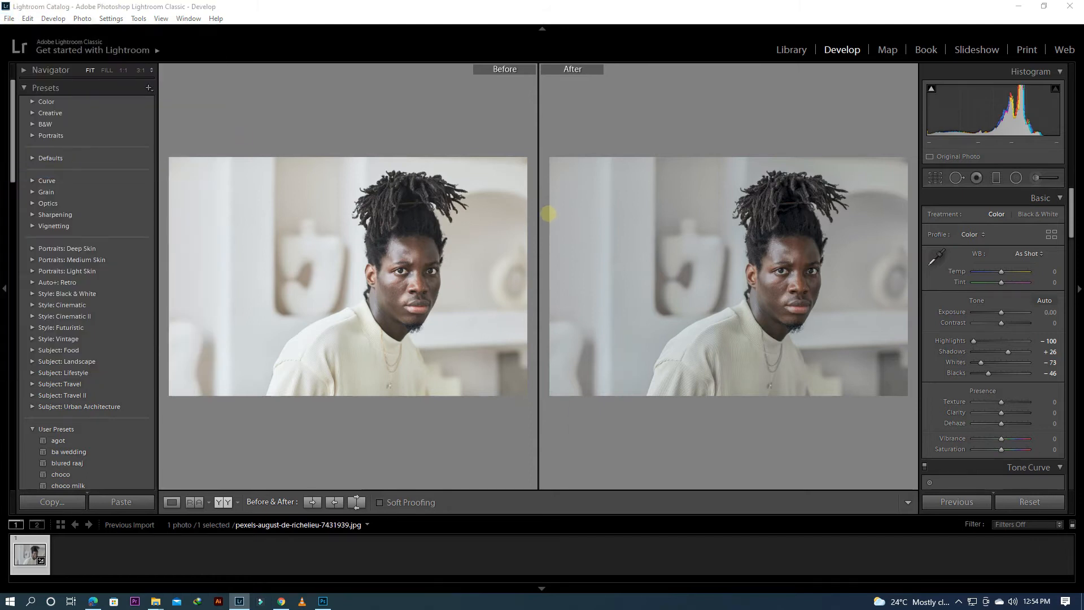
{"action": "left_click_drag", "start_coordinate": [1028, 362], "coordinate": [1040, 531]}
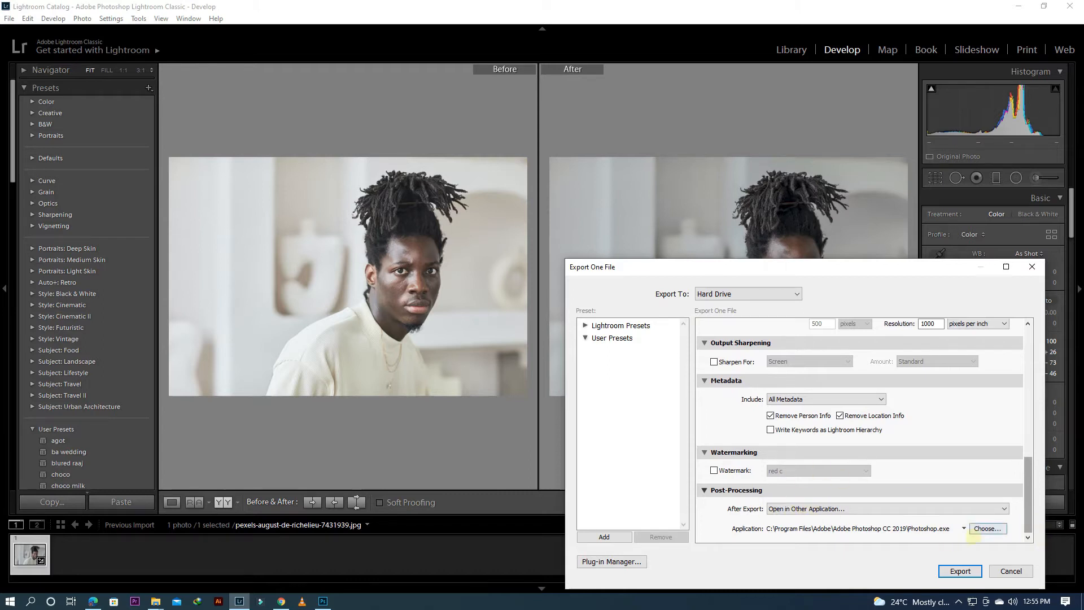
{"action": "left_click", "coordinate": [960, 571]}
{"action": "left_click", "coordinate": [650, 385]}
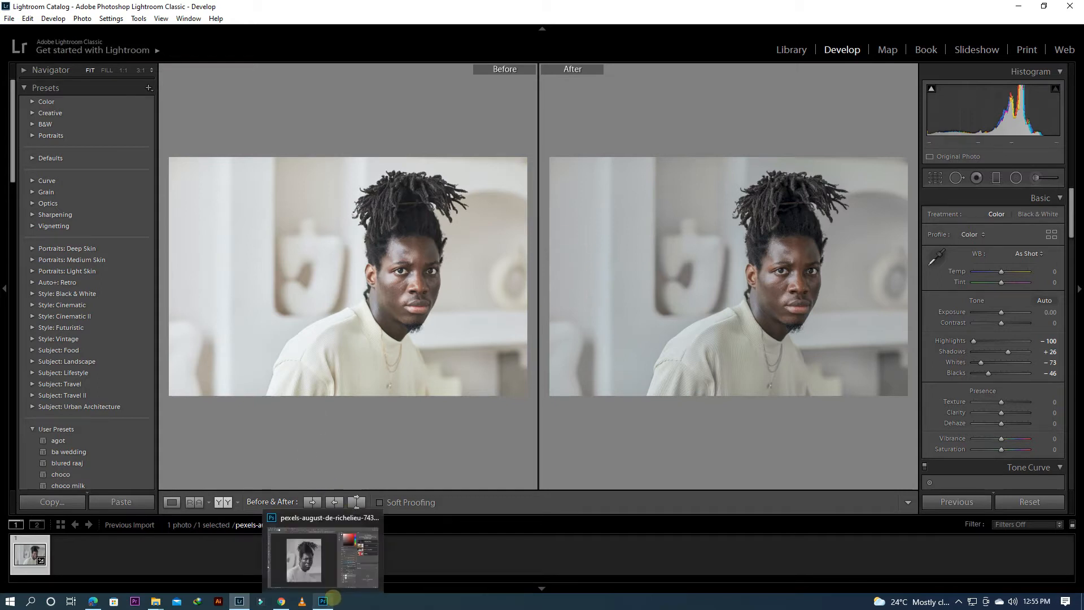
{"action": "left_click", "coordinate": [333, 597]}
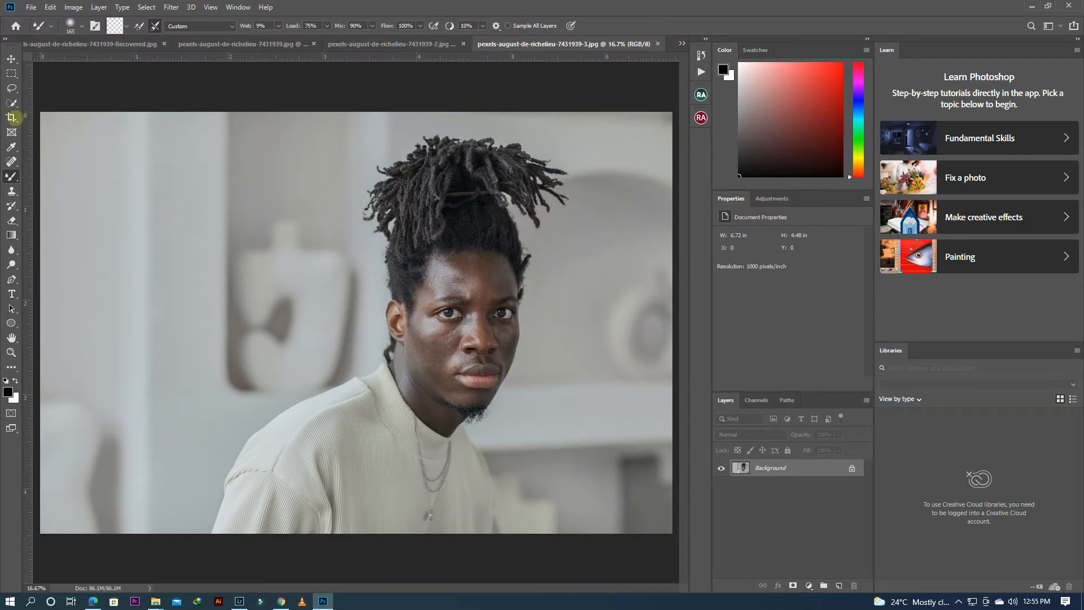
Step: Set up a 4 : 5 crop on the exported portrait and shift the photo so the man sits near the frame's centre
{"action": "left_click", "coordinate": [12, 117]}
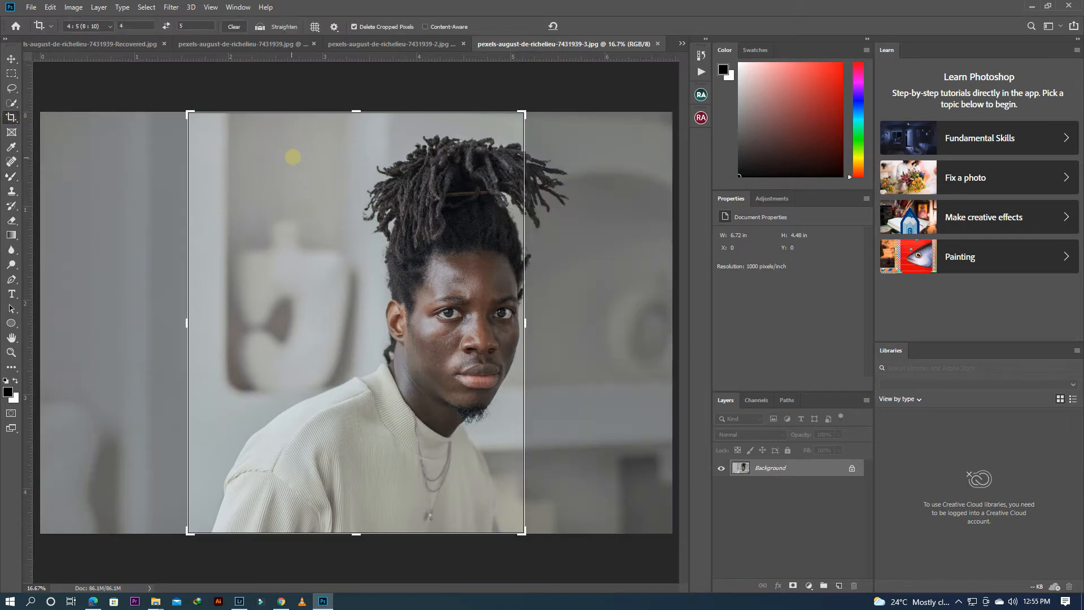
{"action": "left_click_drag", "start_coordinate": [435, 182], "coordinate": [380, 191]}
{"action": "left_click_drag", "start_coordinate": [393, 193], "coordinate": [395, 196]}
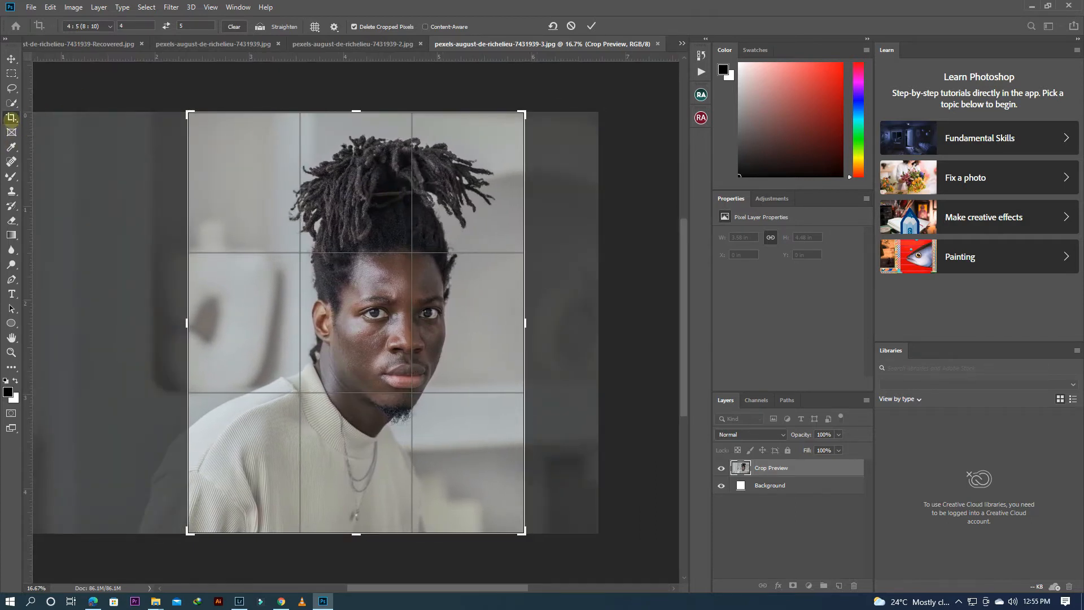
Step: Try the 1 : 1 (Square) crop ratio and return to 4 : 5 (8 : 10)
{"action": "left_click", "coordinate": [107, 26]}
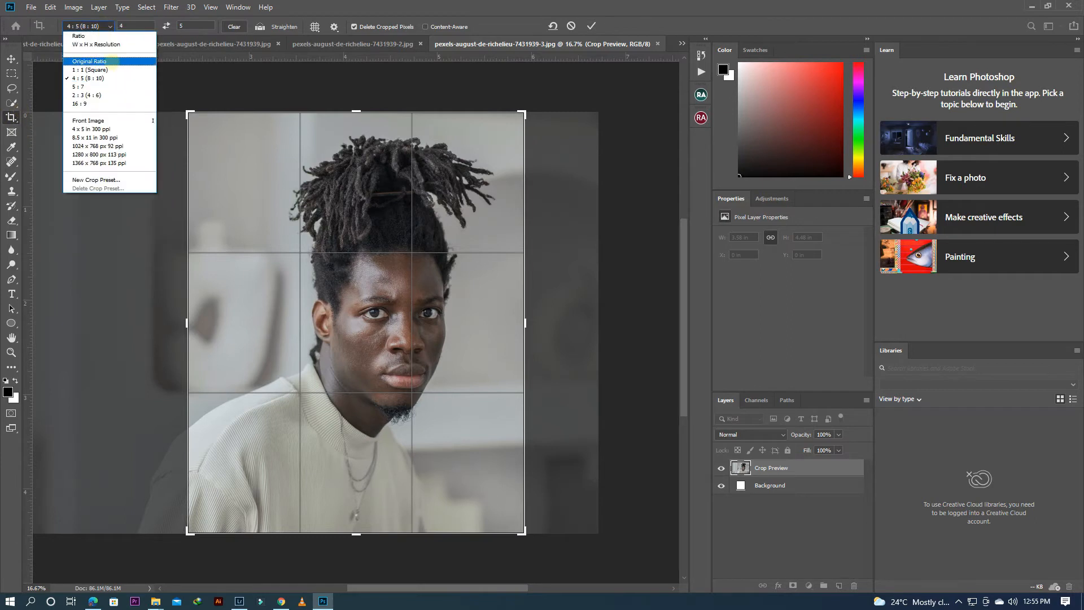
{"action": "left_click", "coordinate": [93, 76]}
{"action": "left_click", "coordinate": [110, 25]}
{"action": "left_click", "coordinate": [91, 70]}
{"action": "left_click", "coordinate": [110, 26]}
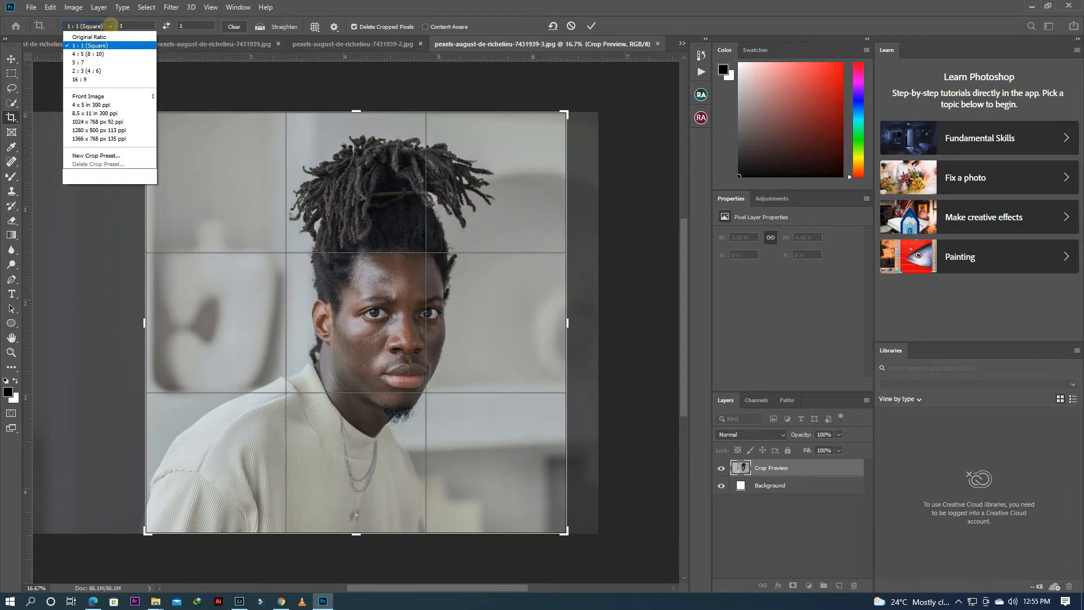
{"action": "left_click", "coordinate": [93, 76]}
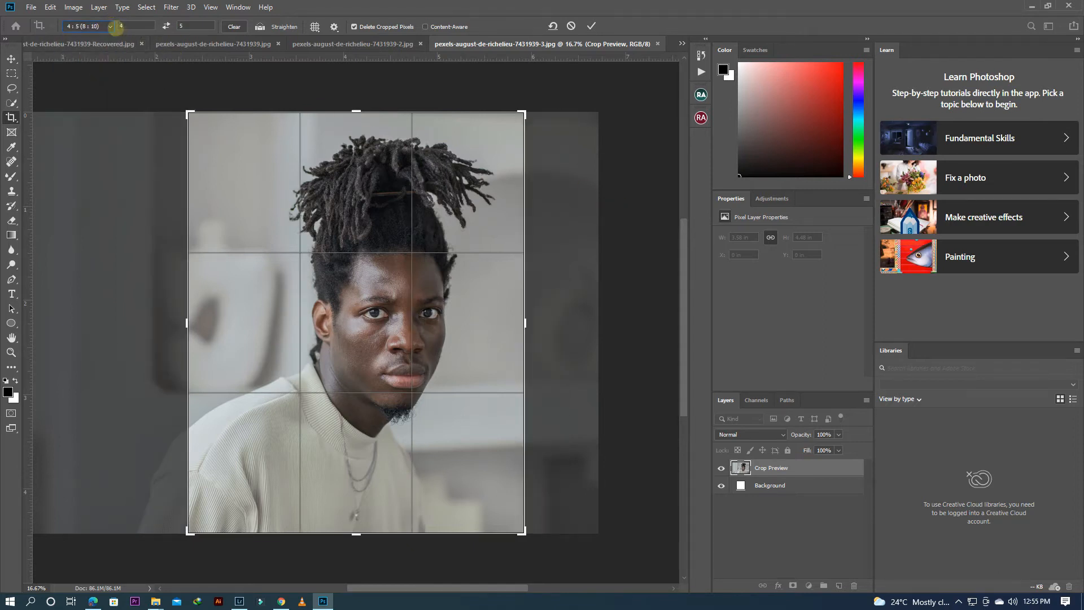
{"action": "left_click", "coordinate": [109, 26]}
Step: Nudge the photo slightly within the 4 : 5 crop frame and apply the crop
{"action": "left_click_drag", "start_coordinate": [466, 204], "coordinate": [458, 205]}
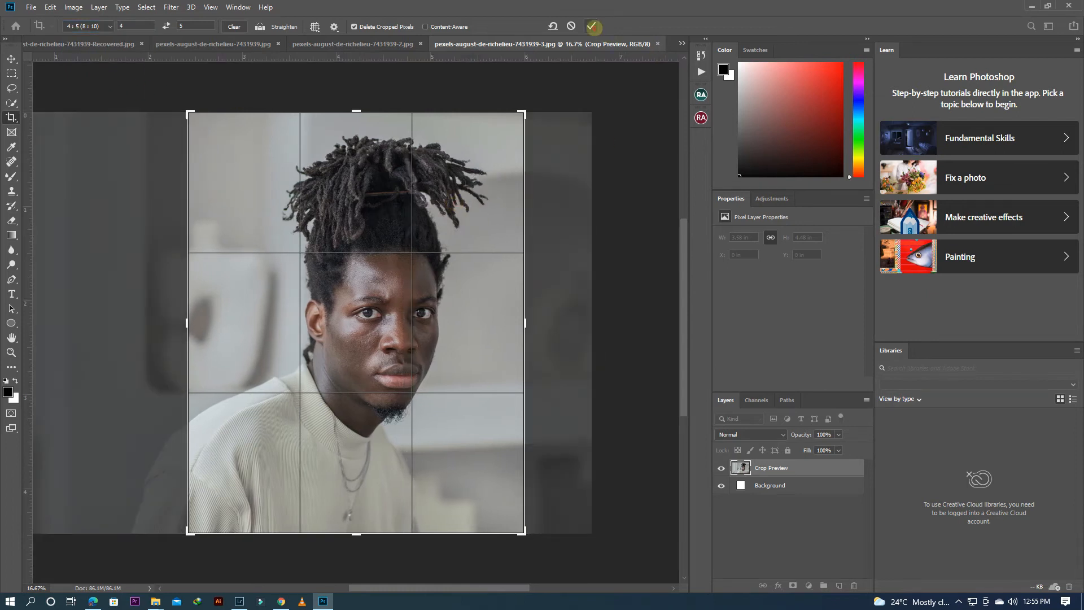
{"action": "left_click", "coordinate": [592, 26]}
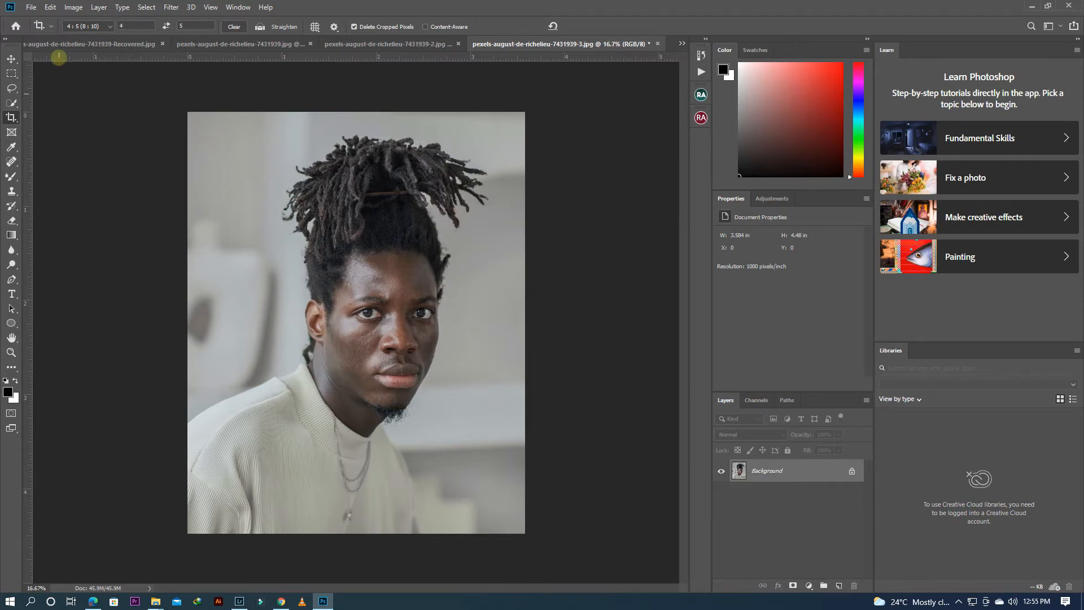
Step: Resample the cropped image to a resolution of 2000 pixels/inch using the Automatic method
{"action": "left_click", "coordinate": [73, 8]}
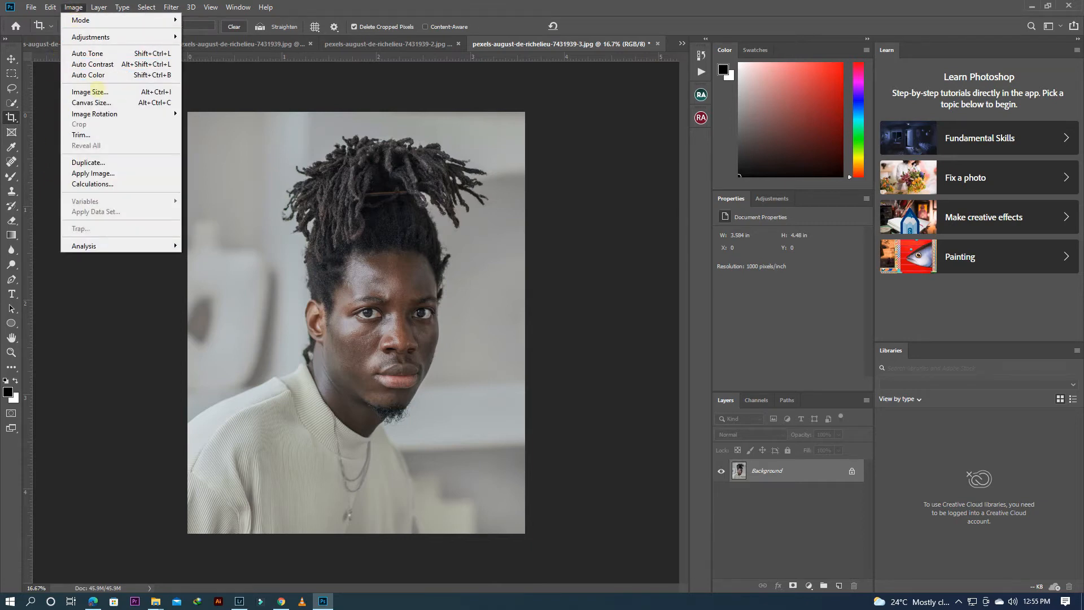
{"action": "left_click", "coordinate": [90, 92]}
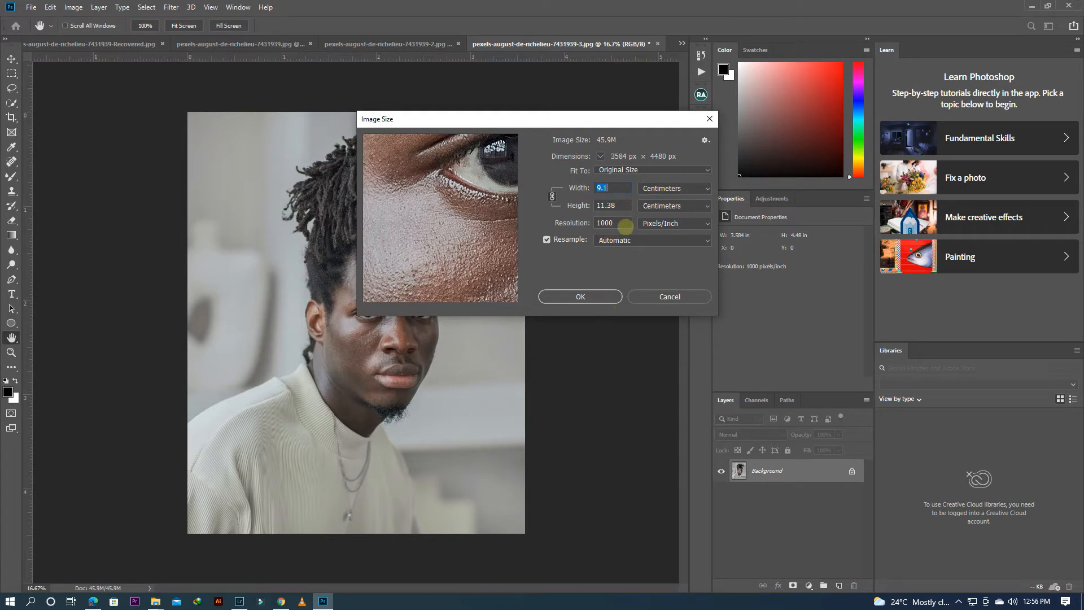
{"action": "left_click", "coordinate": [601, 223]}
{"action": "type", "text": "2"}
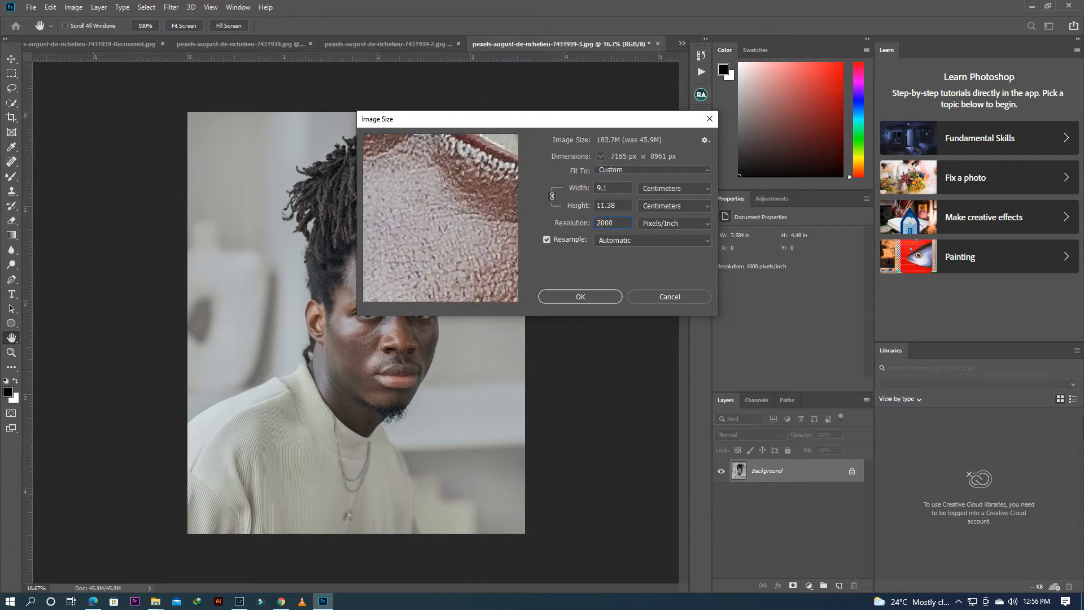
{"action": "left_click_drag", "start_coordinate": [495, 271], "coordinate": [444, 214]}
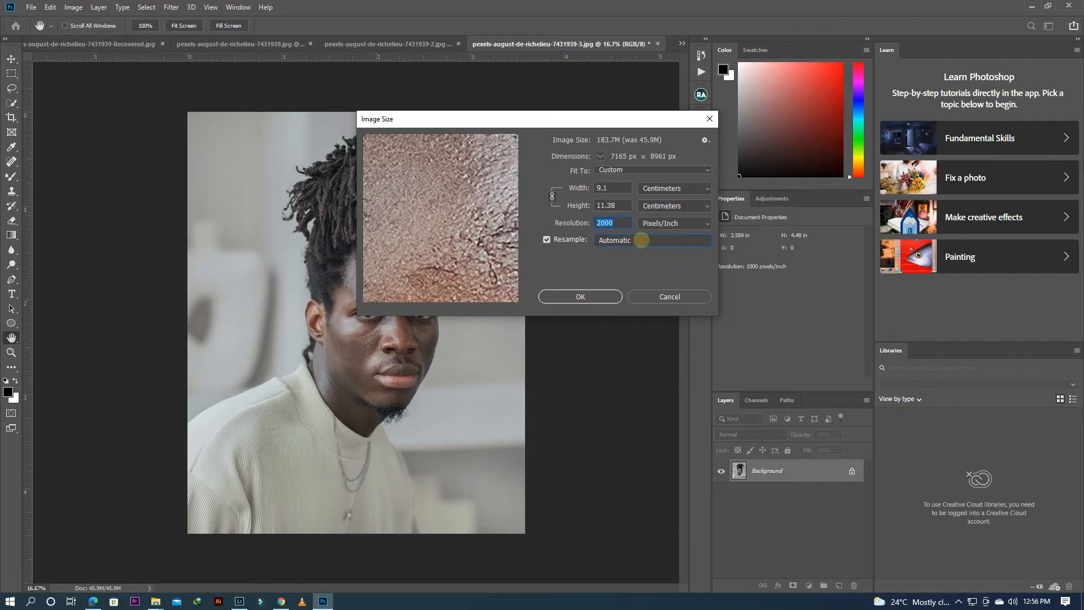
{"action": "left_click", "coordinate": [641, 240]}
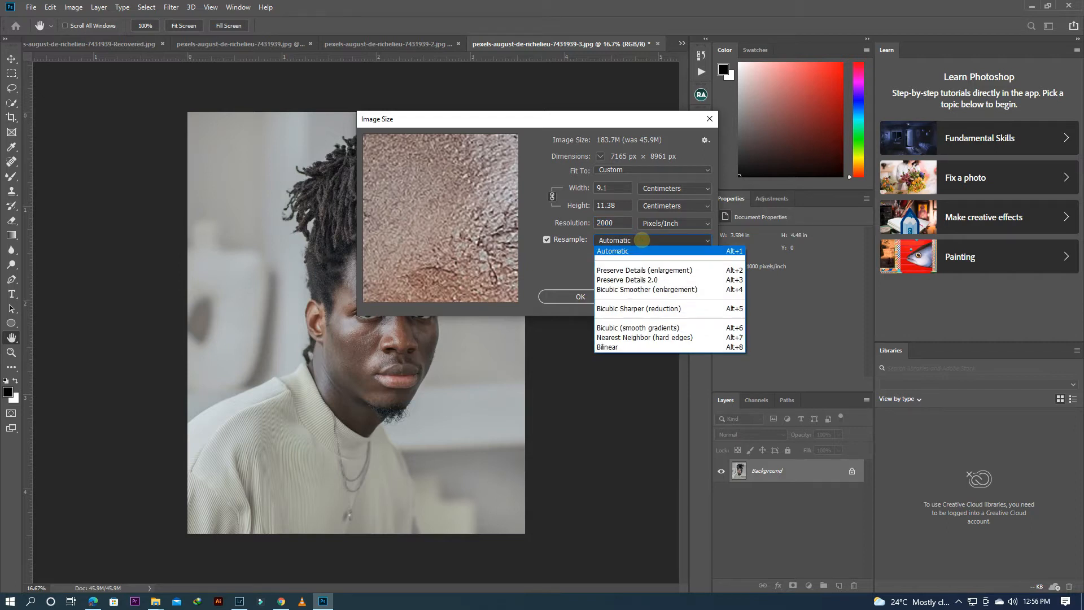
{"action": "left_click", "coordinate": [631, 238]}
{"action": "left_click", "coordinate": [631, 238]}
{"action": "left_click", "coordinate": [621, 238]}
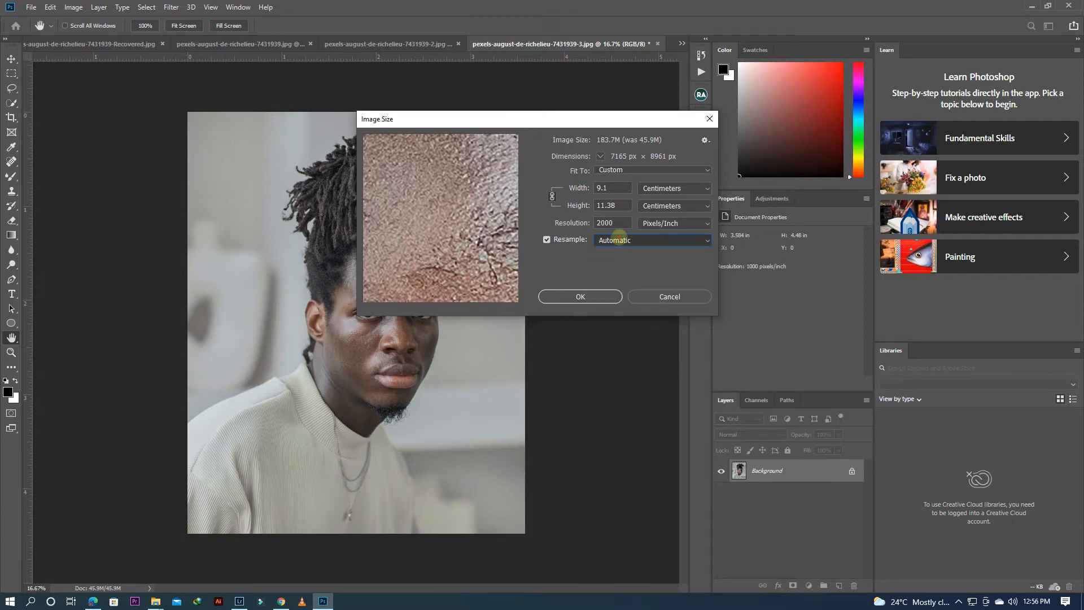
{"action": "left_click", "coordinate": [634, 239]}
{"action": "left_click", "coordinate": [635, 238]}
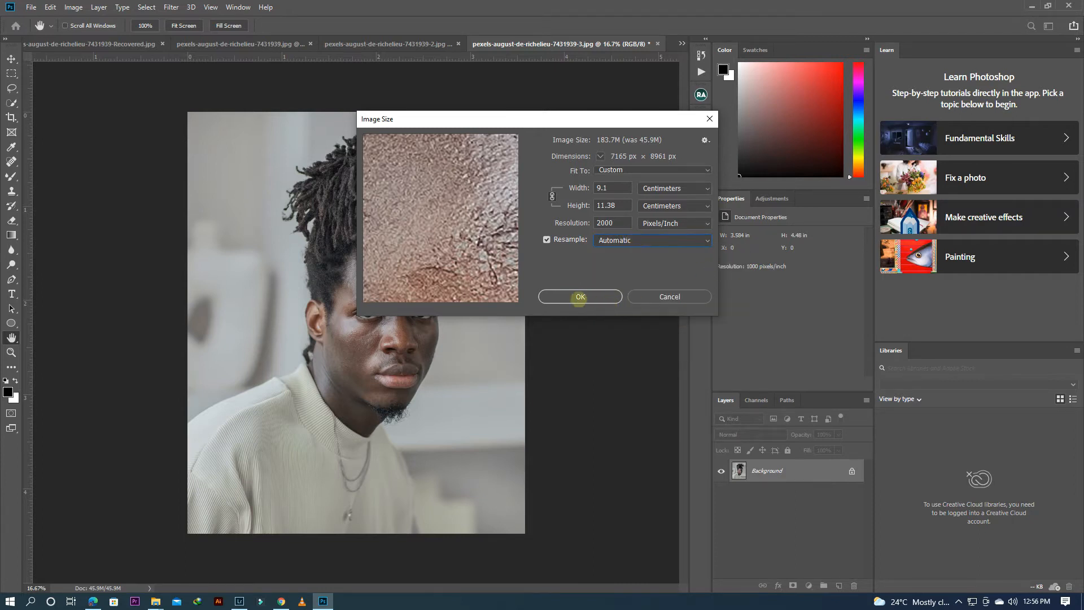
{"action": "left_click", "coordinate": [580, 297]}
{"action": "key", "text": "c"}
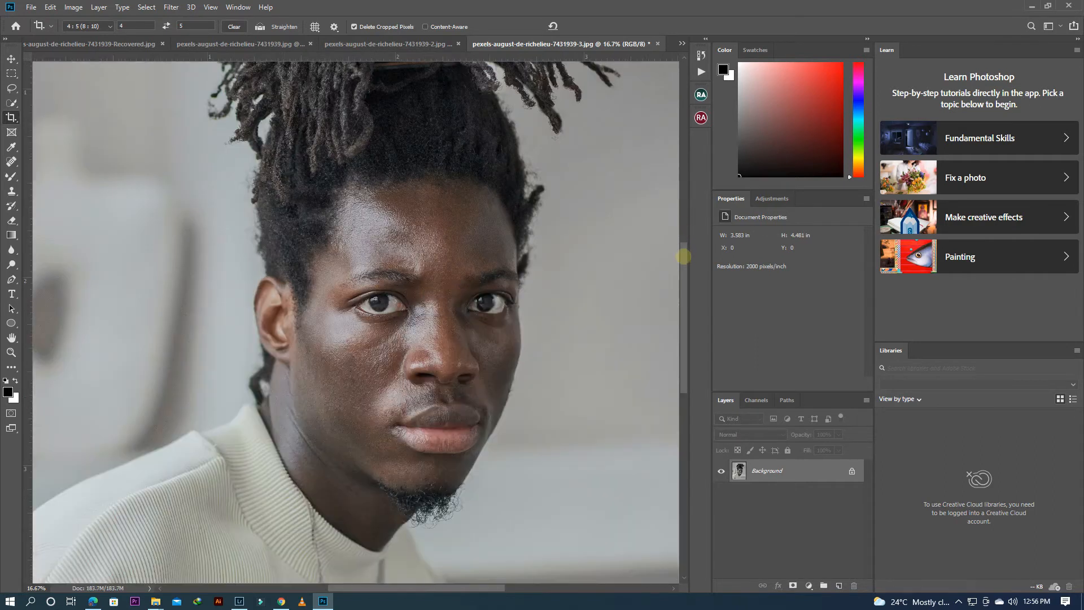
{"action": "left_click_drag", "start_coordinate": [684, 256], "coordinate": [686, 282]}
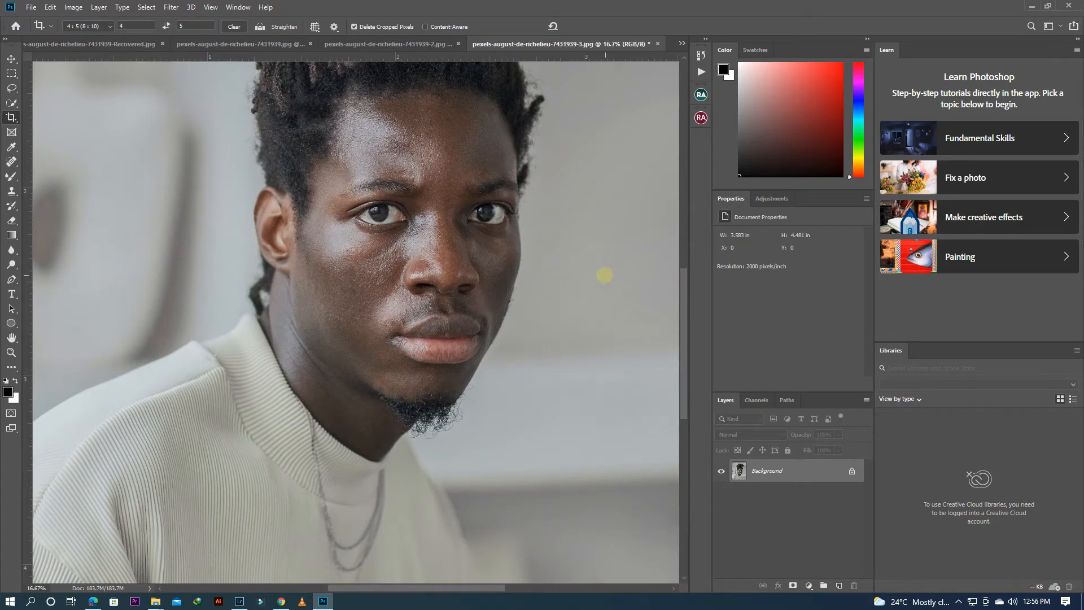
Step: Inspect the skin texture of the man's face and the overall crop of the upscaled portrait at several magnifications
{"action": "scroll", "coordinate": [588, 281], "scroll_direction": "down", "scroll_amount": 3}
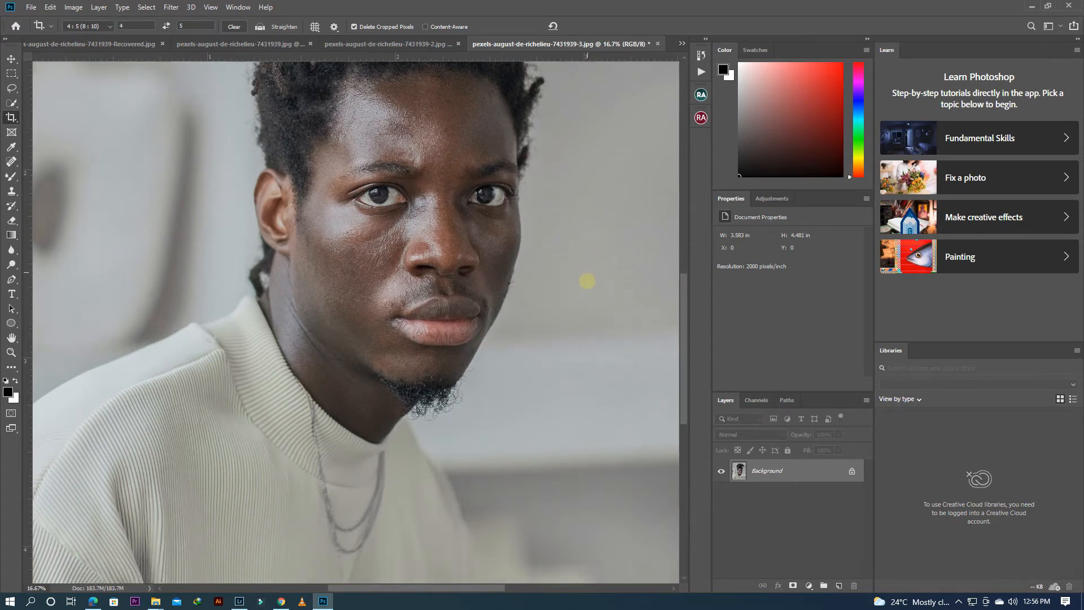
{"action": "mouse_move", "coordinate": [686, 307]}
{"action": "left_mouse_down"}
{"action": "mouse_move", "coordinate": [687, 363]}
{"action": "mouse_move", "coordinate": [685, 300]}
{"action": "left_mouse_up"}
{"action": "key", "text": "ctrl+plus"}
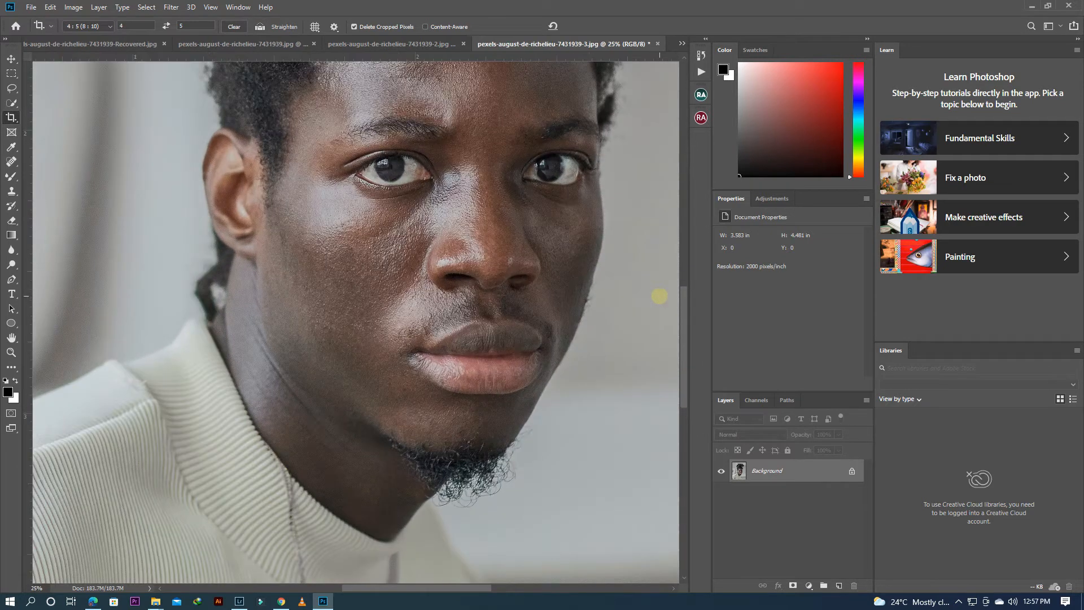
{"action": "scroll", "coordinate": [577, 303], "scroll_direction": "up", "scroll_amount": 1}
{"action": "scroll", "coordinate": [577, 303], "scroll_direction": "up", "scroll_amount": 3}
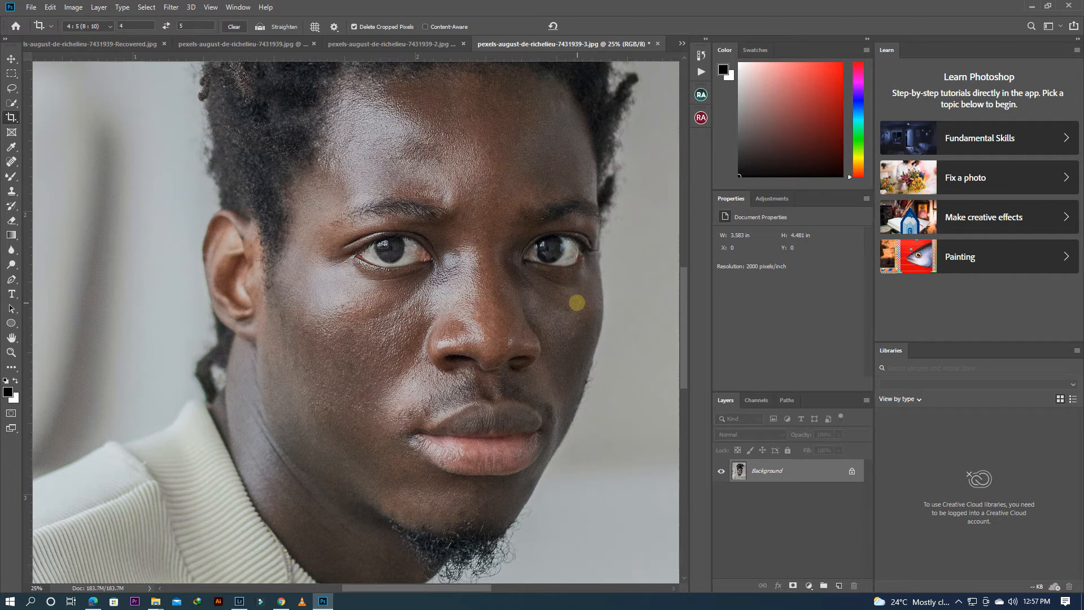
{"action": "key", "text": "ctrl+minus"}
{"action": "key", "text": "ctrl+minus"}
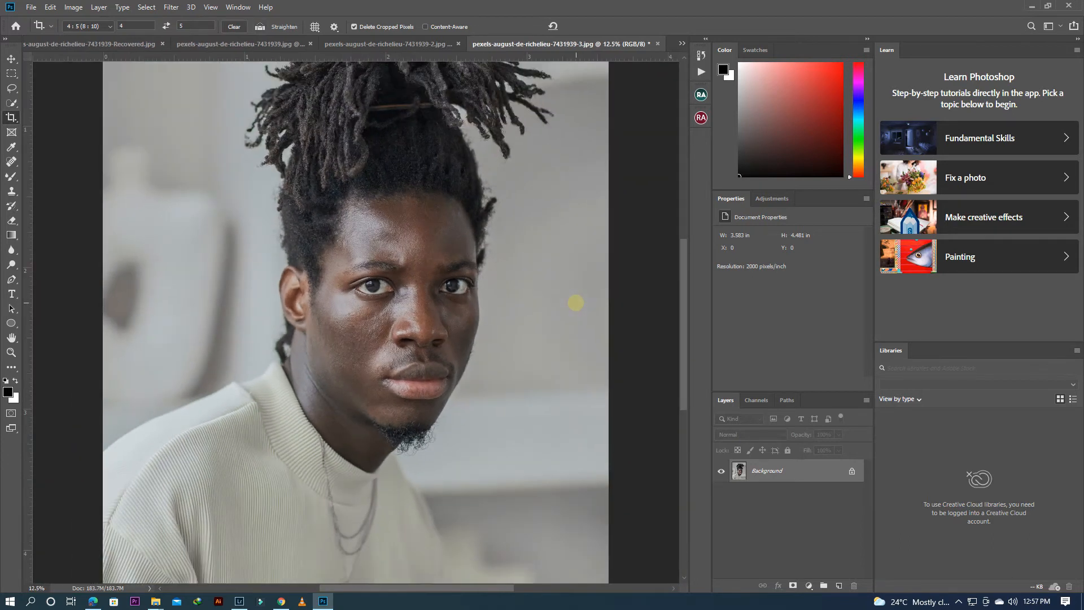
{"action": "key", "text": "ctrl+plus"}
{"action": "key", "text": "ctrl+plus"}
{"action": "scroll", "coordinate": [576, 304], "scroll_direction": "down", "scroll_amount": 2}
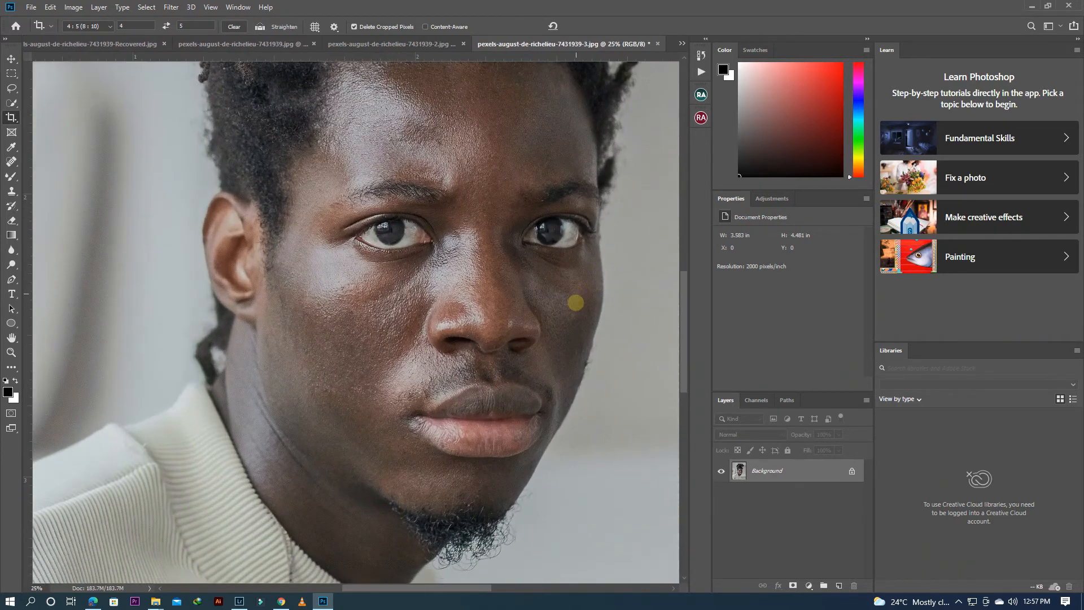
{"action": "scroll", "coordinate": [576, 303], "scroll_direction": "up", "scroll_amount": 2}
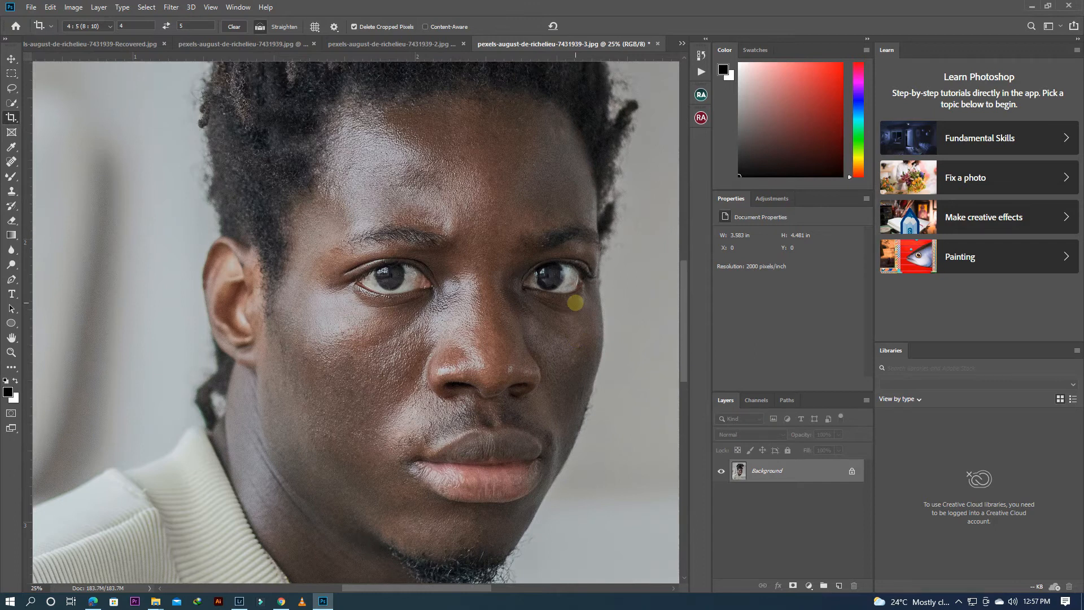
{"action": "key", "text": "ctrl+minus"}
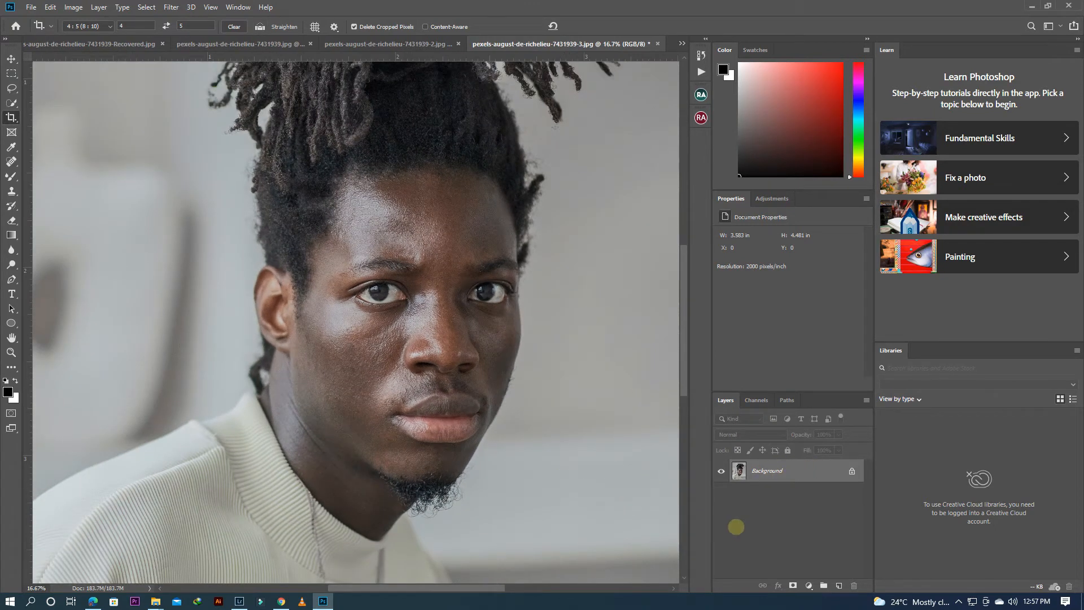
Step: Duplicate the Background layer twice, naming the lower copy "colour" and the upper copy "Texture"
{"action": "key", "text": "ctrl+j"}
{"action": "key", "text": "ctrl+j"}
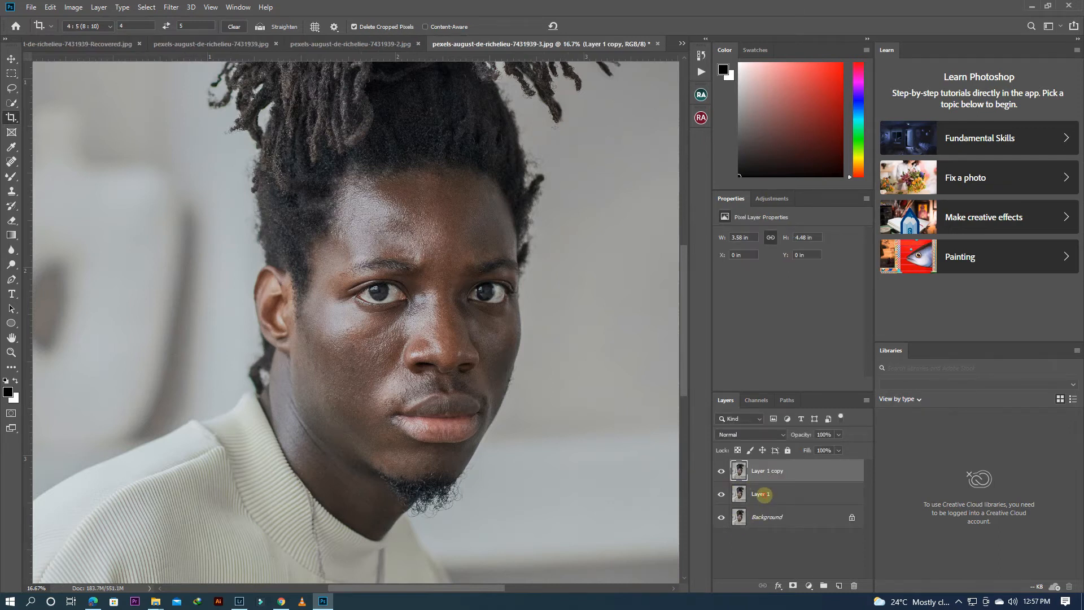
{"action": "double_click", "coordinate": [764, 494]}
{"action": "type", "text": "colo"}
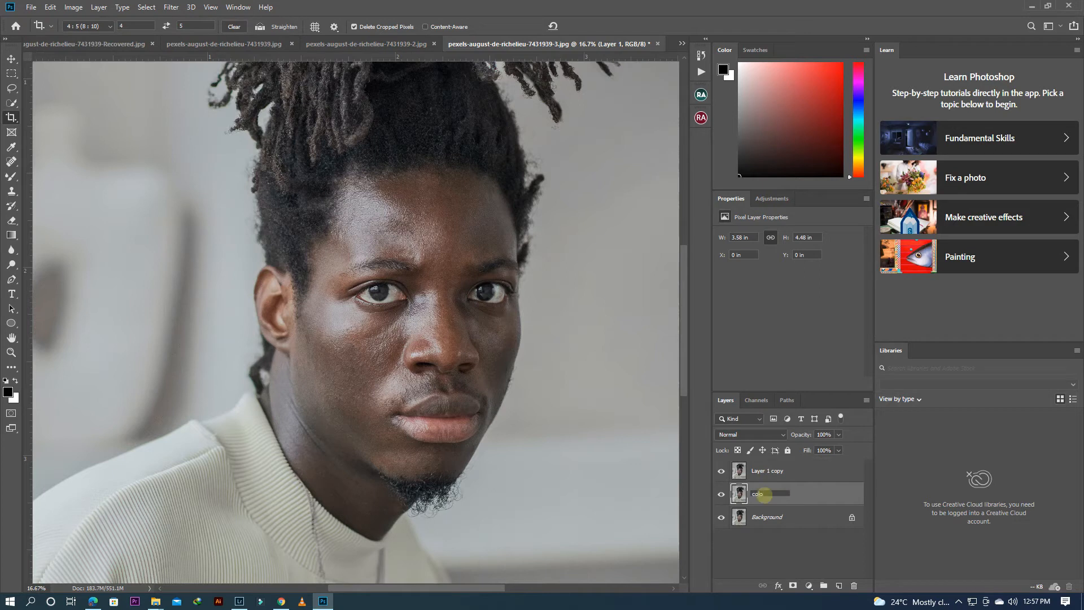
{"action": "type", "text": "ur"}
{"action": "key", "text": "Return"}
{"action": "double_click", "coordinate": [764, 471]}
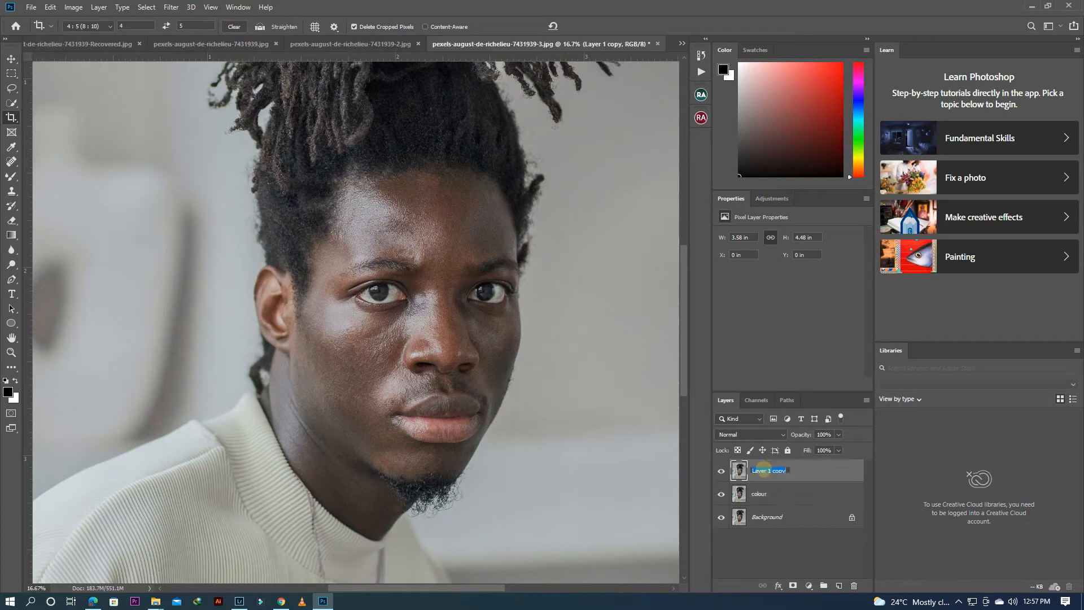
{"action": "type", "text": "Texture"}
{"action": "key", "text": "Return"}
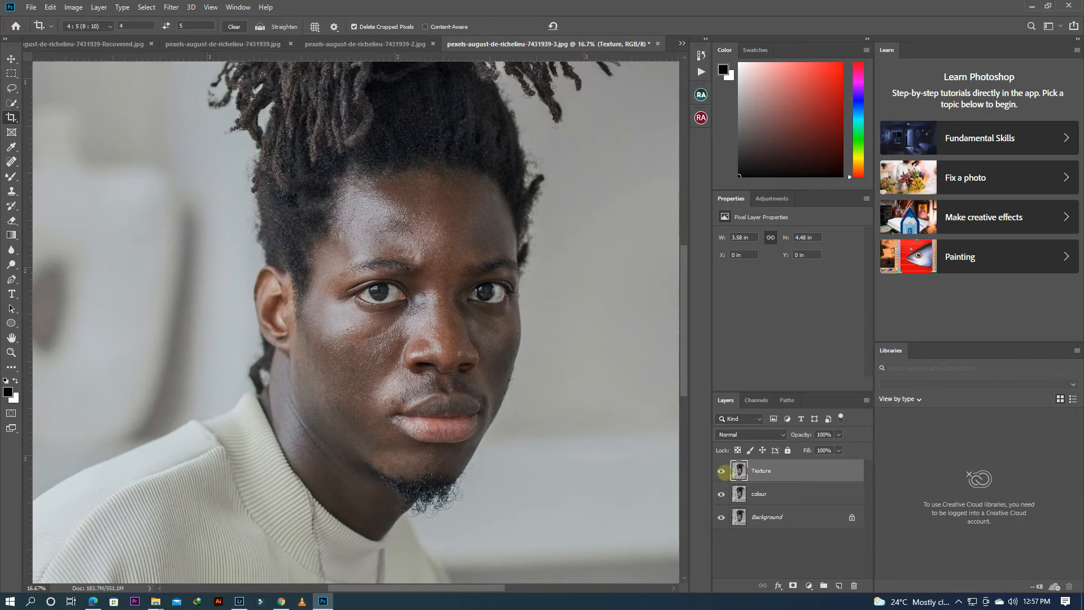
Step: Hide the Texture layer and run Dust & Scratches on the colour layer with a radius of 7 pixels and threshold 0
{"action": "left_click", "coordinate": [721, 470]}
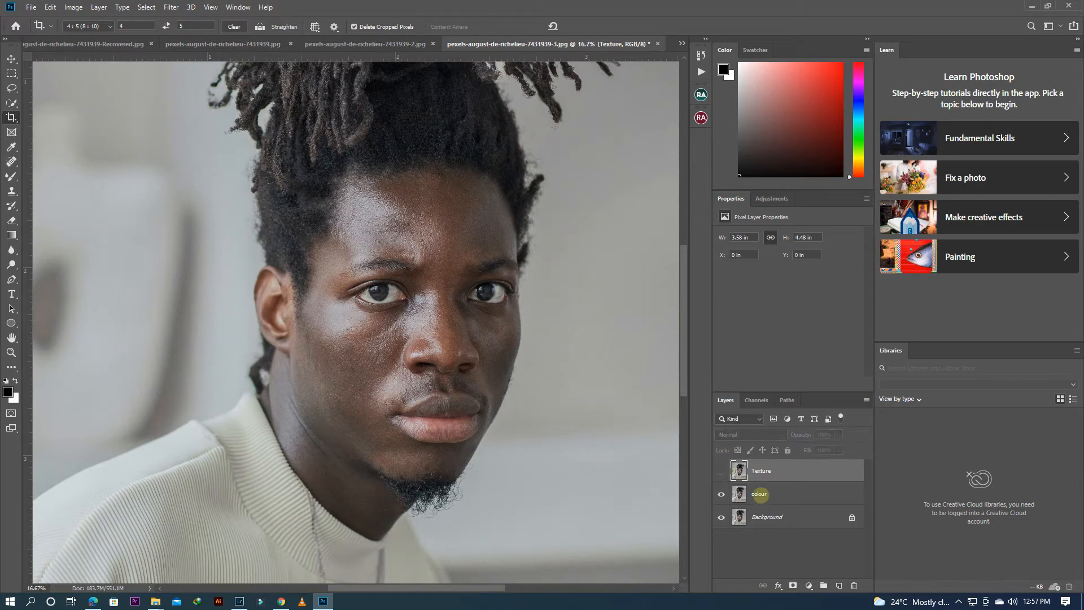
{"action": "left_click", "coordinate": [759, 493]}
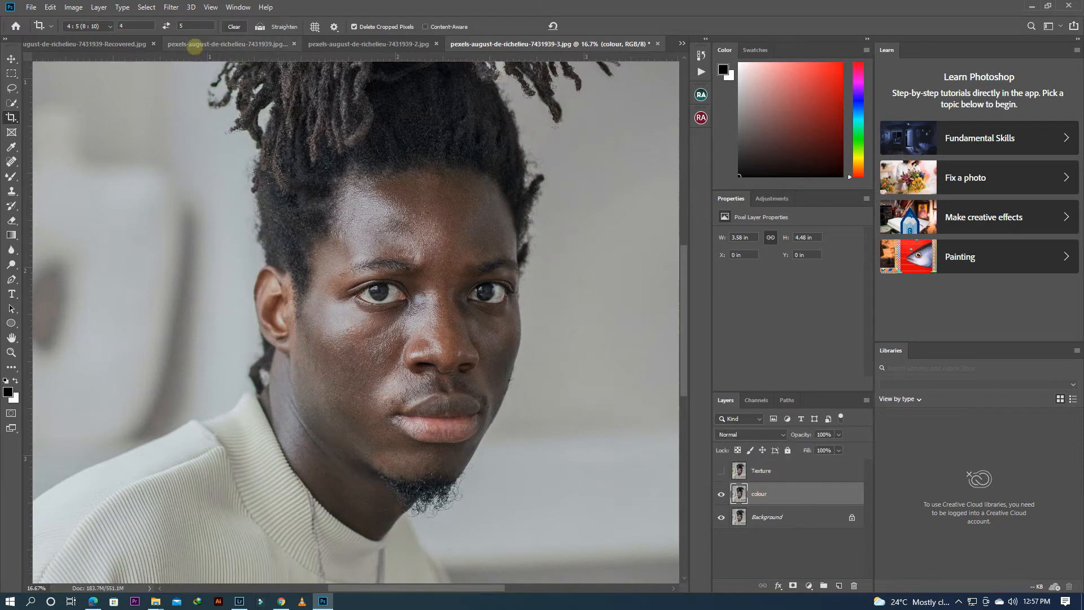
{"action": "left_click", "coordinate": [171, 7]}
{"action": "mouse_move", "coordinate": [249, 167]}
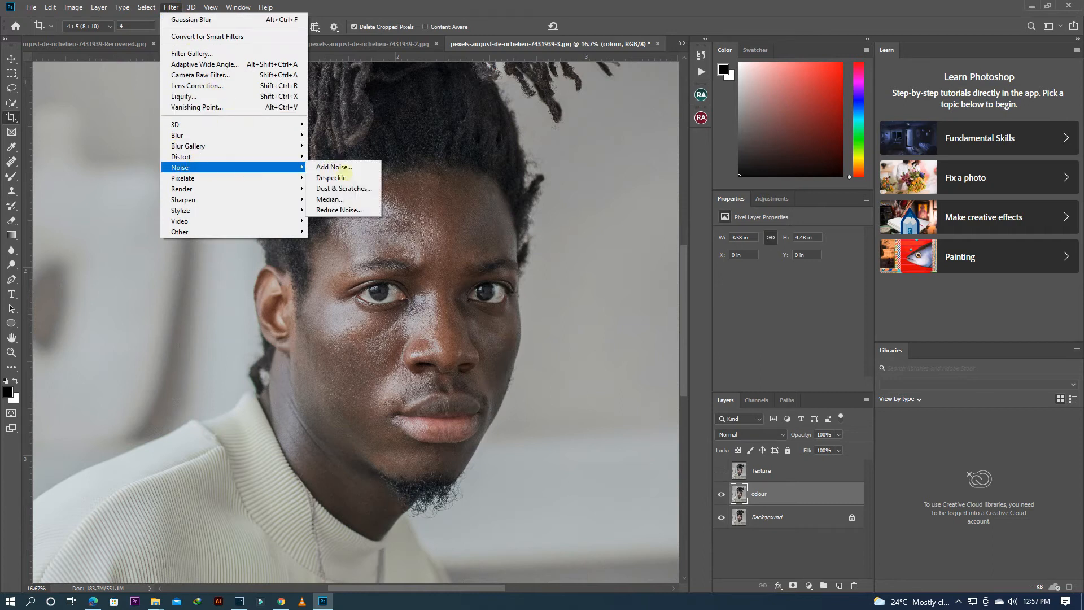
{"action": "left_click", "coordinate": [347, 188]}
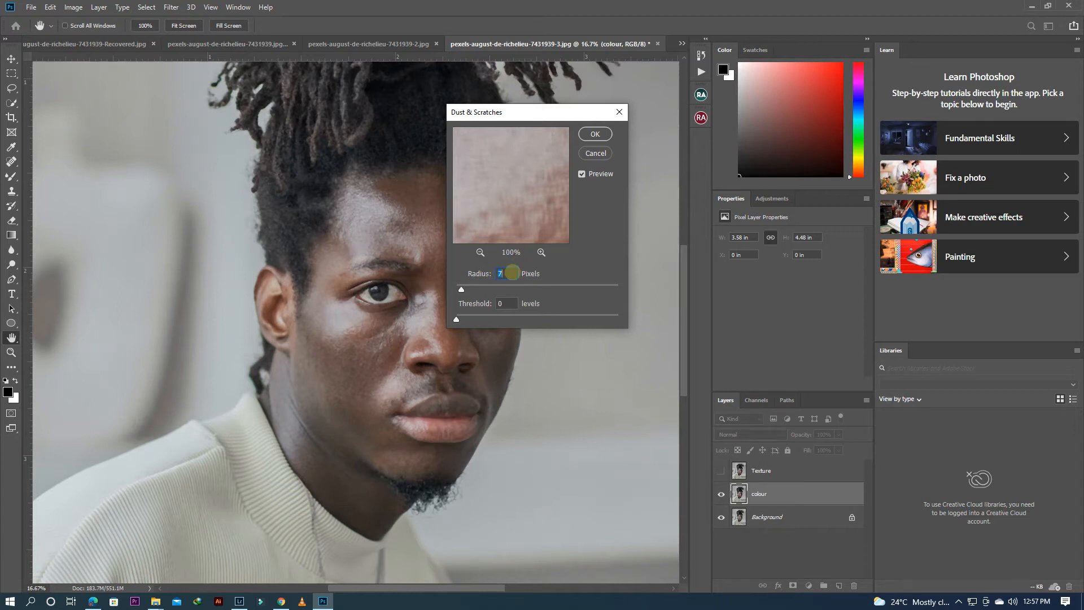
{"action": "left_click_drag", "start_coordinate": [502, 157], "coordinate": [534, 177]}
{"action": "left_click_drag", "start_coordinate": [489, 225], "coordinate": [516, 184]}
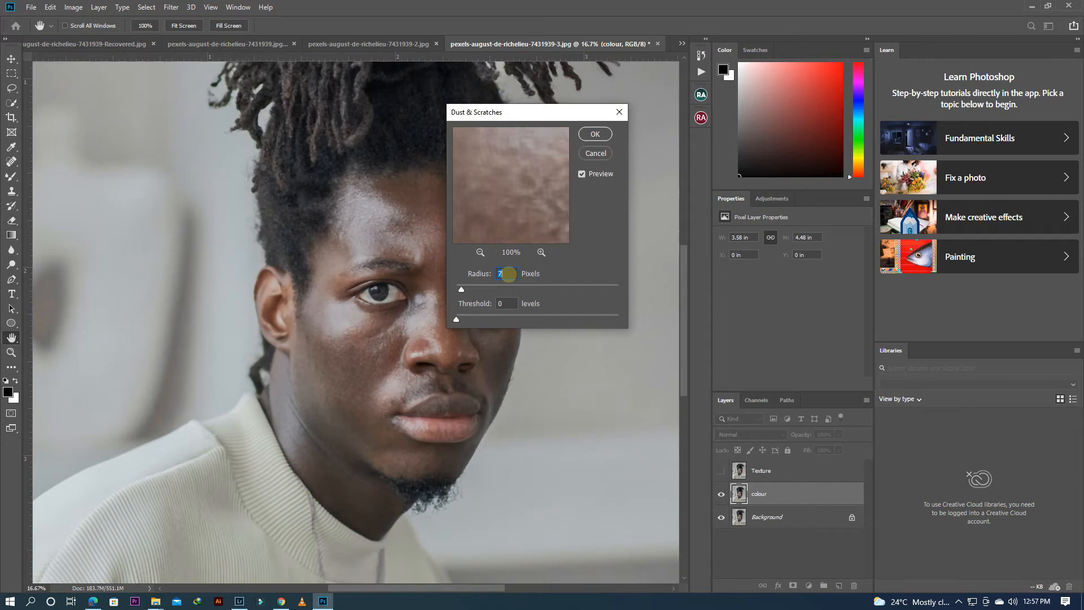
{"action": "left_click", "coordinate": [386, 240]}
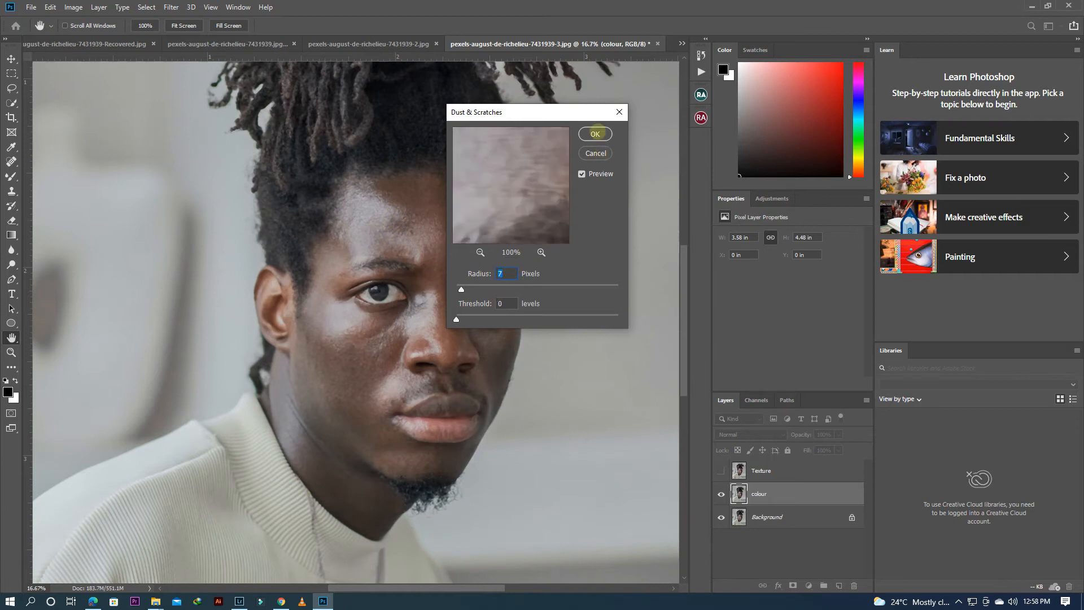
{"action": "left_click", "coordinate": [596, 134]}
{"action": "key", "text": "c"}
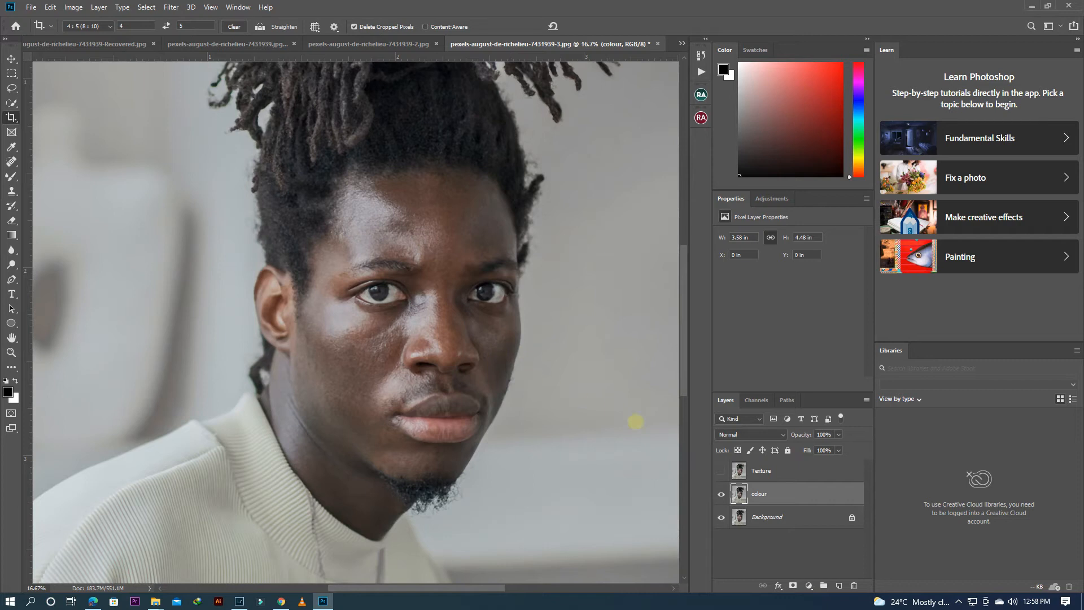
Step: Show the Texture layer and run Apply Image on it from the colour layer, RGB channel, Subtract blending, opacity 100%, scale 2, offset 128
{"action": "left_click", "coordinate": [721, 471]}
{"action": "left_click", "coordinate": [765, 474]}
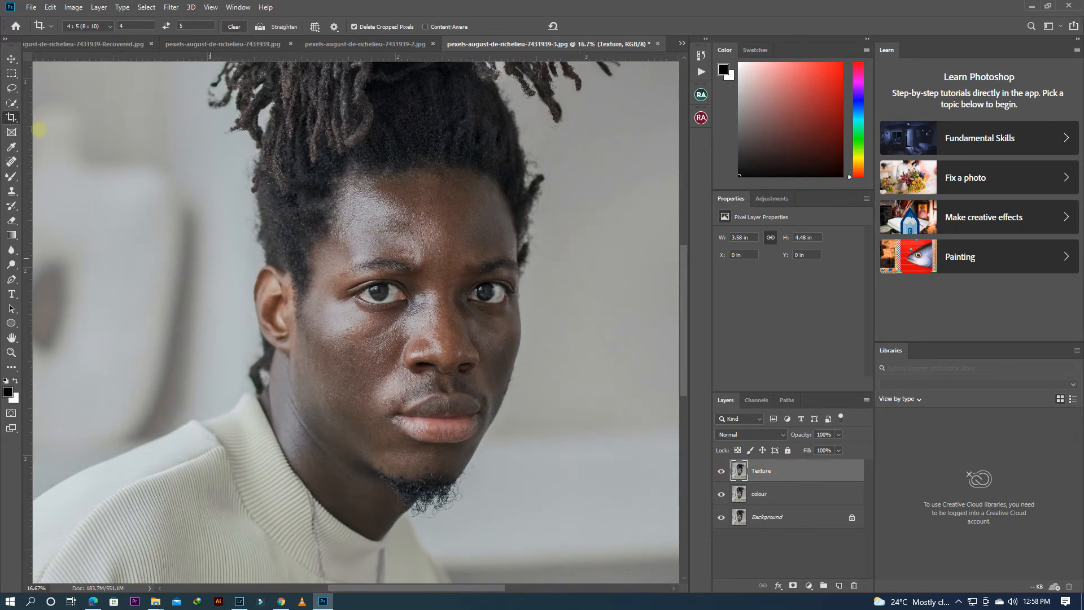
{"action": "left_click", "coordinate": [71, 8]}
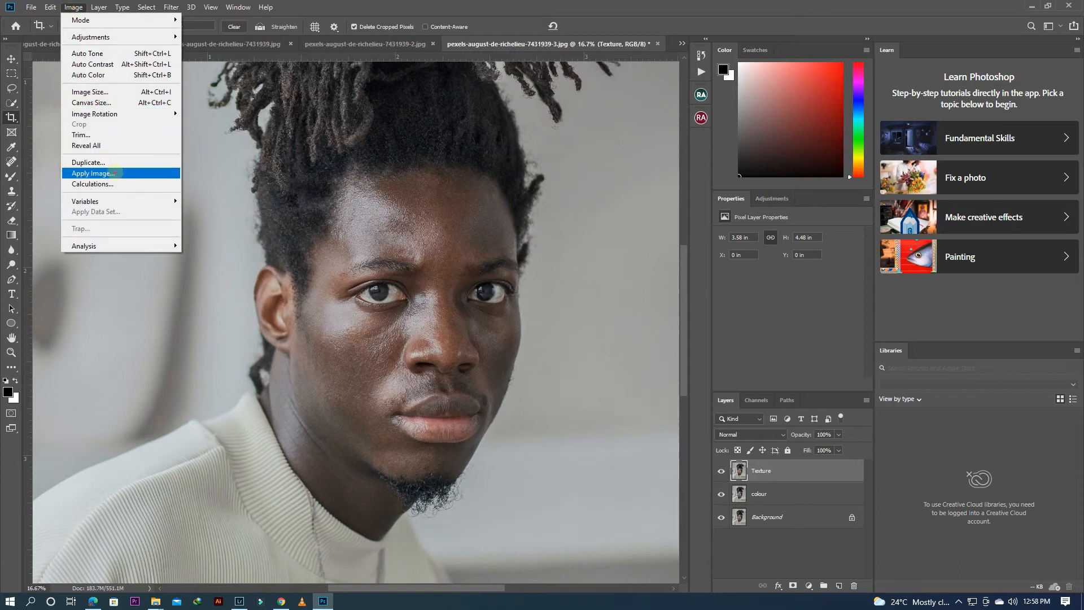
{"action": "left_click", "coordinate": [116, 173]}
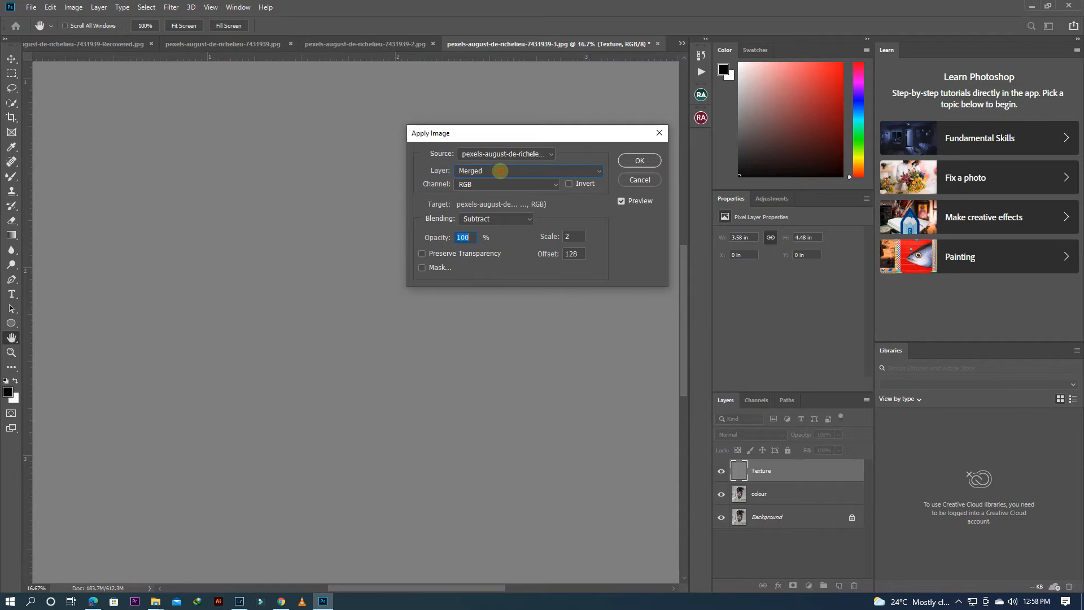
{"action": "left_click", "coordinate": [500, 170]}
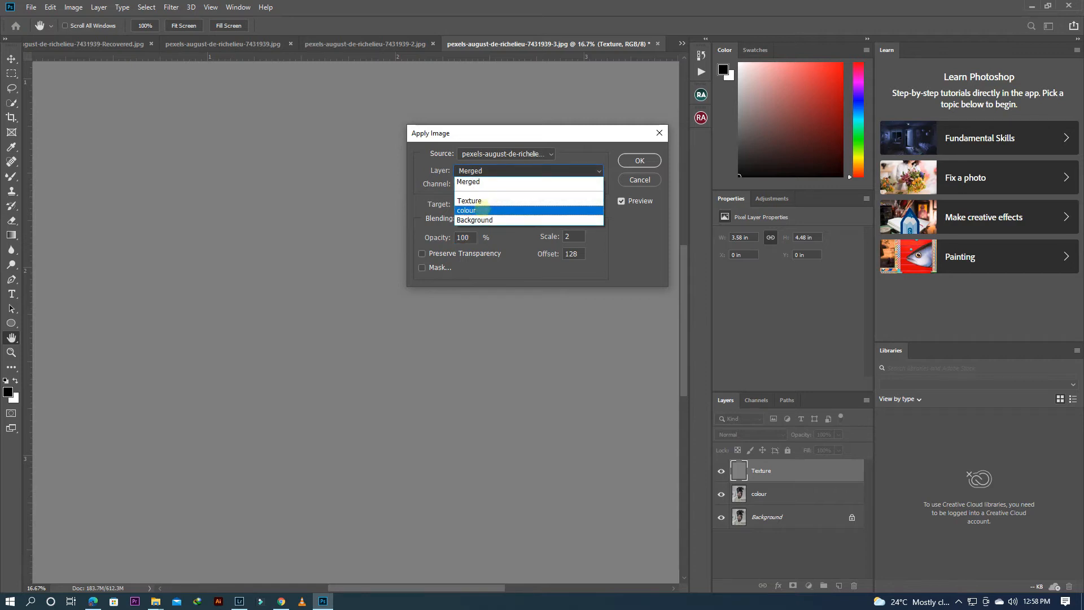
{"action": "left_click", "coordinate": [483, 210]}
{"action": "left_click", "coordinate": [506, 218]}
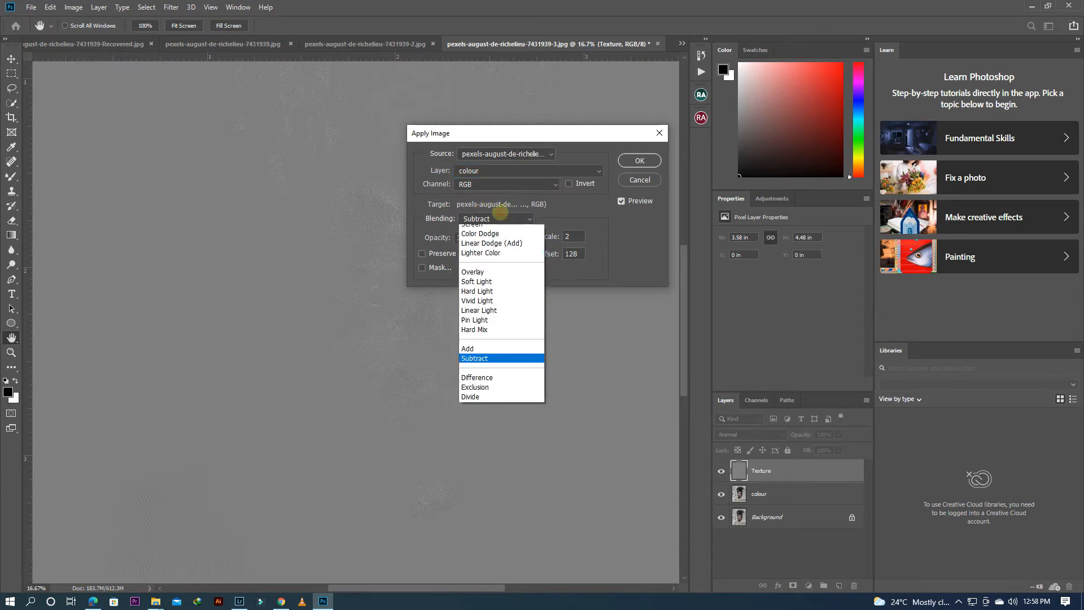
{"action": "left_click", "coordinate": [474, 450]}
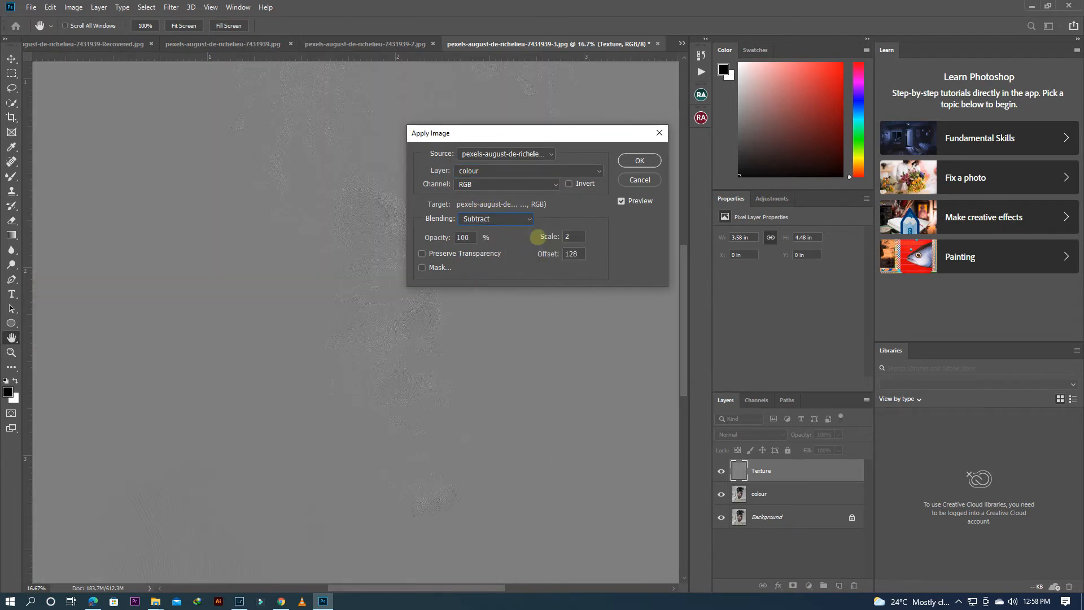
{"action": "double_click", "coordinate": [574, 254]}
{"action": "left_click", "coordinate": [639, 161]}
{"action": "key", "text": "c"}
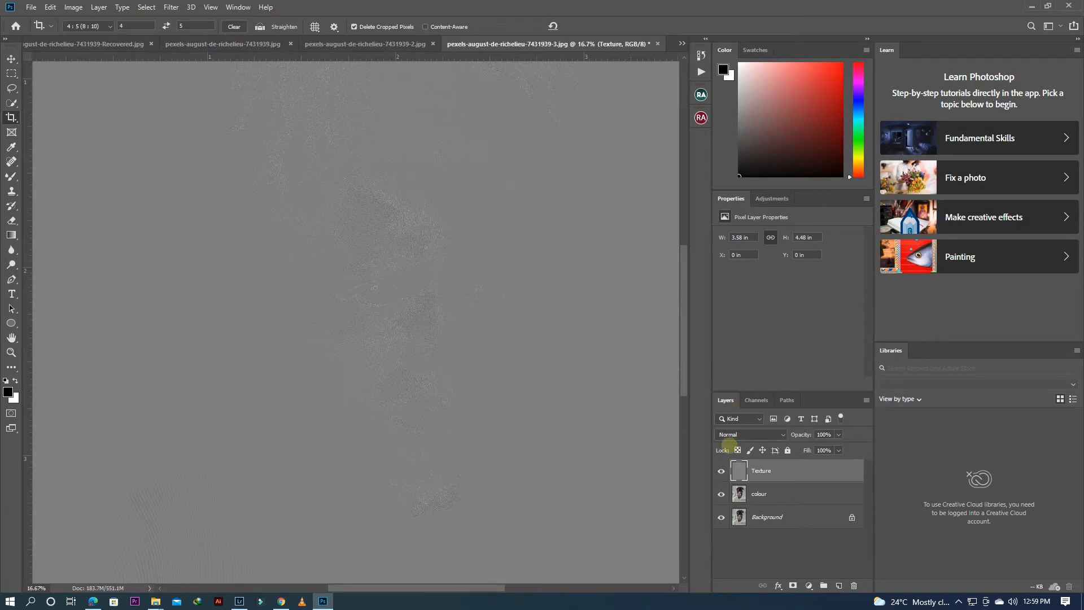
Step: Set the Texture layer's blend mode to Linear Light
{"action": "left_click", "coordinate": [732, 433]}
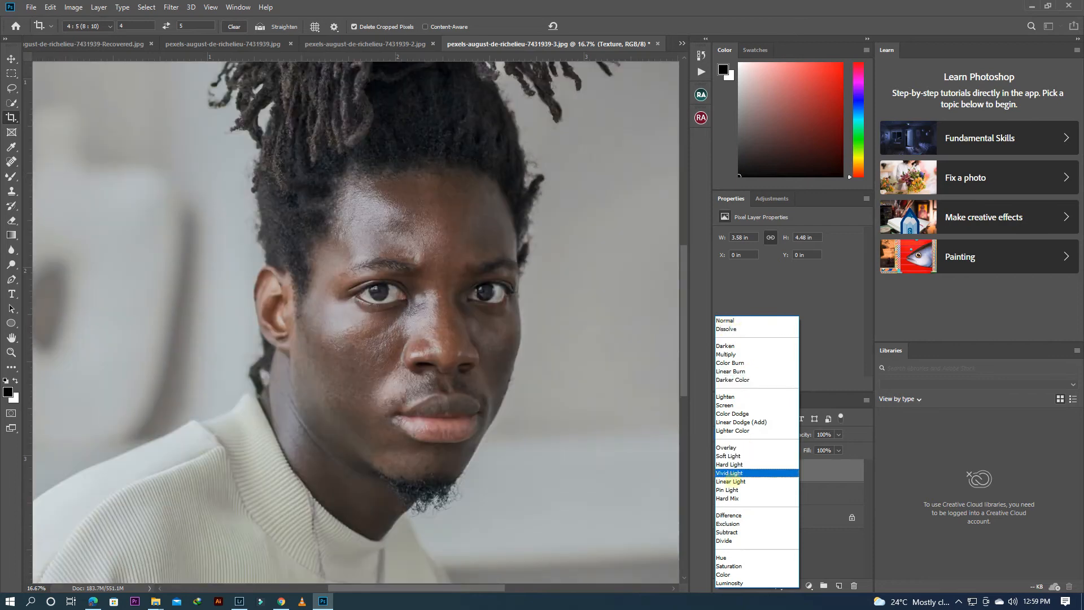
{"action": "left_click", "coordinate": [733, 481]}
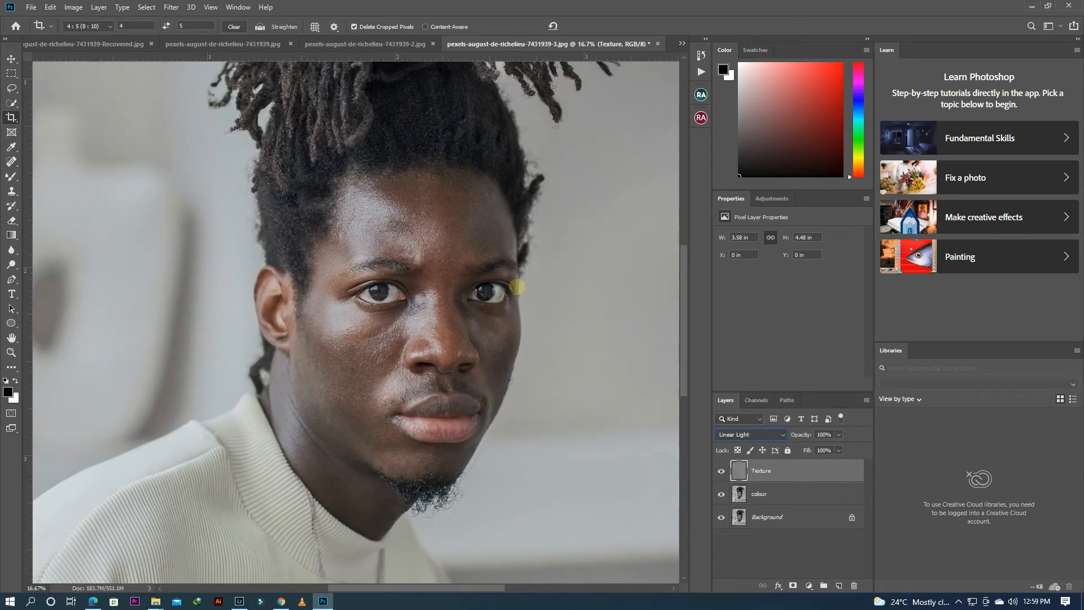
{"action": "left_click_drag", "start_coordinate": [683, 310], "coordinate": [684, 338]}
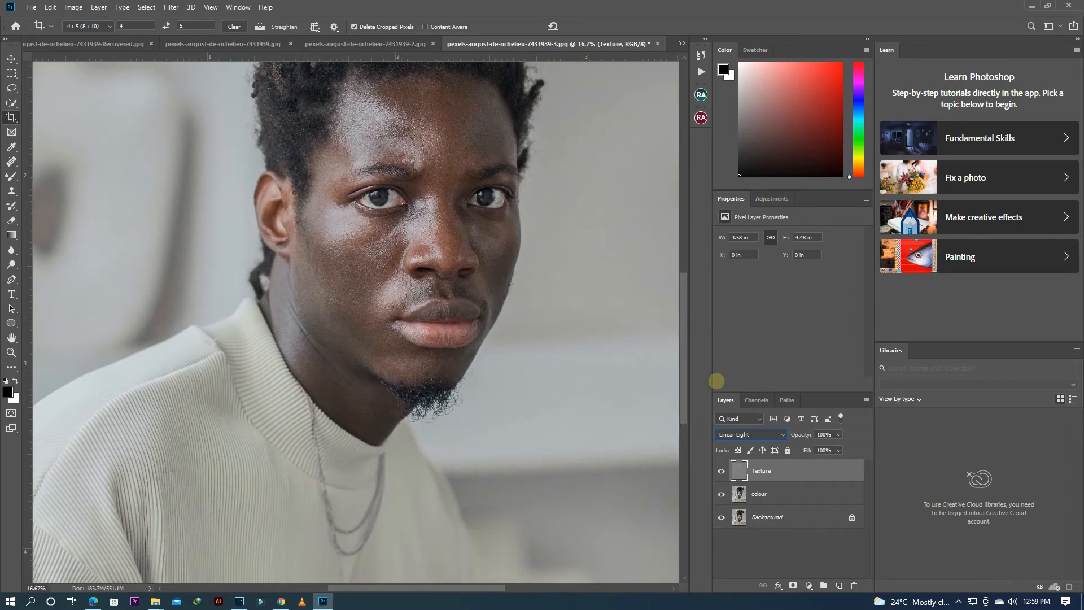
Step: Switch to Lightroom to view only the edited photo without the Before/After split, and return to Photoshop to examine the layered portrait
{"action": "left_click", "coordinate": [239, 601]}
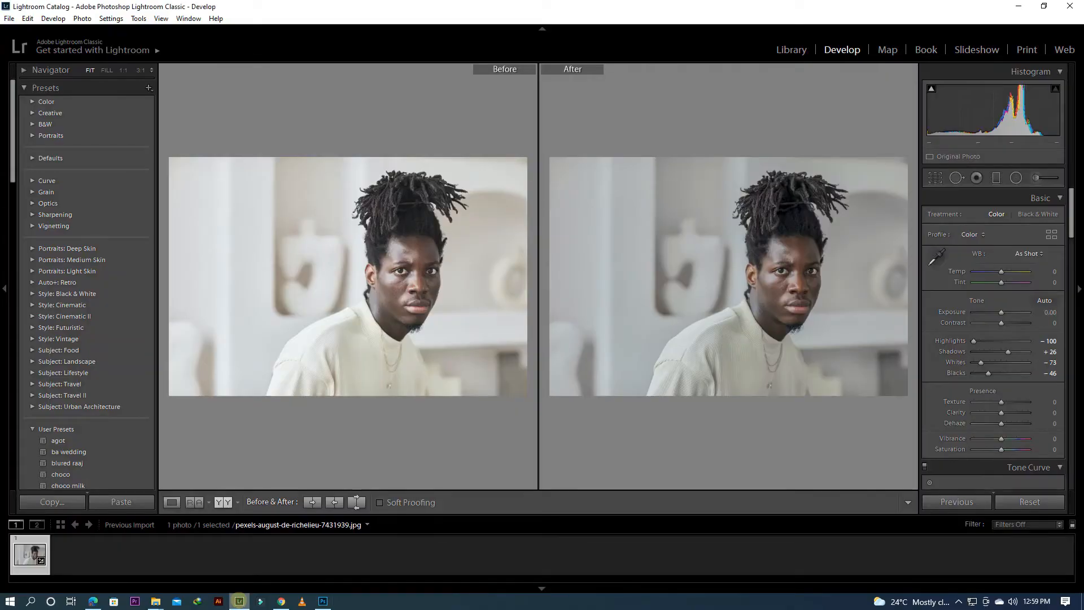
{"action": "left_click", "coordinate": [172, 502]}
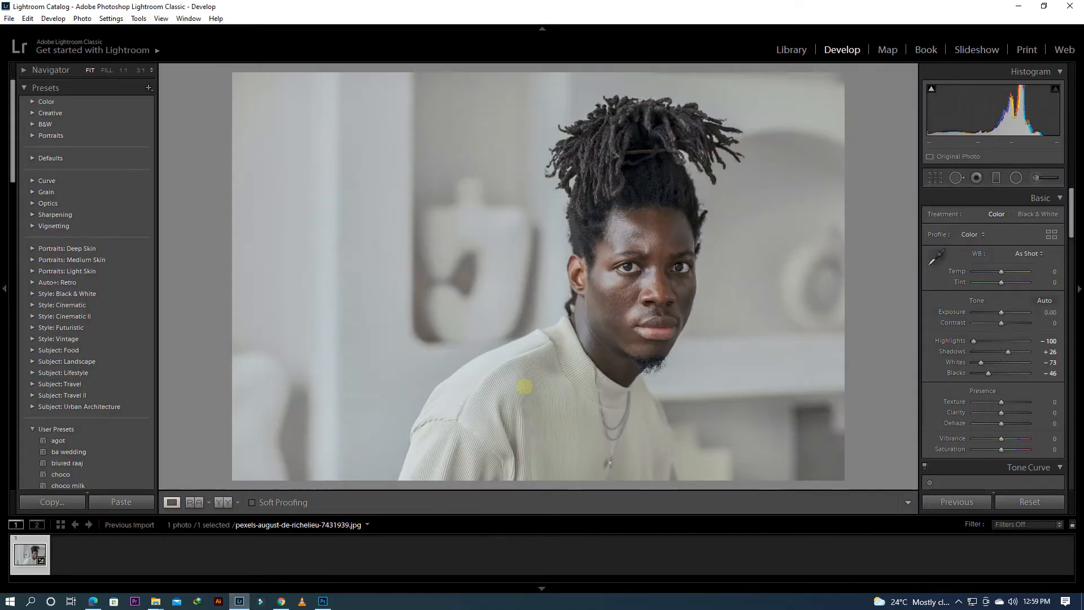
{"action": "left_click", "coordinate": [323, 601]}
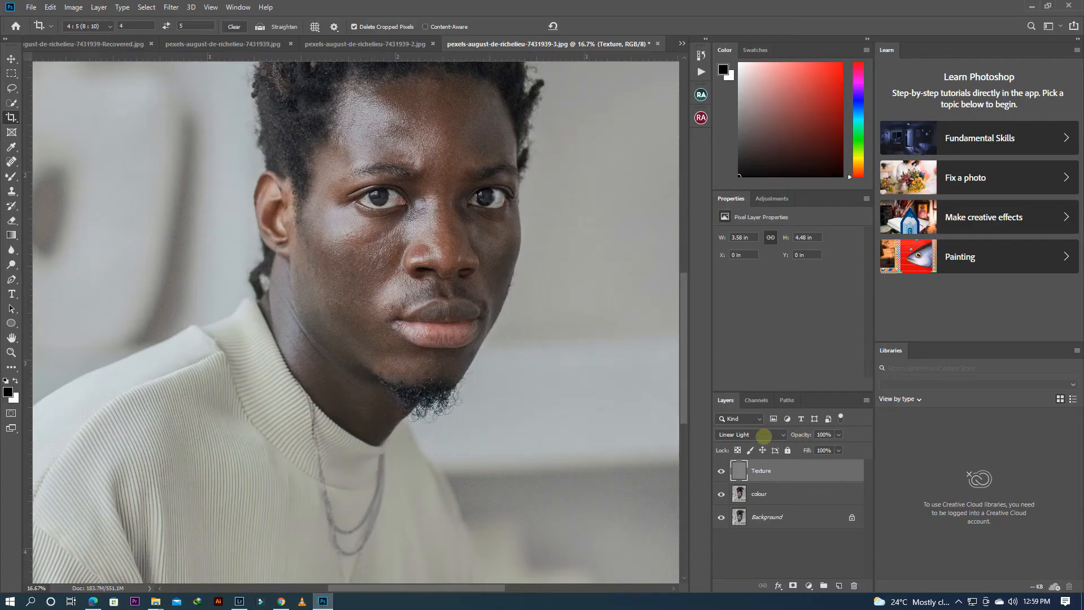
{"action": "scroll", "coordinate": [524, 392], "scroll_direction": "up", "scroll_amount": 3}
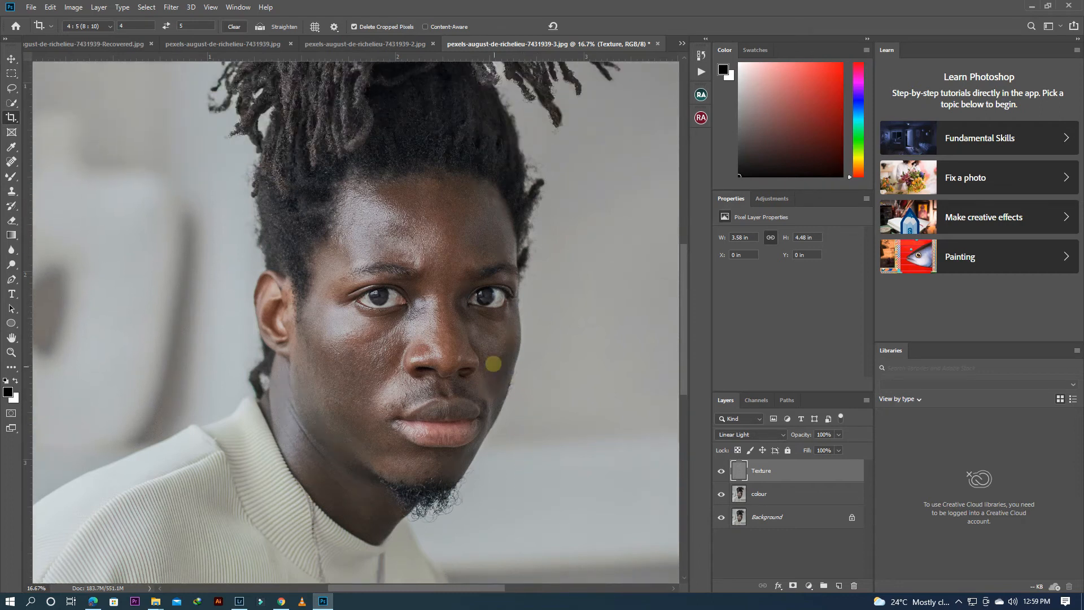
{"action": "scroll", "coordinate": [492, 361], "scroll_direction": "down", "scroll_amount": 1}
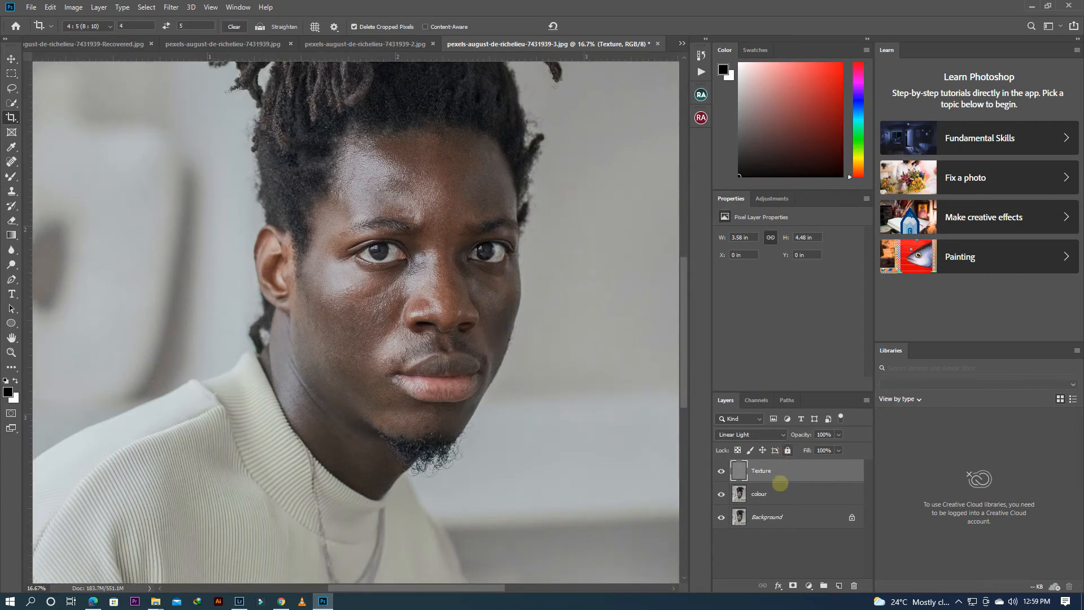
Step: On the colour layer, lasso the forehead, apply a Gaussian Blur of 21 pixels and deselect
{"action": "left_click", "coordinate": [769, 494]}
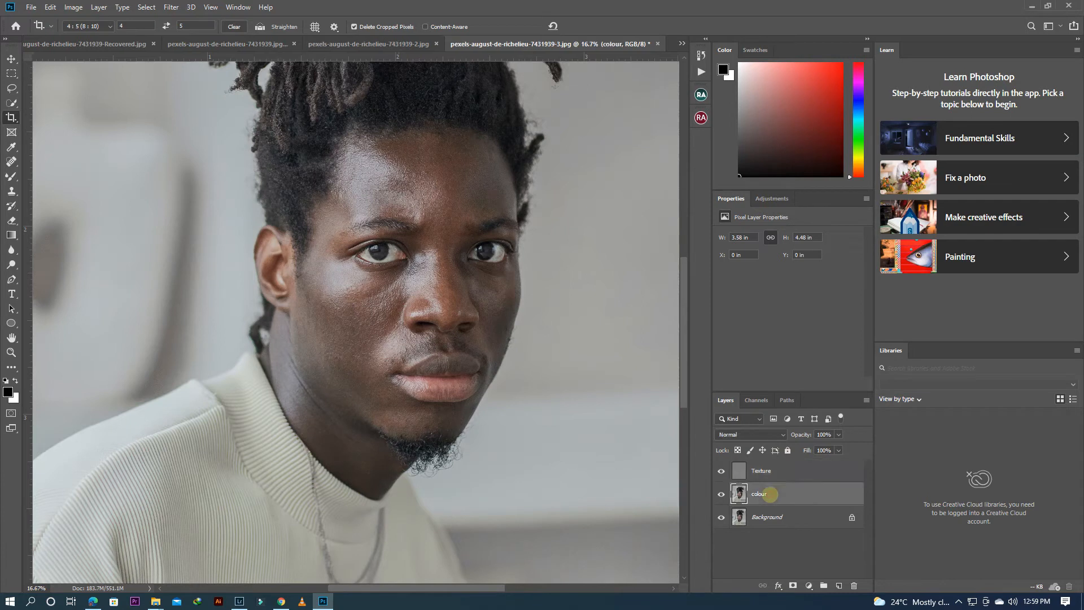
{"action": "left_click_drag", "start_coordinate": [11, 88], "coordinate": [46, 91]}
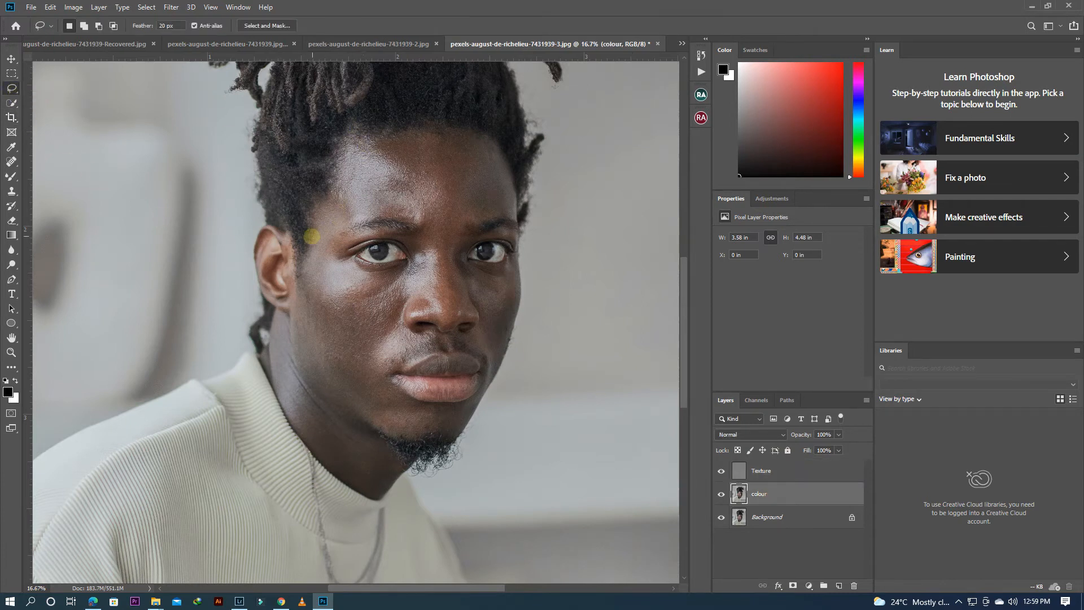
{"action": "mouse_move", "coordinate": [318, 217]}
{"action": "left_mouse_down"}
{"action": "mouse_move", "coordinate": [354, 139]}
{"action": "mouse_move", "coordinate": [458, 133]}
{"action": "mouse_move", "coordinate": [499, 144]}
{"action": "mouse_move", "coordinate": [519, 208]}
{"action": "mouse_move", "coordinate": [441, 237]}
{"action": "mouse_move", "coordinate": [408, 218]}
{"action": "mouse_move", "coordinate": [360, 221]}
{"action": "mouse_move", "coordinate": [323, 239]}
{"action": "mouse_move", "coordinate": [335, 271]}
{"action": "left_mouse_up"}
{"action": "left_click", "coordinate": [172, 6]}
{"action": "mouse_move", "coordinate": [177, 136]}
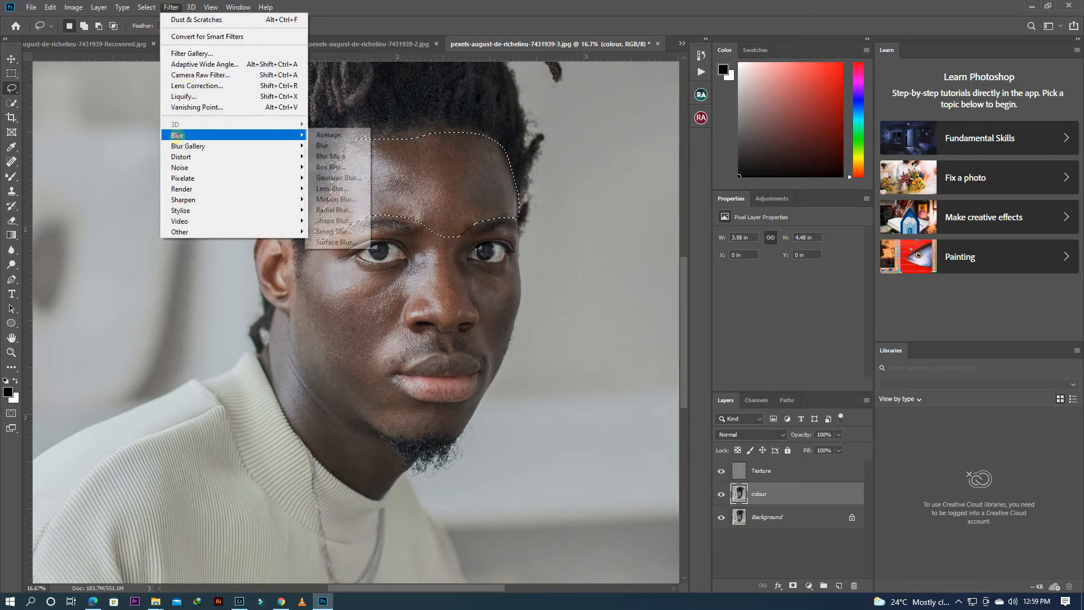
{"action": "left_click", "coordinate": [339, 178]}
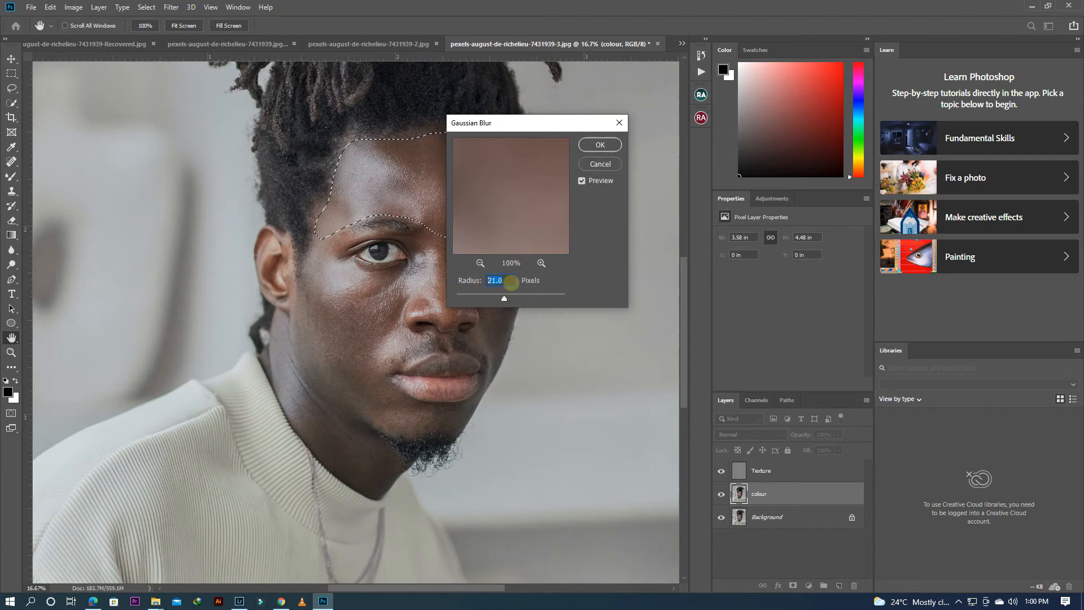
{"action": "left_click", "coordinate": [603, 145]}
{"action": "right_click", "coordinate": [552, 143]}
{"action": "left_click", "coordinate": [566, 148]}
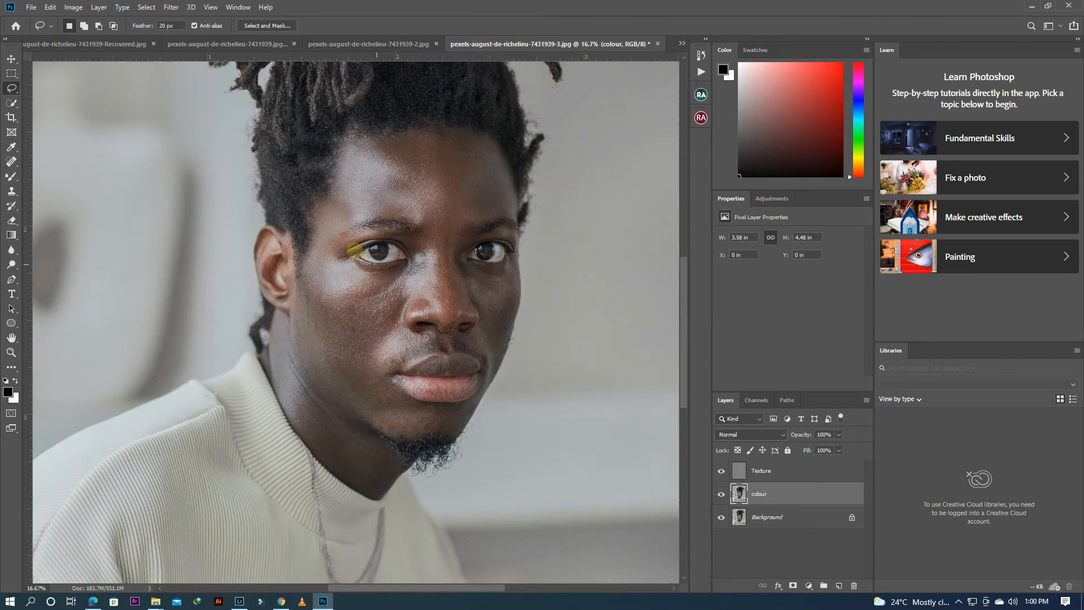
Step: Lasso the skin of the cheek beside the visible ear, apply Gaussian Blur to it and deselect
{"action": "mouse_move", "coordinate": [316, 235]}
{"action": "left_mouse_down"}
{"action": "mouse_move", "coordinate": [302, 270]}
{"action": "mouse_move", "coordinate": [294, 338]}
{"action": "mouse_move", "coordinate": [326, 404]}
{"action": "mouse_move", "coordinate": [382, 426]}
{"action": "mouse_move", "coordinate": [393, 414]}
{"action": "mouse_move", "coordinate": [385, 363]}
{"action": "mouse_move", "coordinate": [408, 266]}
{"action": "mouse_move", "coordinate": [352, 267]}
{"action": "mouse_move", "coordinate": [334, 226]}
{"action": "left_mouse_up"}
{"action": "right_click", "coordinate": [492, 192]}
{"action": "left_click", "coordinate": [518, 348]}
{"action": "right_click", "coordinate": [503, 249]}
{"action": "left_click", "coordinate": [506, 252]}
Step: Lasso the far cheek together with the chin, apply Gaussian Blur and deselect
{"action": "mouse_move", "coordinate": [430, 404]}
{"action": "left_mouse_down"}
{"action": "mouse_move", "coordinate": [468, 402]}
{"action": "mouse_move", "coordinate": [486, 366]}
{"action": "mouse_move", "coordinate": [462, 262]}
{"action": "mouse_move", "coordinate": [499, 271]}
{"action": "mouse_move", "coordinate": [515, 258]}
{"action": "mouse_move", "coordinate": [506, 337]}
{"action": "left_mouse_up"}
{"action": "mouse_move", "coordinate": [493, 375]}
{"action": "left_mouse_down"}
{"action": "mouse_move", "coordinate": [462, 424]}
{"action": "mouse_move", "coordinate": [422, 433]}
{"action": "mouse_move", "coordinate": [435, 412]}
{"action": "left_mouse_up"}
{"action": "right_click", "coordinate": [559, 252]}
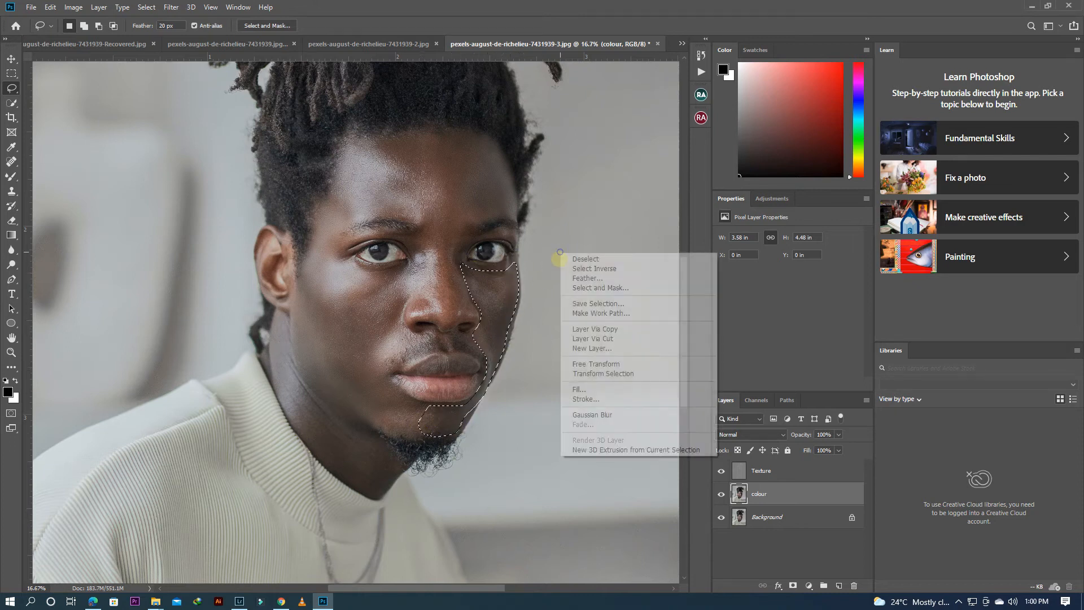
{"action": "left_click", "coordinate": [587, 415]}
{"action": "right_click", "coordinate": [516, 203]}
{"action": "left_click", "coordinate": [536, 209]}
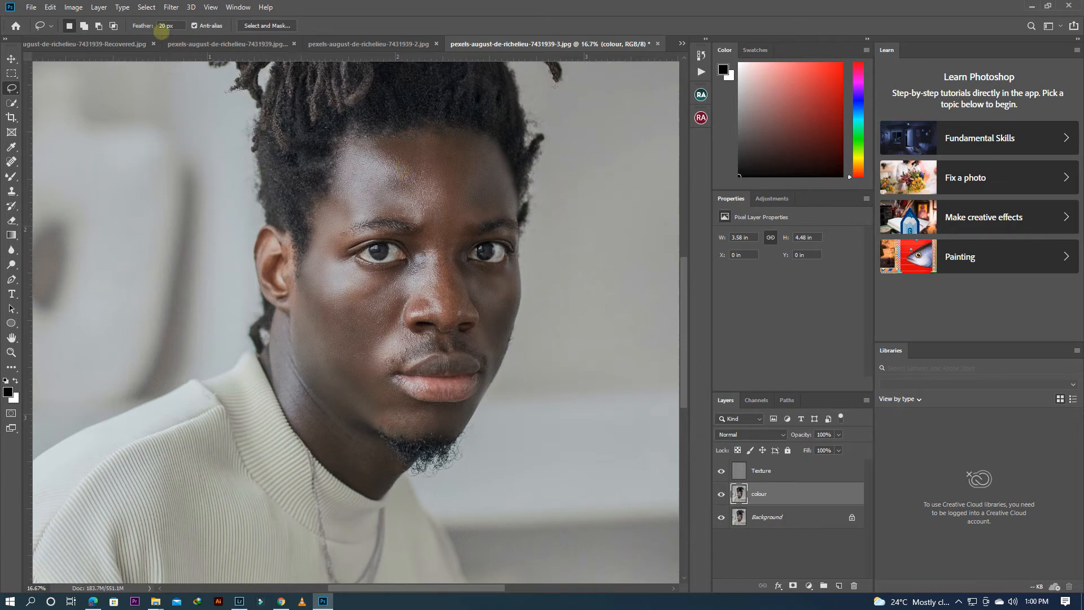
Step: Set the Lasso feather to 0 px, outline the bridge and tip of the nose, and apply Gaussian Blur
{"action": "left_click", "coordinate": [164, 25]}
{"action": "mouse_move", "coordinate": [427, 231]}
{"action": "left_mouse_down"}
{"action": "mouse_move", "coordinate": [428, 303]}
{"action": "mouse_move", "coordinate": [453, 319]}
{"action": "mouse_move", "coordinate": [463, 232]}
{"action": "left_mouse_up"}
{"action": "right_click", "coordinate": [498, 217]}
{"action": "left_click", "coordinate": [536, 377]}
{"action": "right_click", "coordinate": [493, 260]}
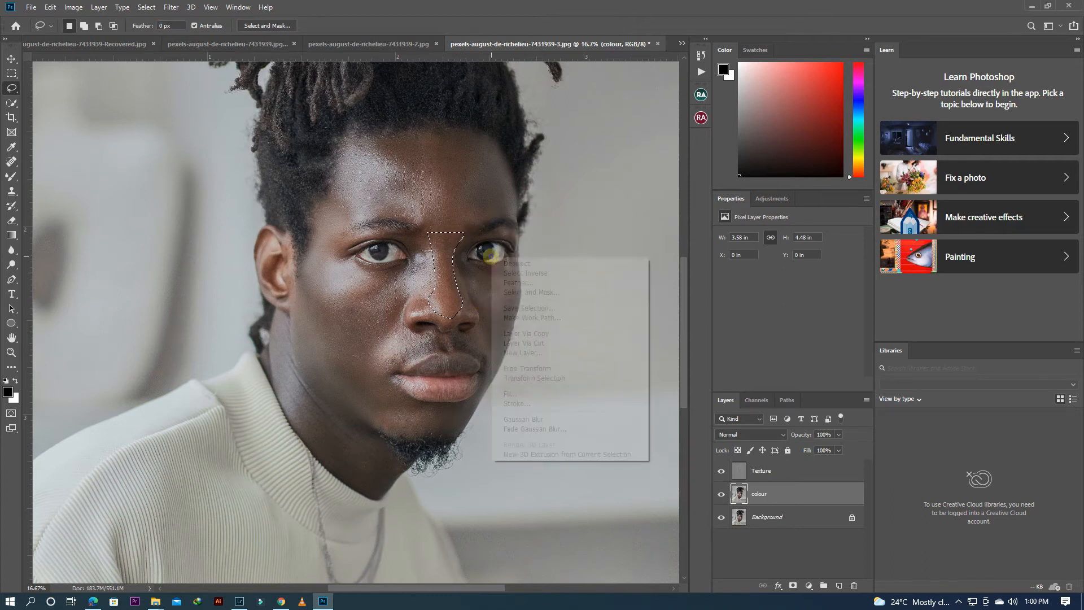
{"action": "left_click", "coordinate": [497, 230]}
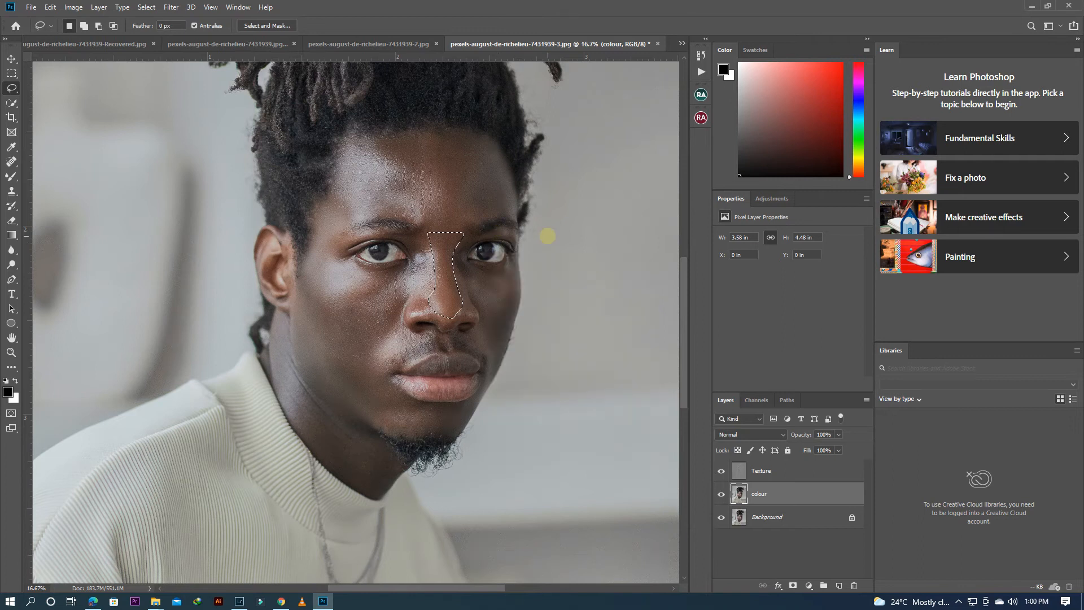
Step: Set the Lasso feather to 20 px and switch to the Mixer Brush tool
{"action": "left_click", "coordinate": [164, 26]}
{"action": "mouse_move", "coordinate": [684, 333]}
{"action": "left_mouse_down"}
{"action": "mouse_move", "coordinate": [689, 364]}
{"action": "mouse_move", "coordinate": [692, 338]}
{"action": "left_mouse_up"}
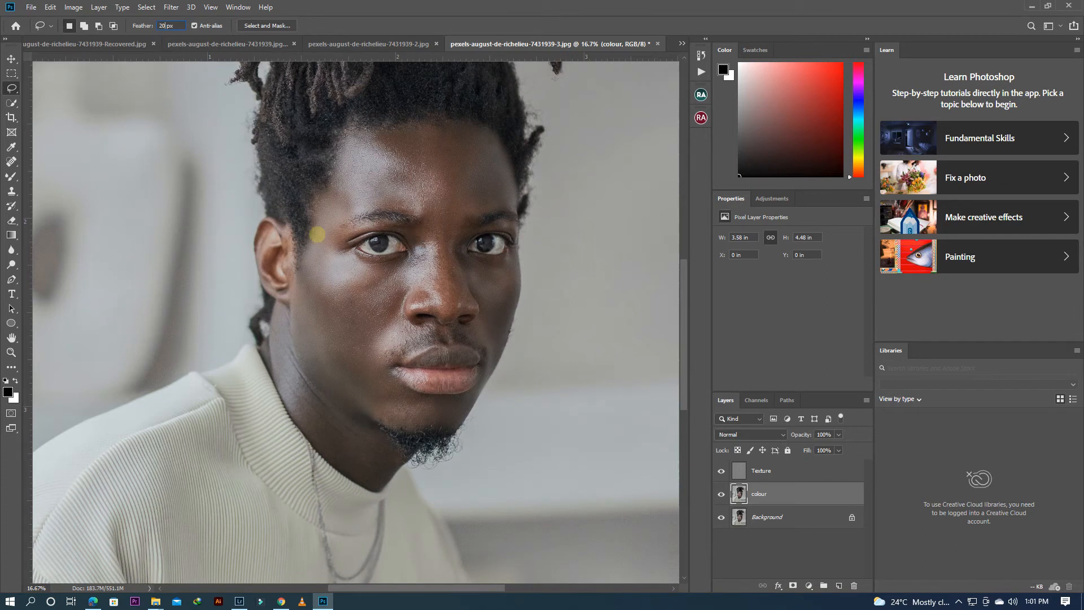
{"action": "right_click", "coordinate": [12, 176]}
{"action": "left_click", "coordinate": [69, 209]}
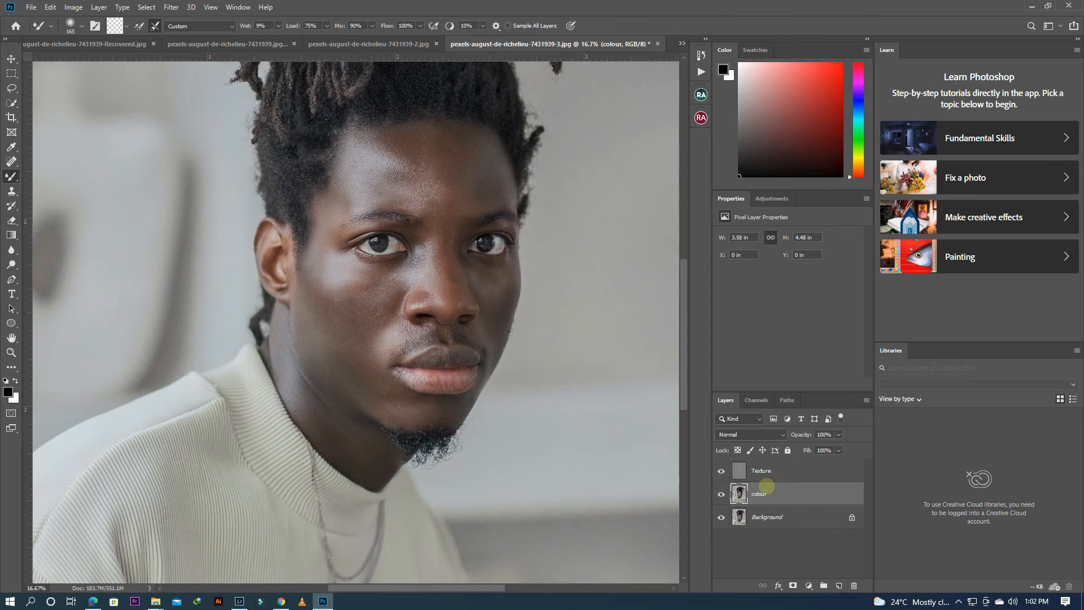
Step: Group the Texture and colour layers, and toggle the group's visibility to compare the portrait before and after smoothing
{"action": "left_click", "coordinate": [764, 476], "text": "shift"}
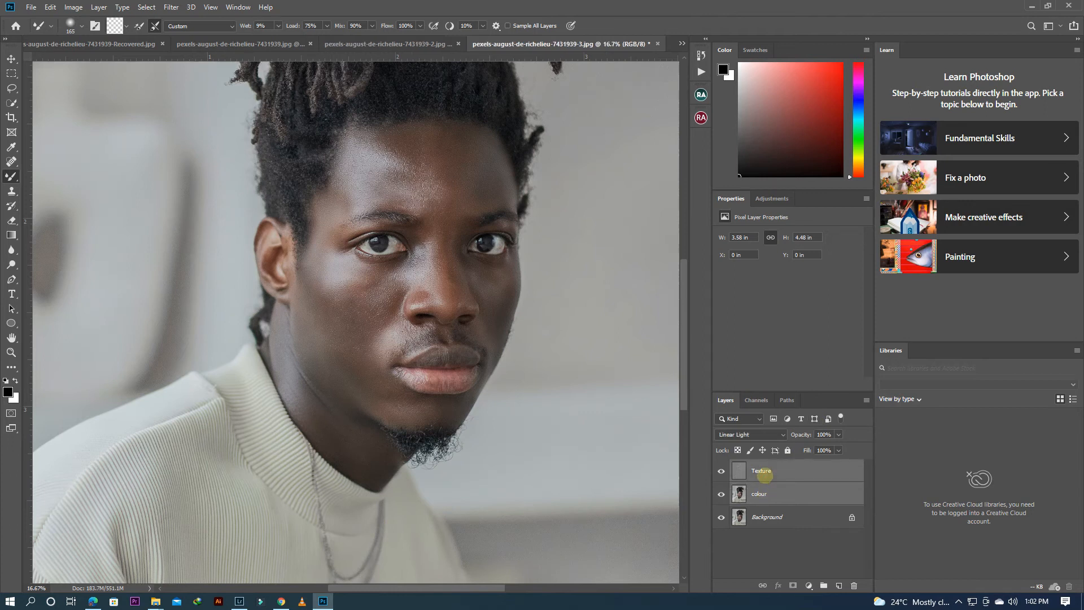
{"action": "key", "text": "ctrl+g"}
{"action": "left_click", "coordinate": [721, 466]}
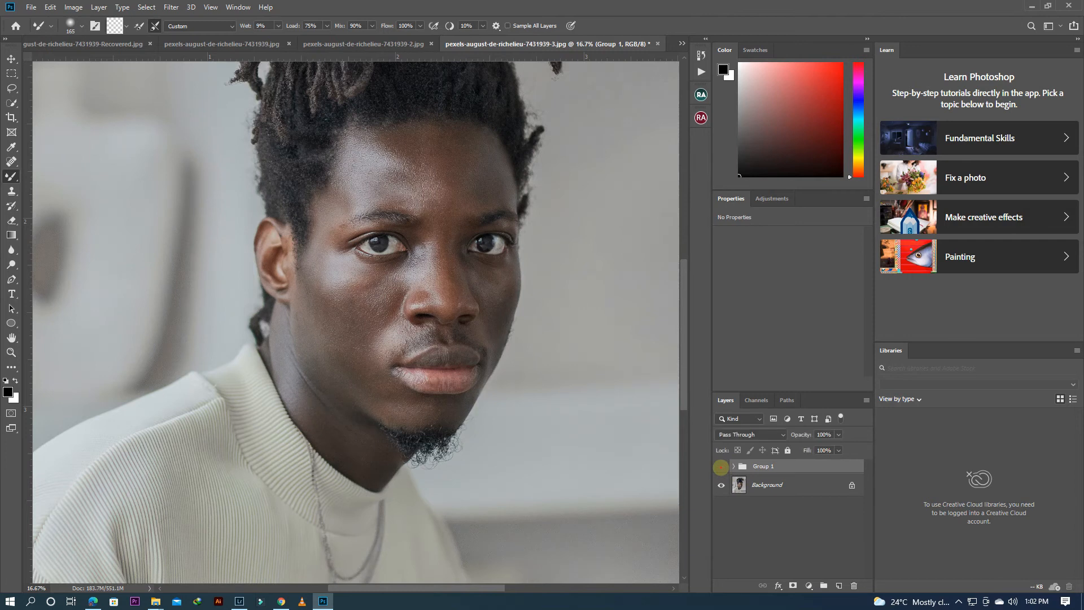
{"action": "left_click", "coordinate": [721, 467]}
{"action": "scroll", "coordinate": [614, 374], "scroll_direction": "down", "scroll_amount": 2}
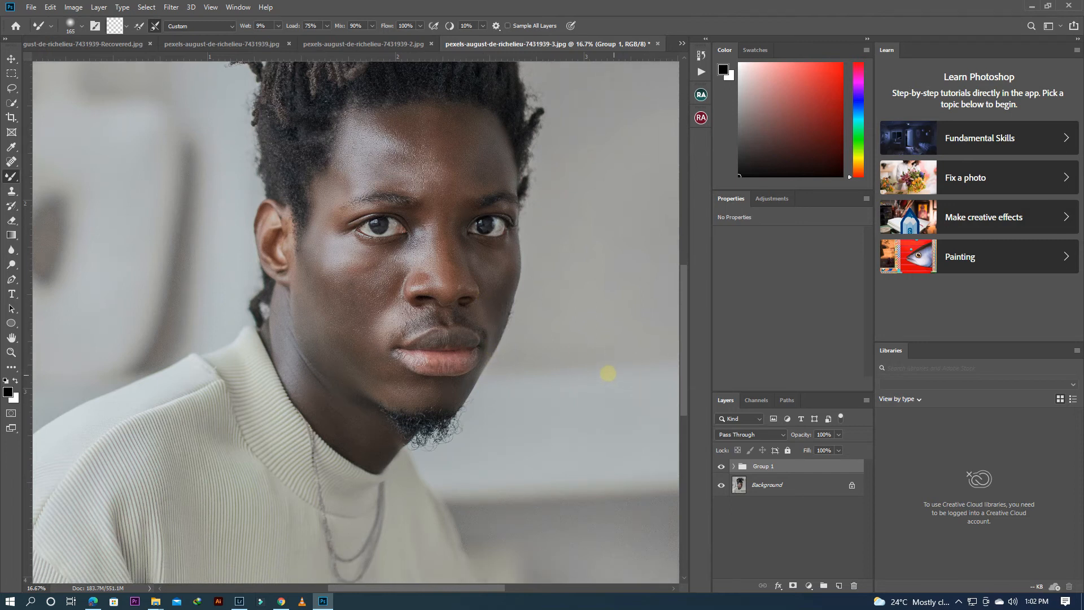
{"action": "scroll", "coordinate": [575, 356], "scroll_direction": "down", "scroll_amount": 2}
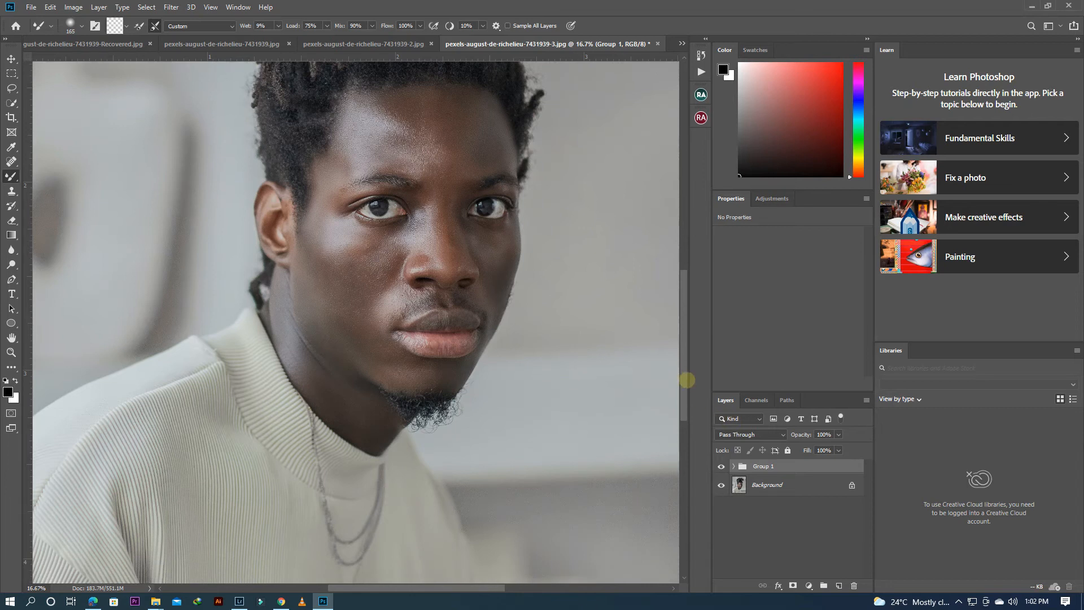
{"action": "mouse_move", "coordinate": [684, 378]}
{"action": "left_mouse_down"}
{"action": "mouse_move", "coordinate": [685, 433]}
{"action": "mouse_move", "coordinate": [684, 309]}
{"action": "mouse_move", "coordinate": [685, 412]}
{"action": "mouse_move", "coordinate": [684, 381]}
{"action": "left_mouse_up"}
Step: Add a Photo Filter adjustment layer above the group with Cooling Filter (82) at 13% density
{"action": "left_click", "coordinate": [808, 585]}
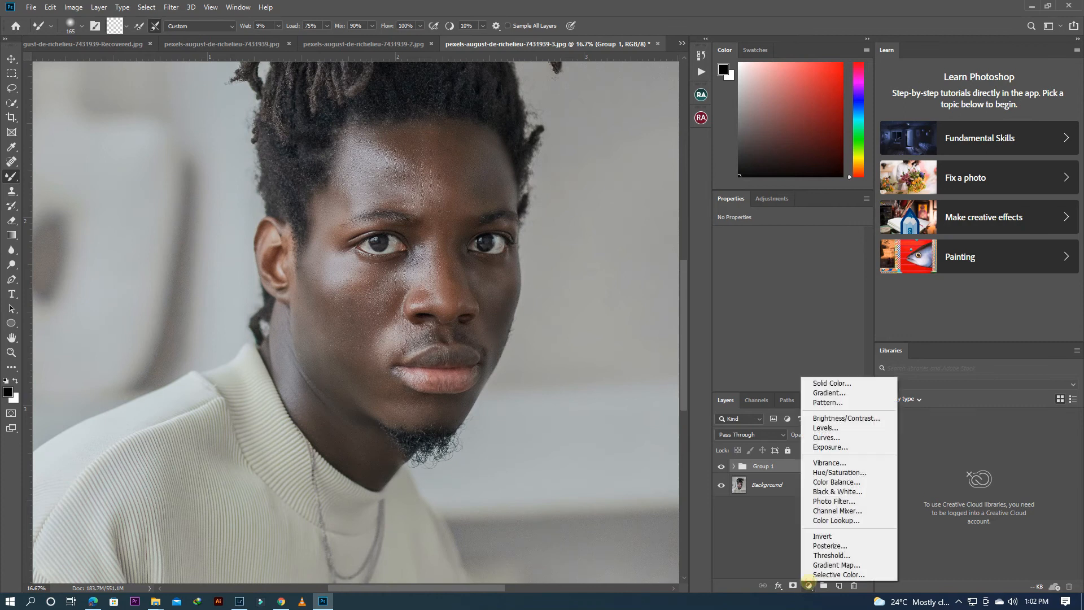
{"action": "left_click", "coordinate": [841, 501]}
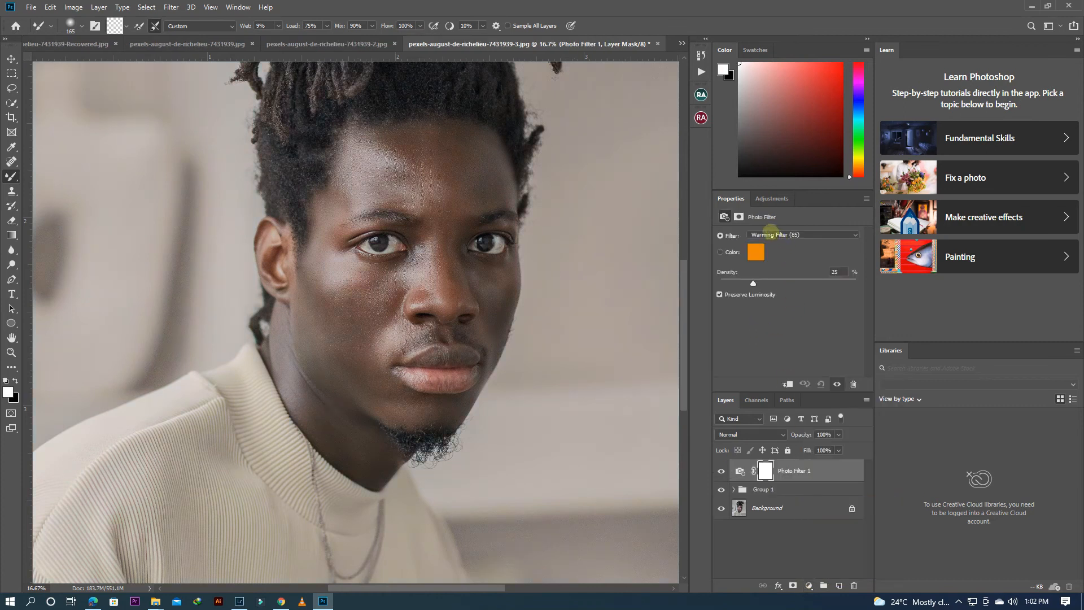
{"action": "left_click", "coordinate": [771, 233]}
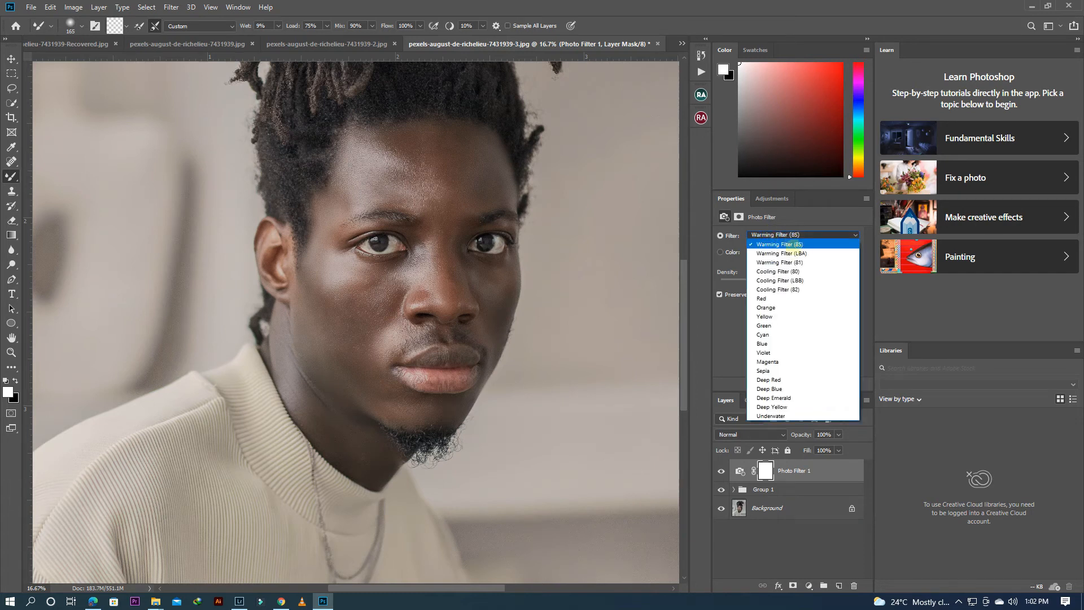
{"action": "left_click", "coordinate": [773, 289]}
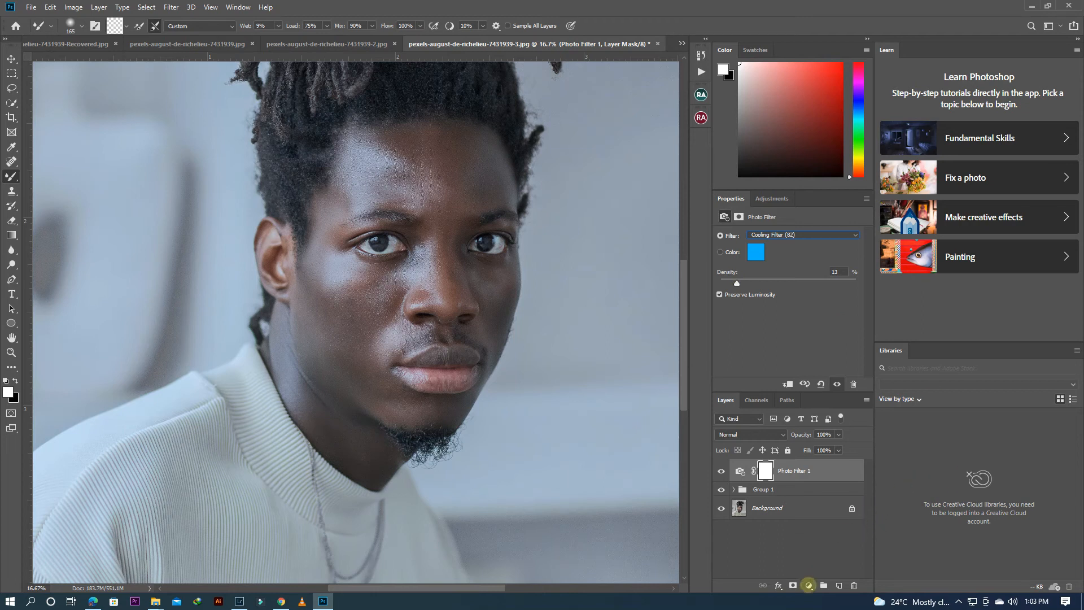
Step: Add a Black & White adjustment layer and lower its Reds to -108
{"action": "left_click", "coordinate": [808, 586]}
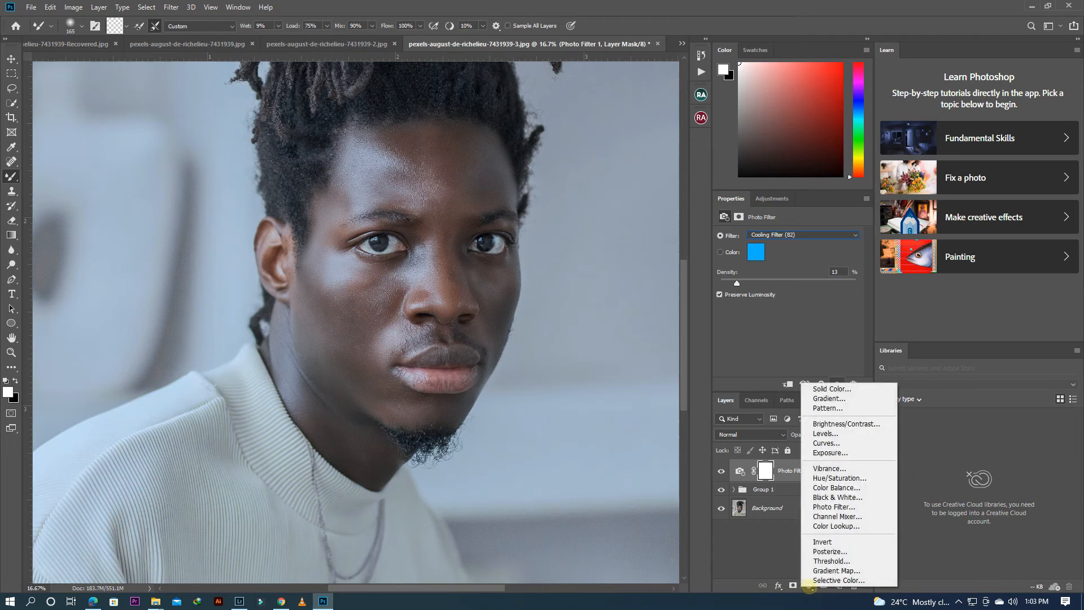
{"action": "left_click", "coordinate": [838, 497]}
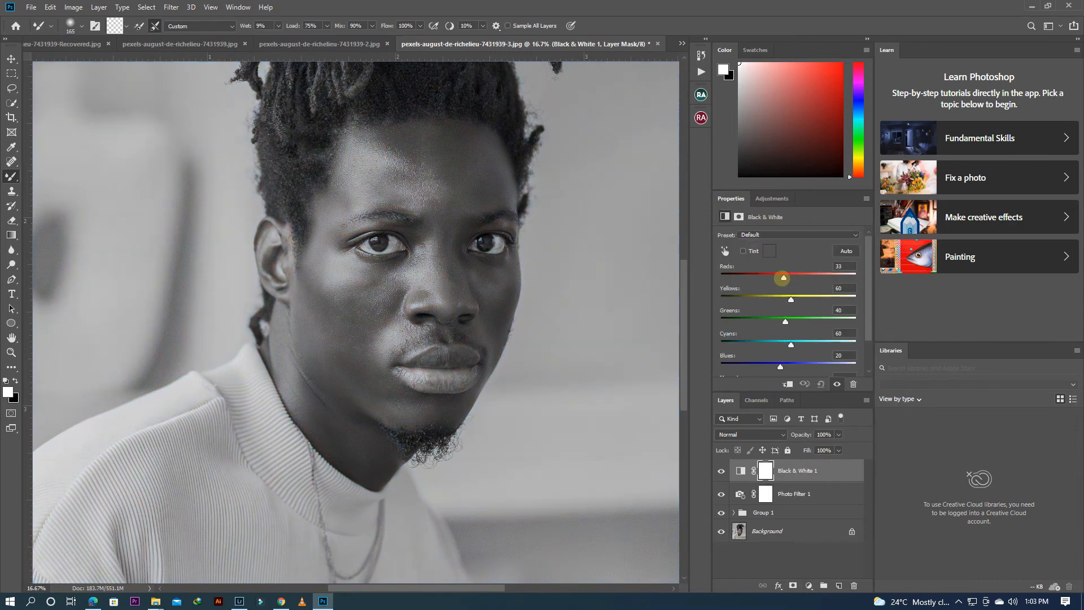
{"action": "left_click_drag", "start_coordinate": [772, 276], "coordinate": [762, 277]}
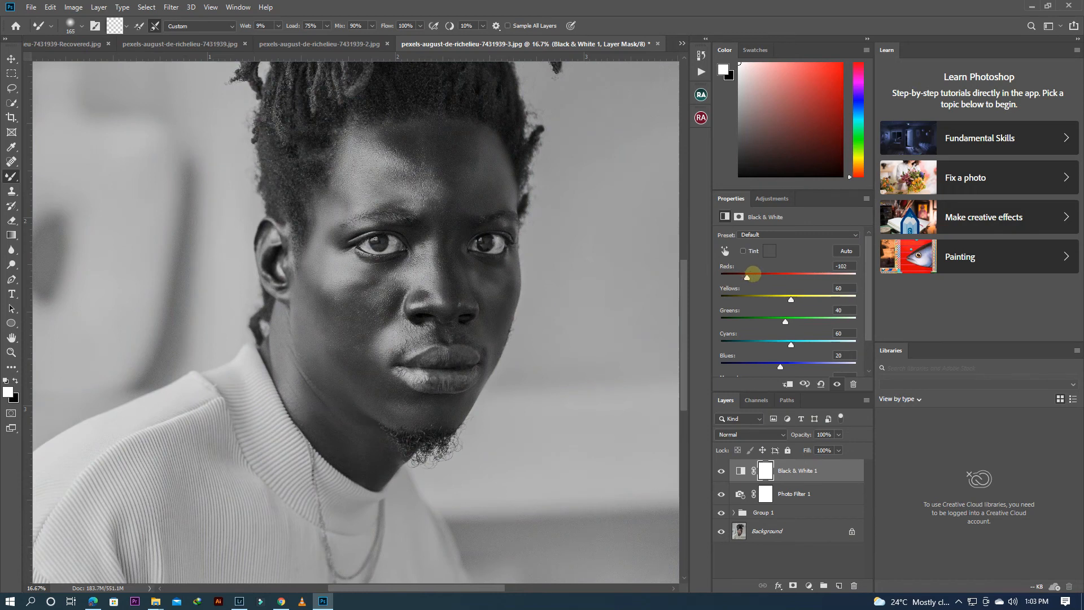
{"action": "left_click_drag", "start_coordinate": [746, 278], "coordinate": [745, 277]}
Step: Set the Black & White layer's blend mode to Multiply and its opacity to 53%
{"action": "left_click", "coordinate": [761, 434]}
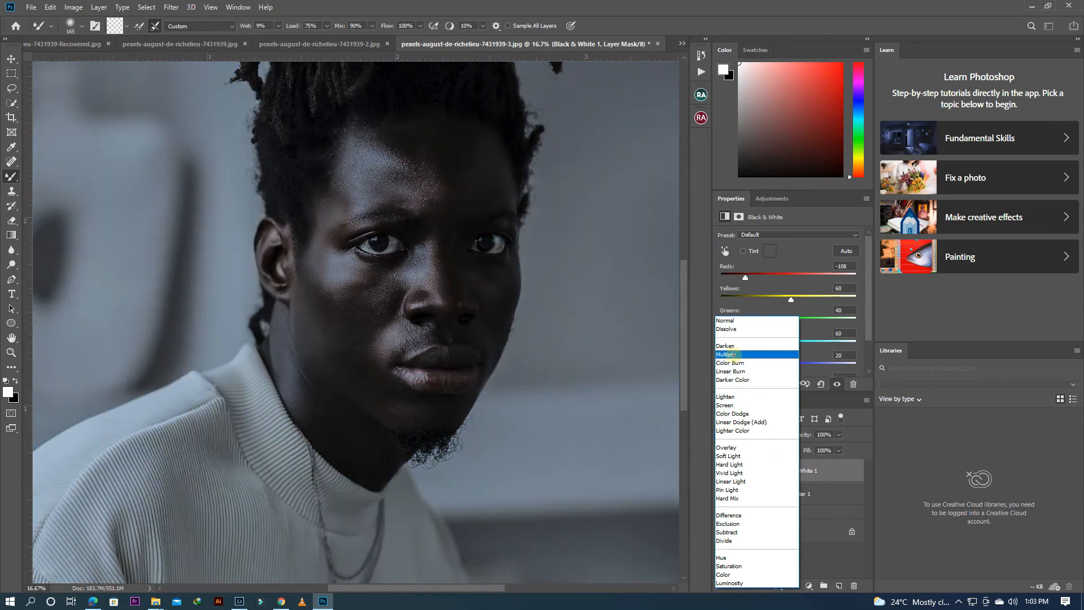
{"action": "left_click", "coordinate": [733, 354]}
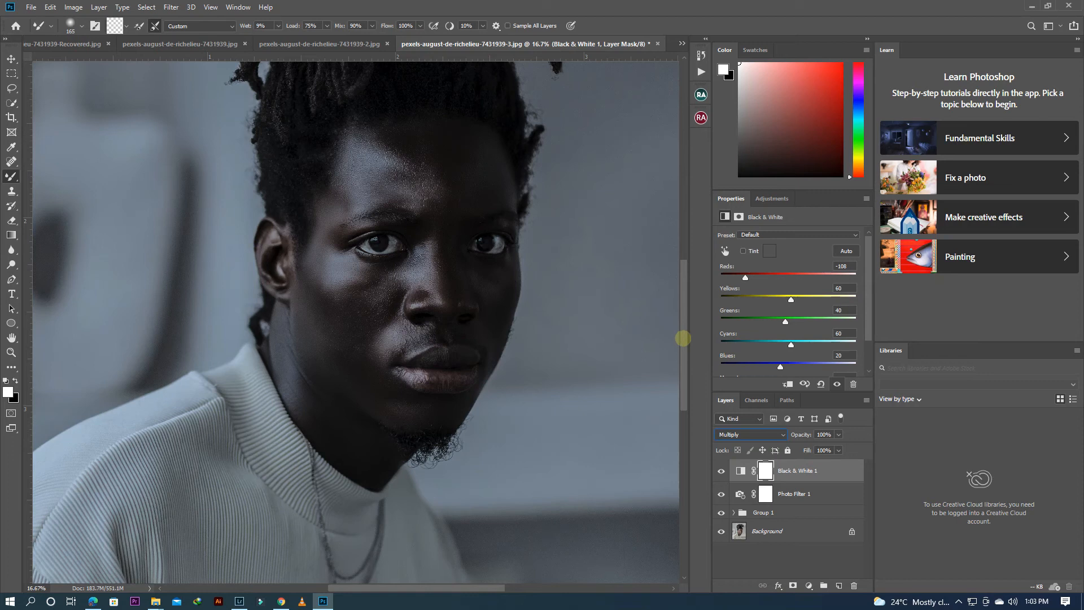
{"action": "left_click_drag", "start_coordinate": [684, 338], "coordinate": [685, 364]}
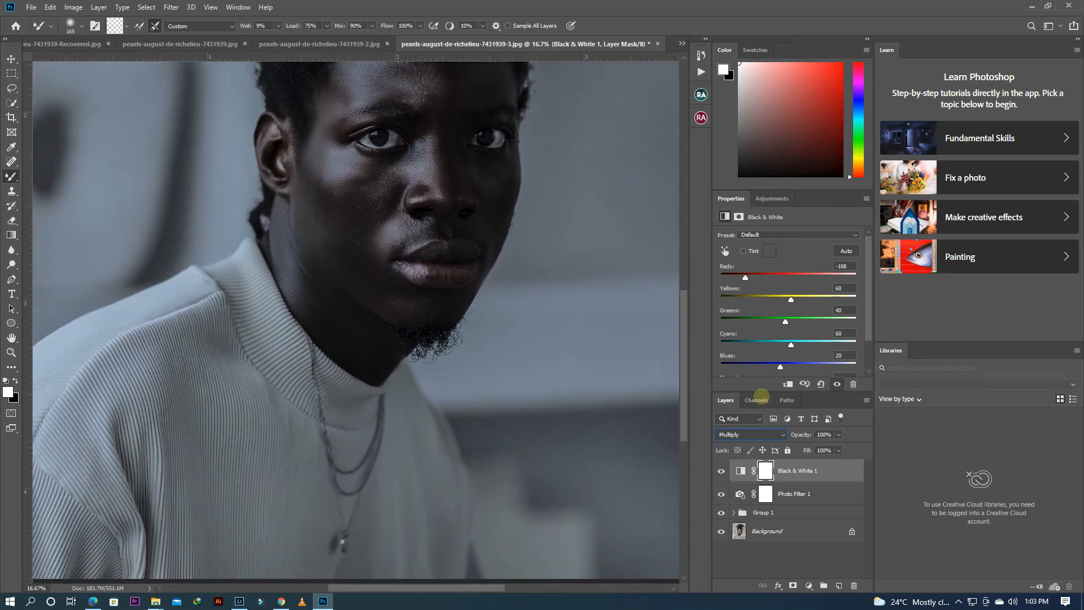
{"action": "left_click_drag", "start_coordinate": [797, 434], "coordinate": [803, 434]}
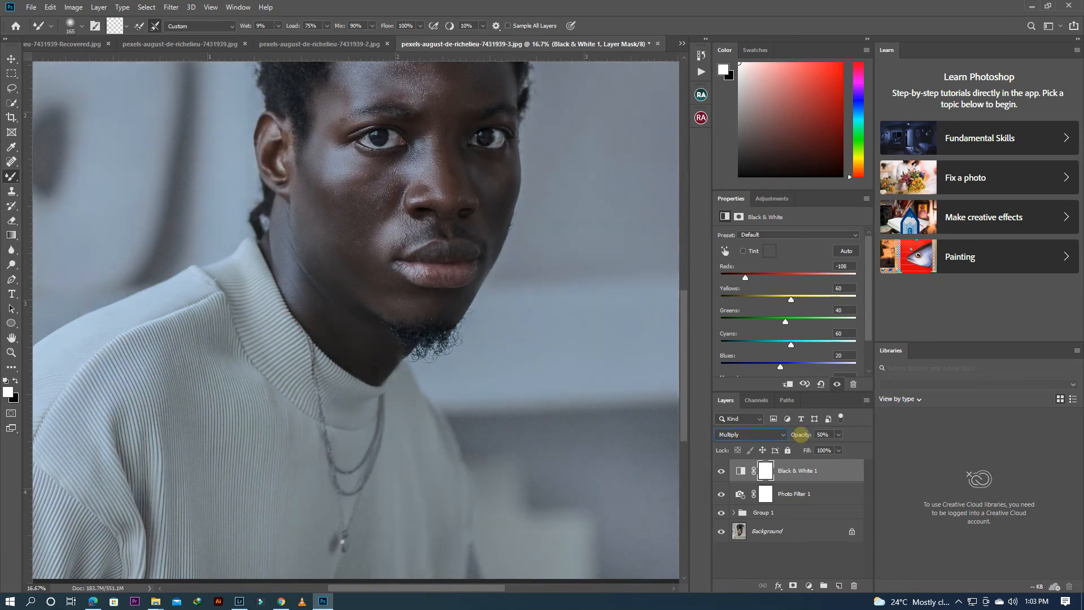
{"action": "left_click_drag", "start_coordinate": [803, 434], "coordinate": [803, 434]}
Step: Switch to the regular Brush tool with black as the foreground colour and enlarge the brush to about 1811 px
{"action": "key", "text": "ctrl+minus"}
{"action": "key", "text": "ctrl+minus"}
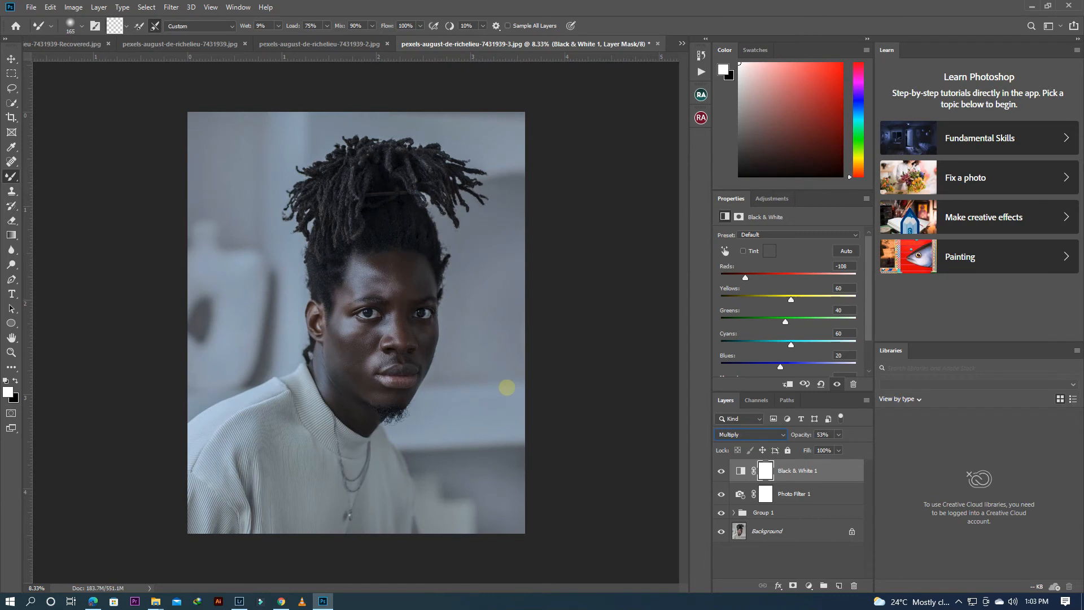
{"action": "key", "text": "ctrl+plus"}
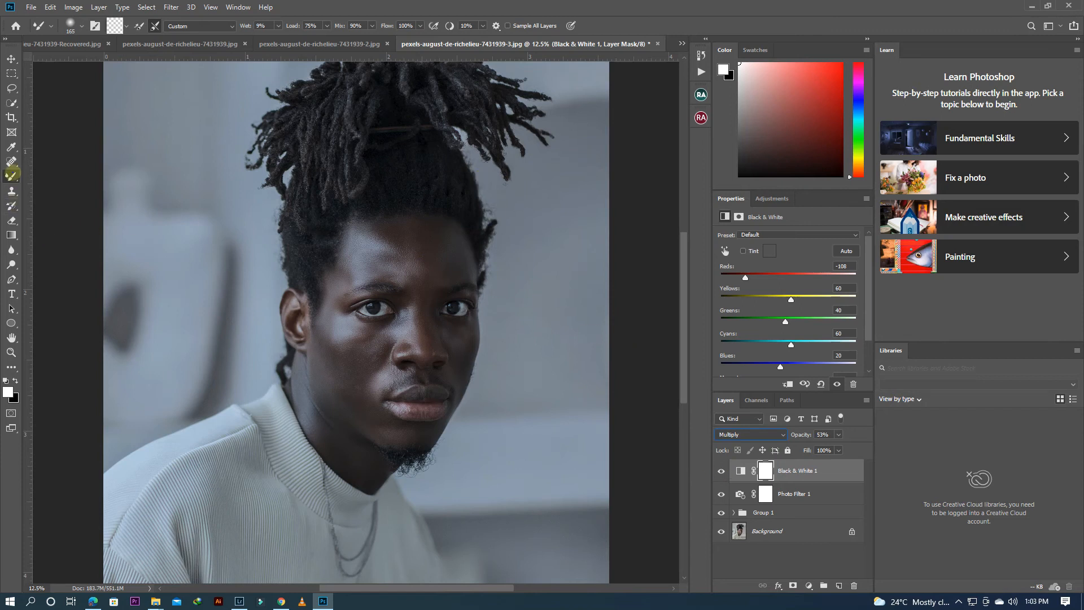
{"action": "right_click", "coordinate": [12, 176]}
{"action": "left_click", "coordinate": [51, 177]}
{"action": "left_click", "coordinate": [14, 381]}
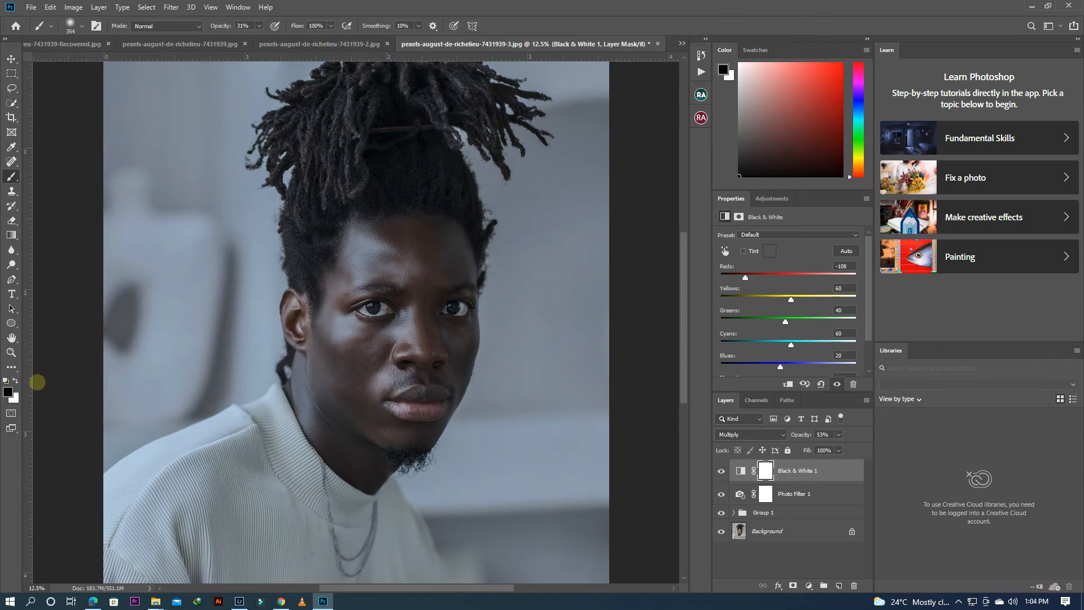
{"action": "right_click", "coordinate": [215, 389]}
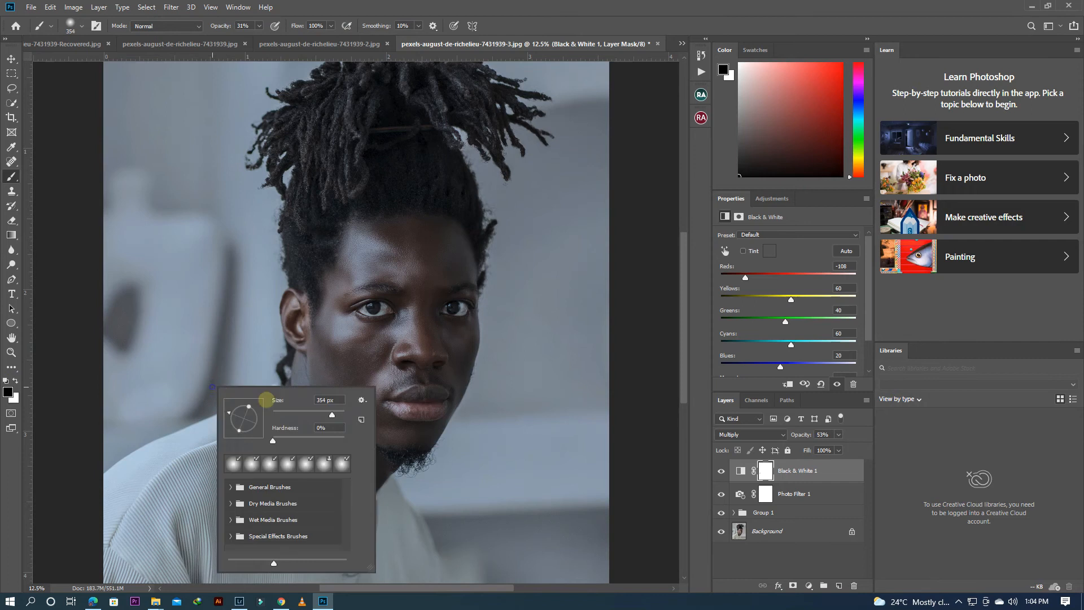
{"action": "left_click_drag", "start_coordinate": [338, 416], "coordinate": [341, 415]}
{"action": "left_click", "coordinate": [144, 397]}
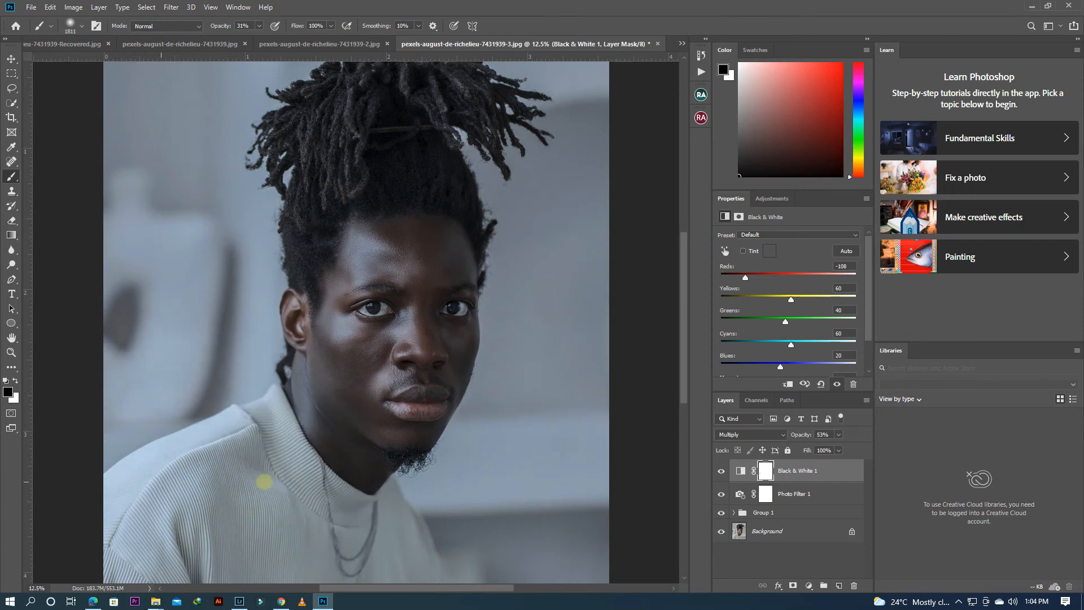
Step: Paint black on the Black & White layer's mask over the sweater, background and hair to lessen the darkening there
{"action": "left_click_drag", "start_coordinate": [445, 568], "coordinate": [160, 503]}
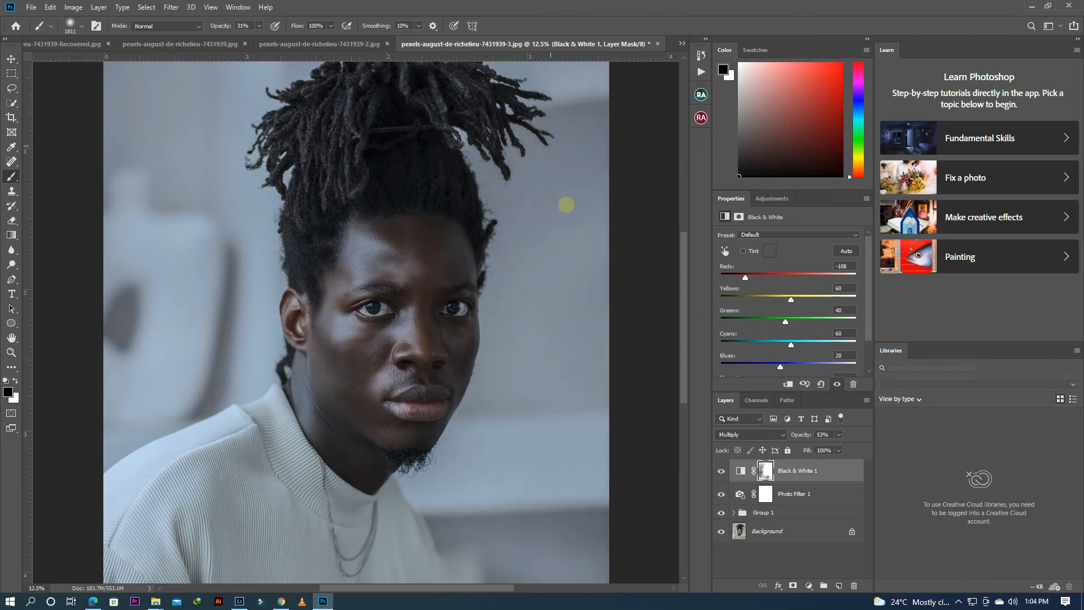
{"action": "scroll", "coordinate": [567, 208], "scroll_direction": "up", "scroll_amount": 4}
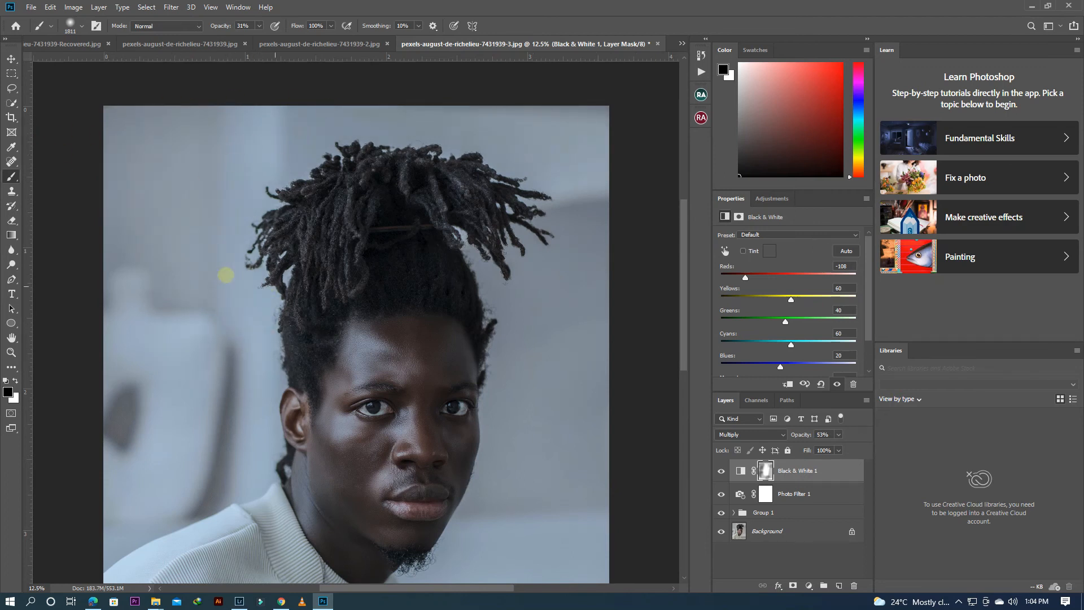
{"action": "mouse_move", "coordinate": [475, 234]}
{"action": "left_mouse_down"}
{"action": "mouse_move", "coordinate": [412, 238]}
{"action": "mouse_move", "coordinate": [482, 262]}
{"action": "left_mouse_up"}
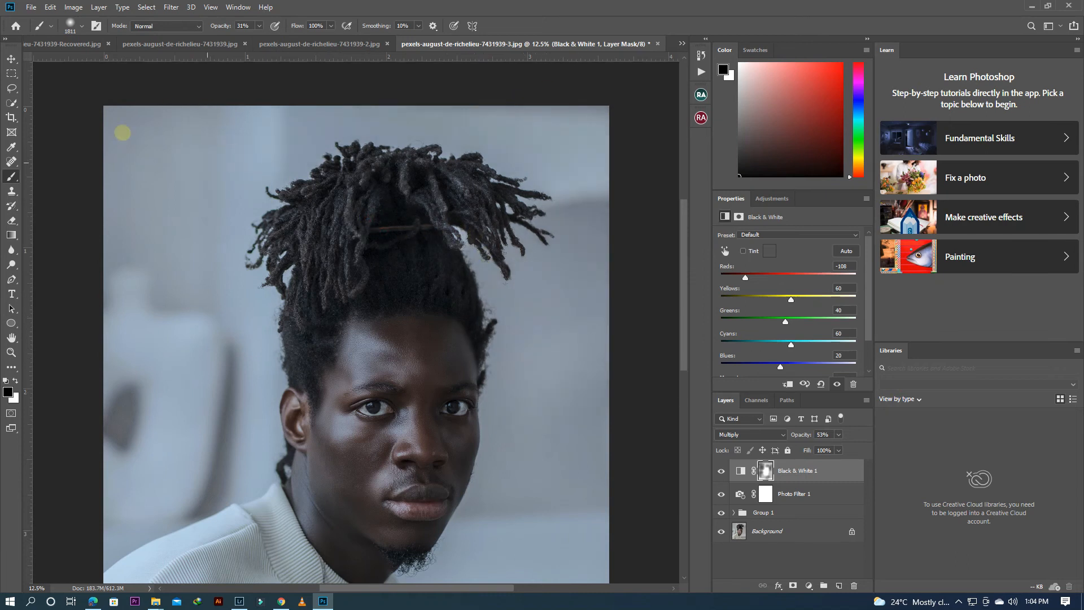
{"action": "scroll", "coordinate": [260, 192], "scroll_direction": "down", "scroll_amount": 5}
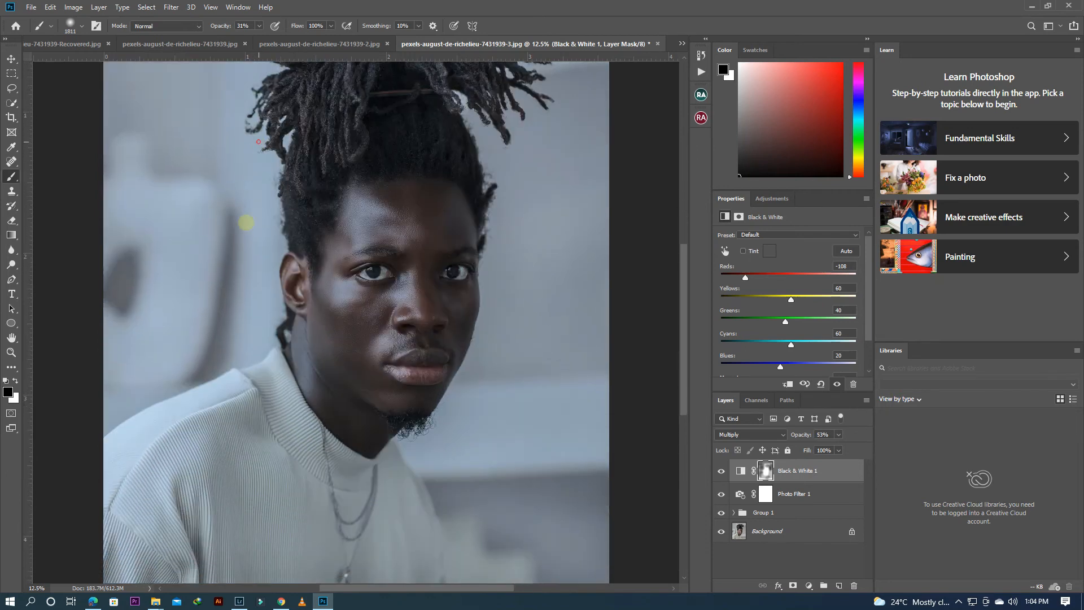
Step: Paint black over the lower sweater on the Black & White layer's mask and lower the layer's Reds to -119
{"action": "left_click_drag", "start_coordinate": [358, 507], "coordinate": [438, 542]}
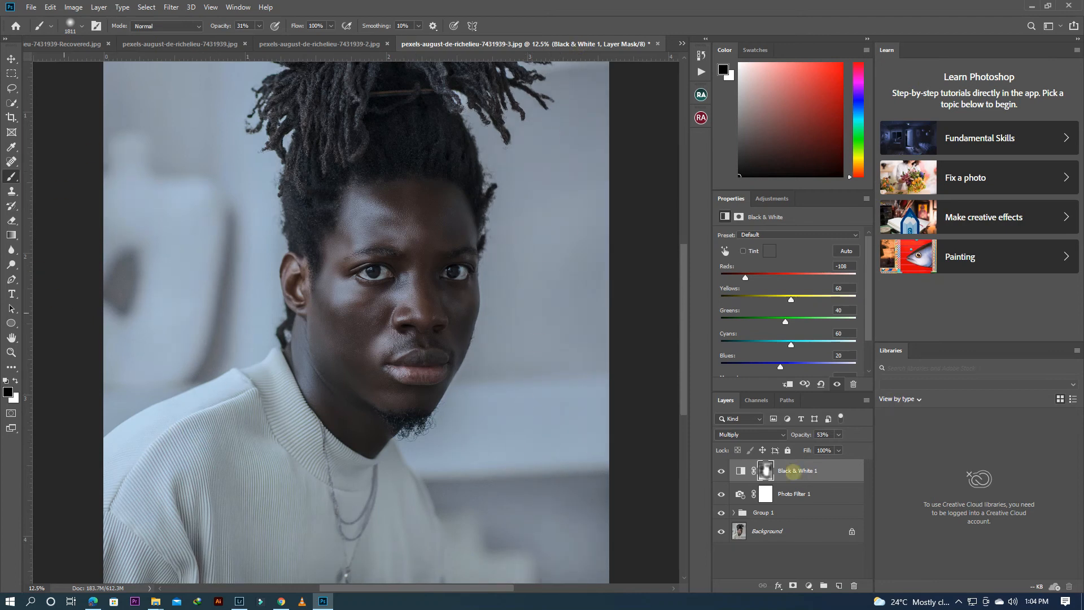
{"action": "scroll", "coordinate": [868, 334], "scroll_direction": "down", "scroll_amount": 3}
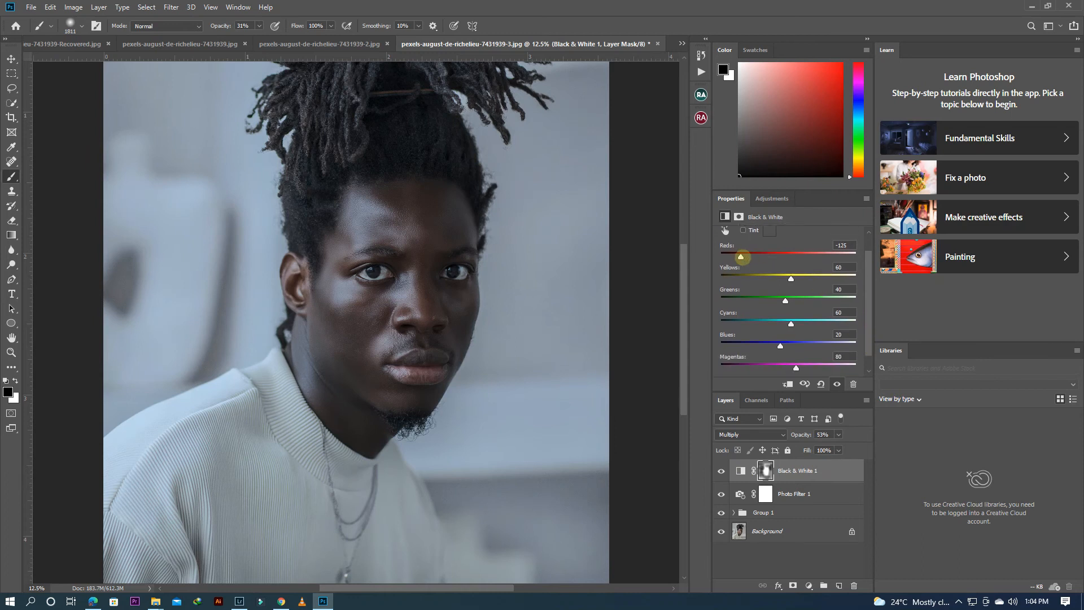
{"action": "left_click_drag", "start_coordinate": [742, 257], "coordinate": [742, 256]}
Step: Compare the portrait with the Black & White layer hidden and shown, and examine the overall tone and facial skin detail
{"action": "left_click", "coordinate": [722, 471]}
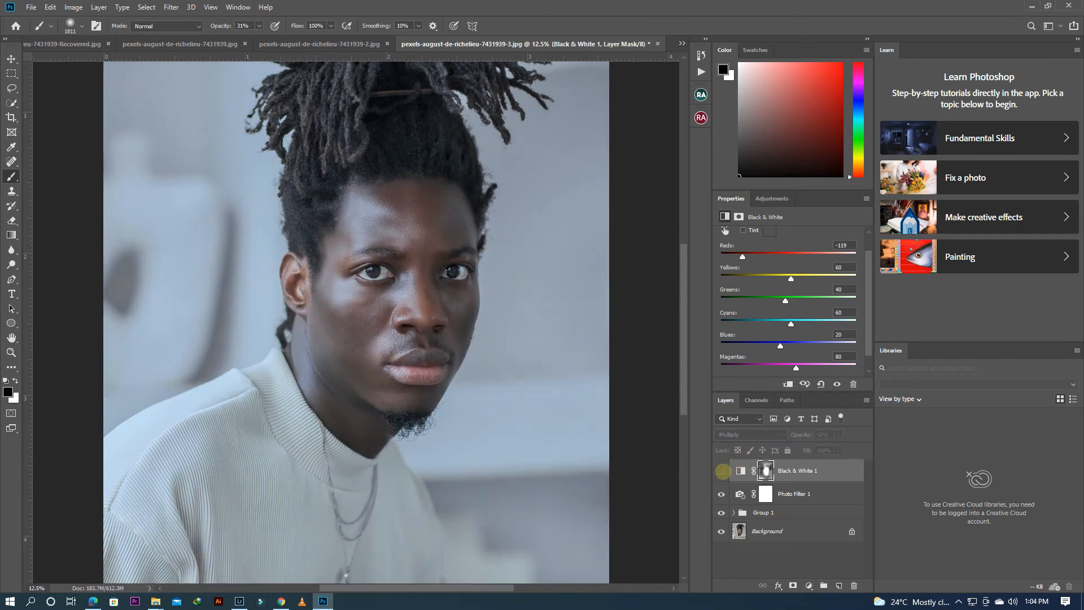
{"action": "left_click", "coordinate": [723, 471]}
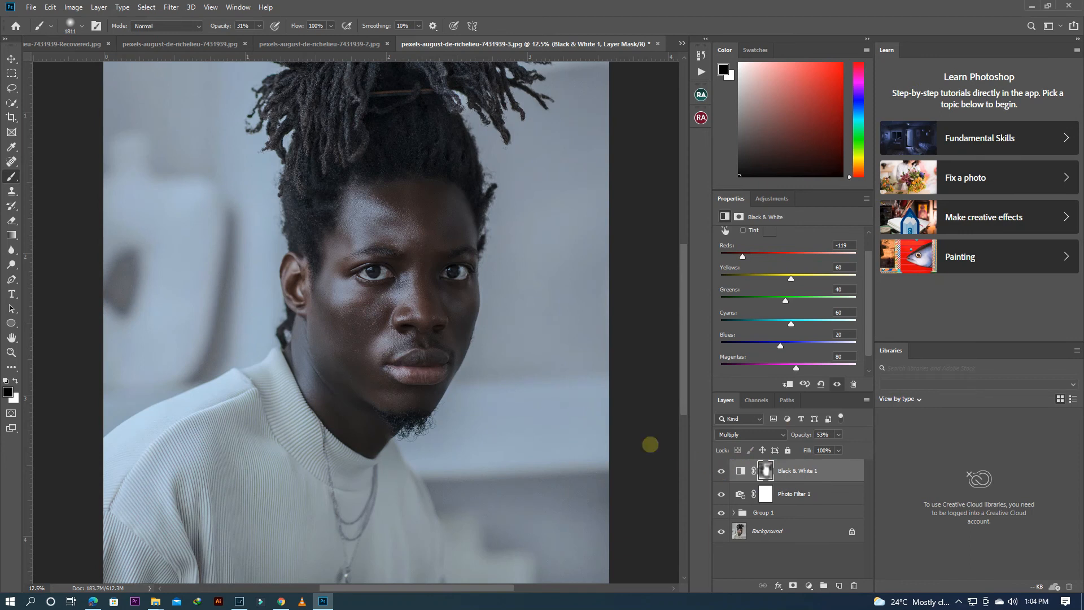
{"action": "key", "text": "ctrl+minus"}
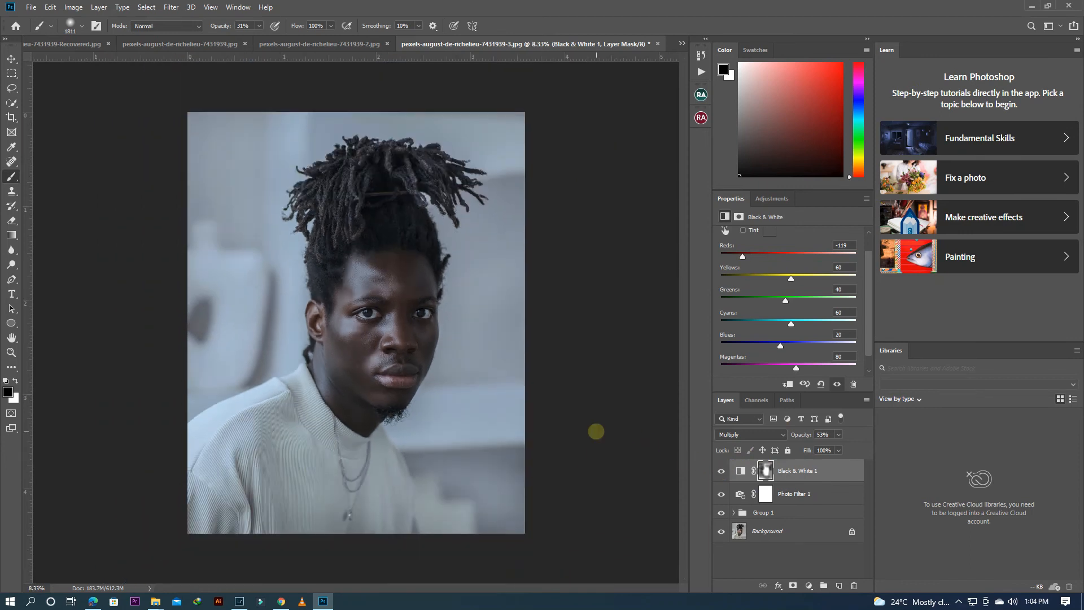
{"action": "key", "text": "ctrl+plus"}
{"action": "key", "text": "ctrl+plus"}
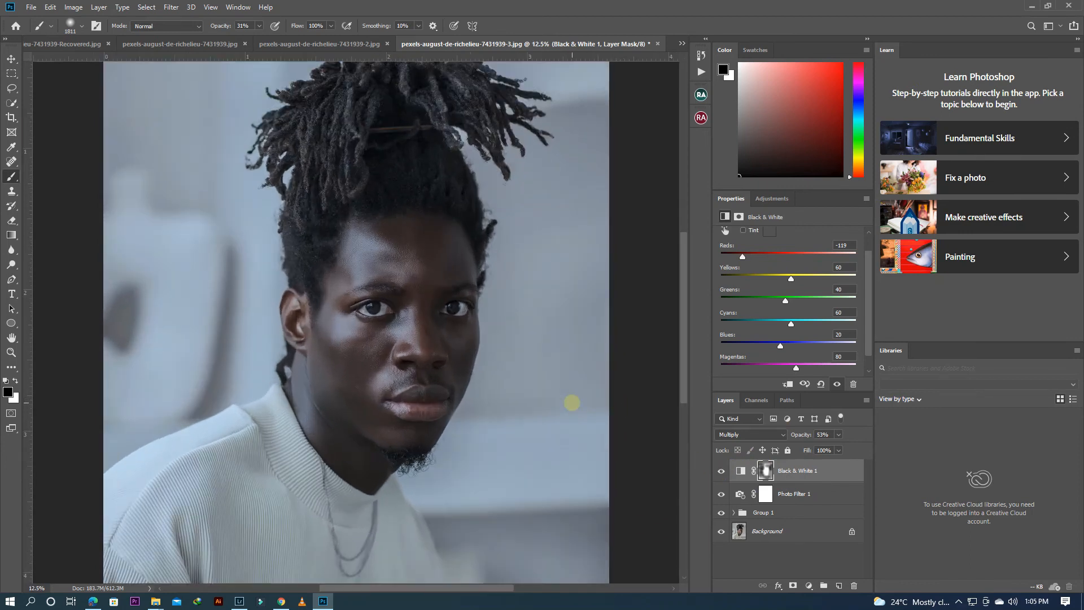
{"action": "key", "text": "ctrl+plus"}
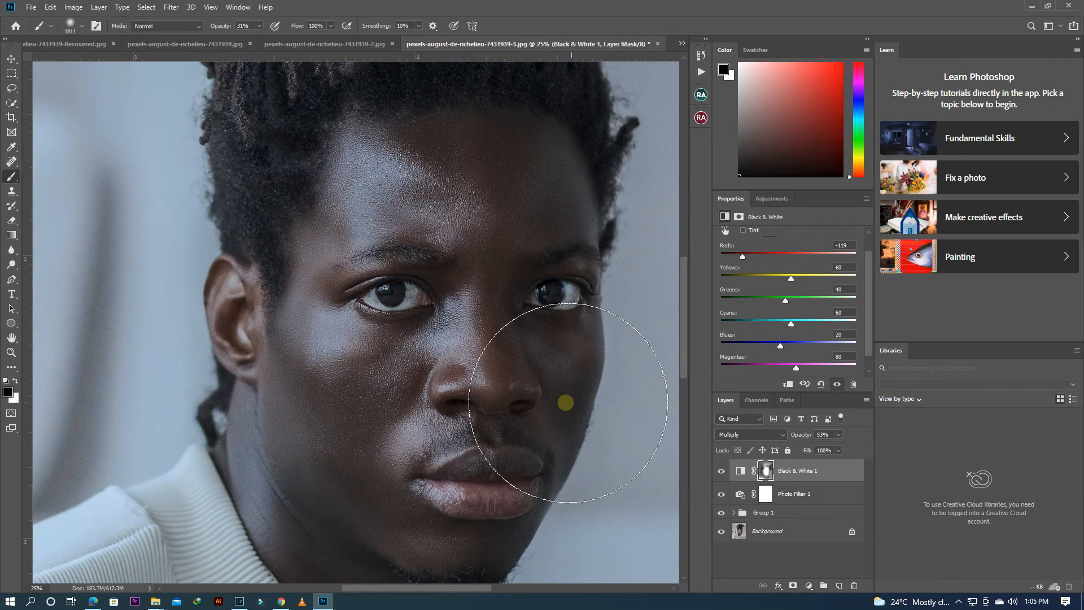
{"action": "scroll", "coordinate": [454, 583], "scroll_direction": "right", "scroll_amount": 3}
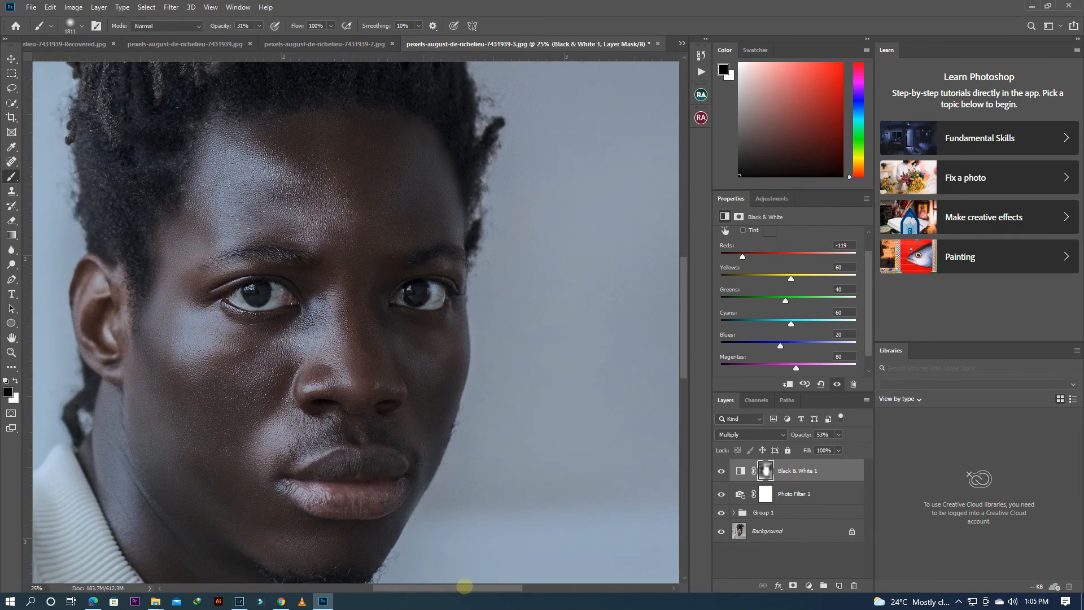
{"action": "scroll", "coordinate": [681, 350], "scroll_direction": "down", "scroll_amount": 2}
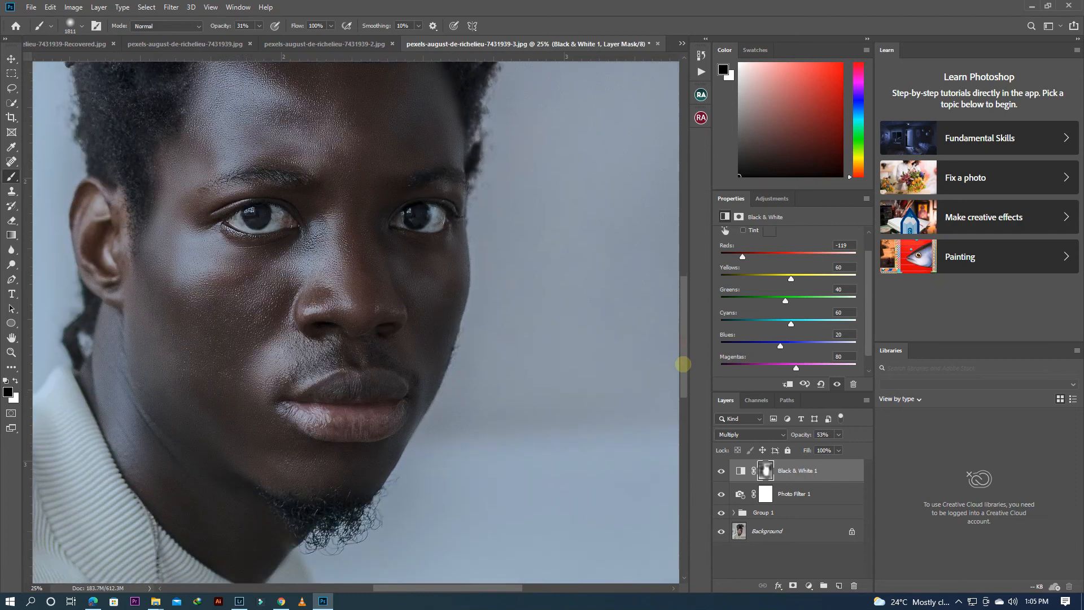
{"action": "left_click_drag", "start_coordinate": [681, 347], "coordinate": [681, 346]}
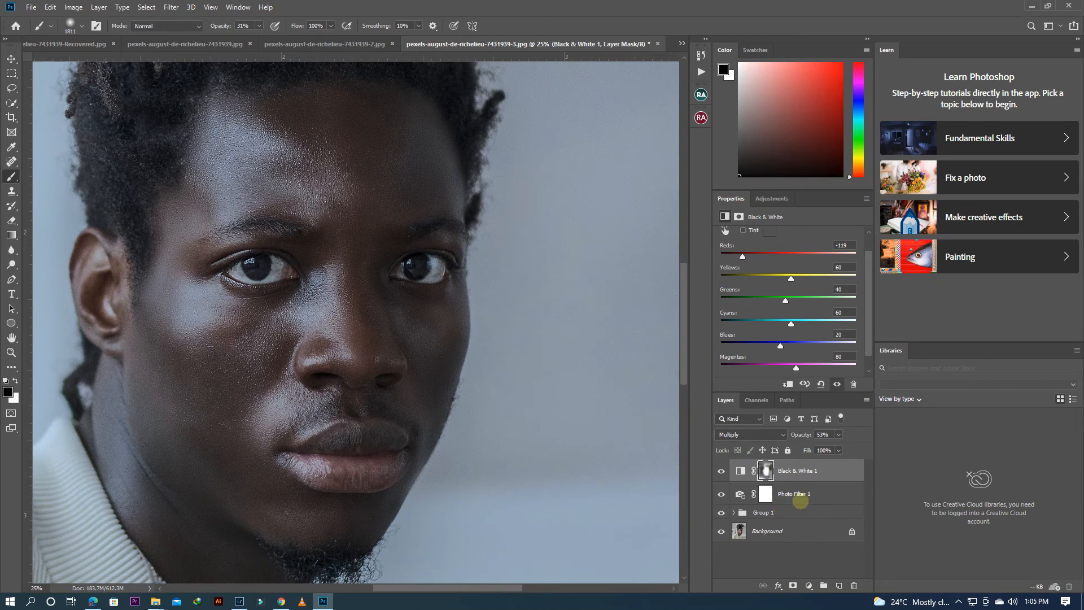
Step: Group the Photo Filter and Black & White adjustment layers and compare the portrait with each of the two groups hidden and shown
{"action": "left_click", "coordinate": [827, 494]}
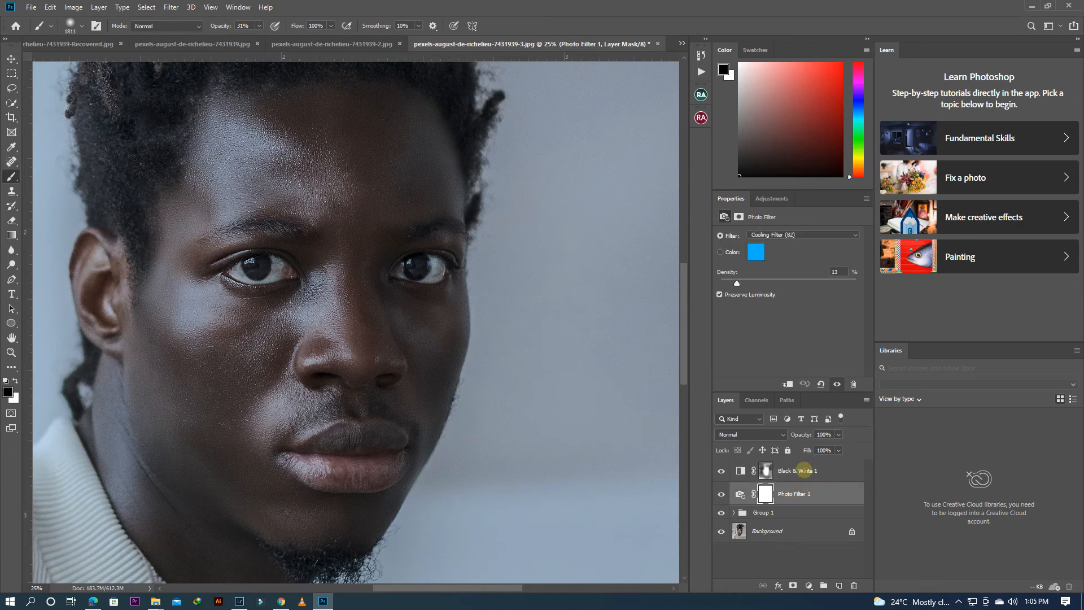
{"action": "left_click", "coordinate": [804, 470], "text": "shift"}
{"action": "key", "text": "ctrl+g"}
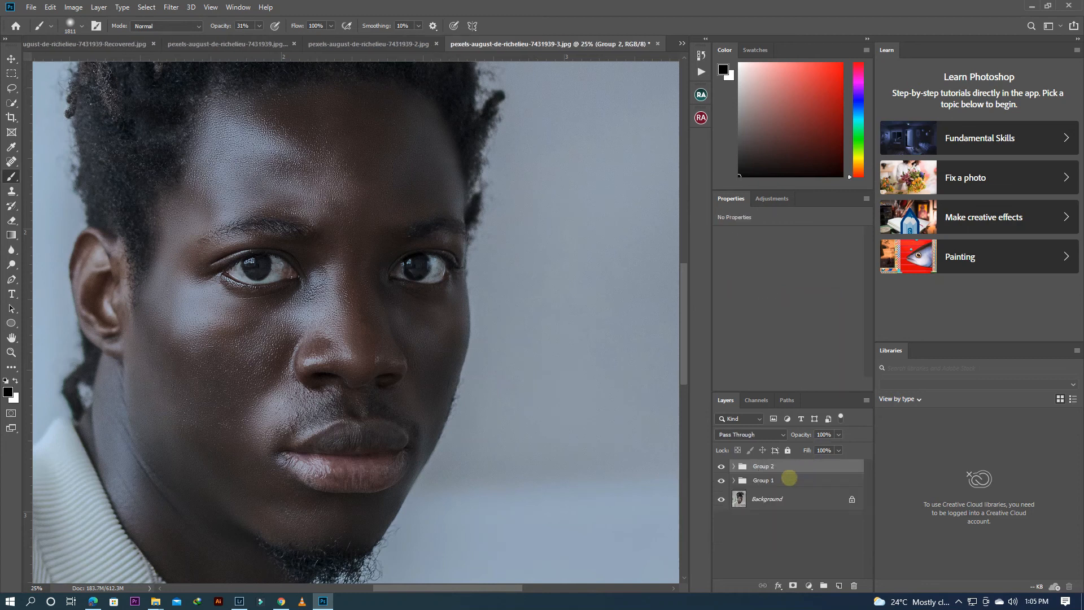
{"action": "left_click", "coordinate": [721, 467]}
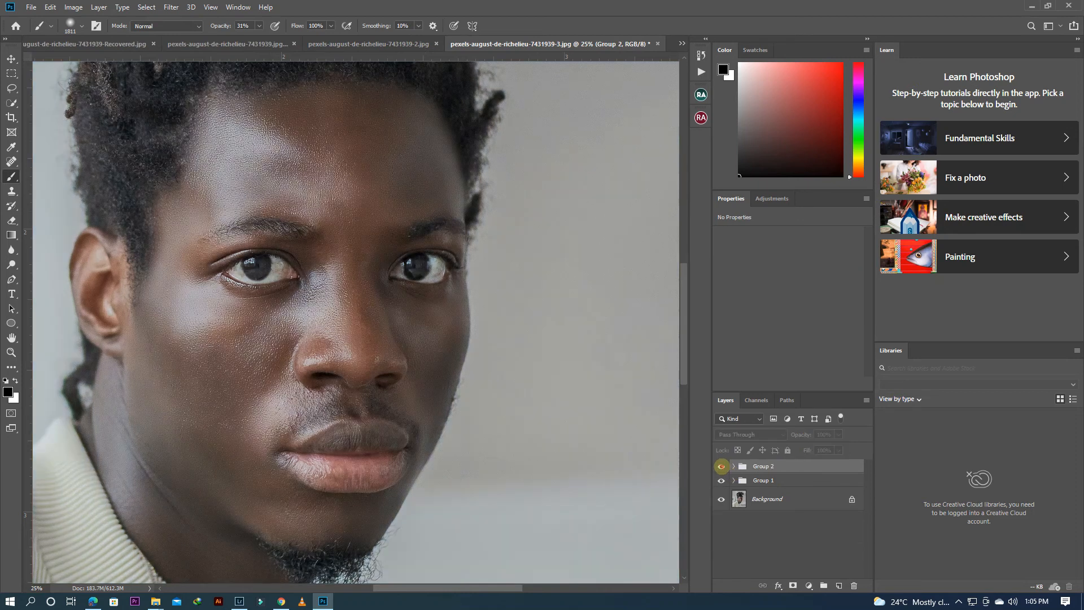
{"action": "left_click", "coordinate": [721, 467]}
{"action": "left_click", "coordinate": [723, 480]}
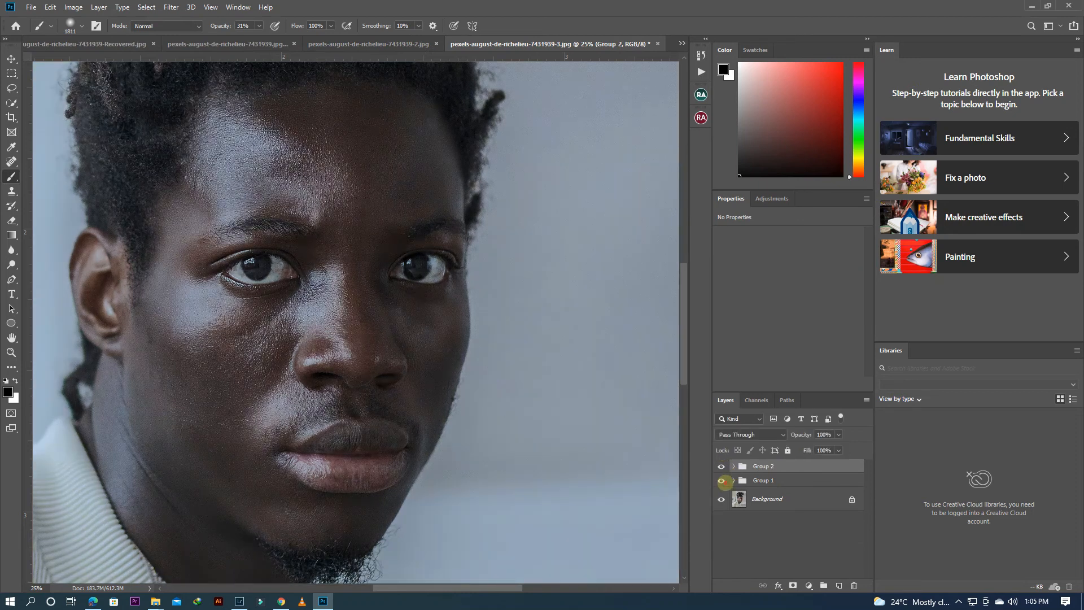
{"action": "left_click", "coordinate": [722, 480]}
Step: Generate the dodge-and-burn curves layers with the DB Curves action of the Beauty Retouch extension
{"action": "left_click", "coordinate": [754, 497]}
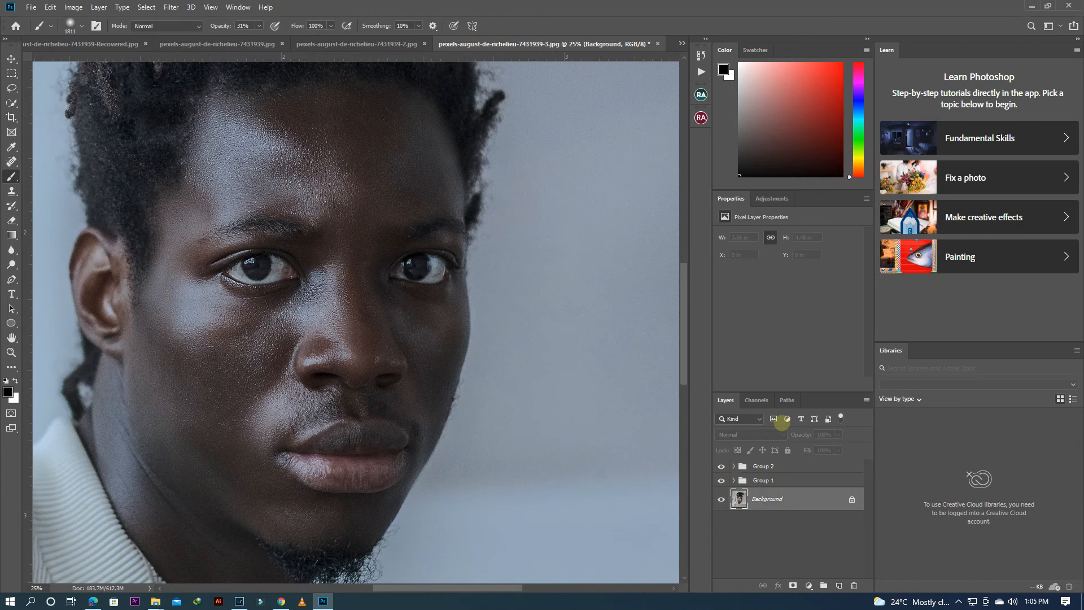
{"action": "left_click", "coordinate": [701, 95]}
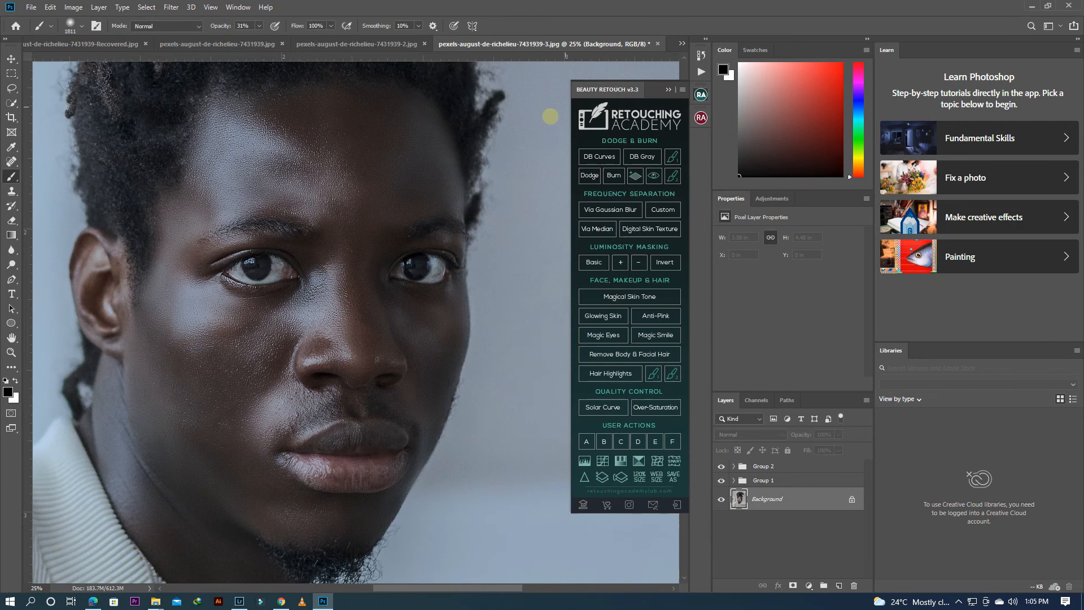
{"action": "scroll", "coordinate": [531, 182], "scroll_direction": "down", "scroll_amount": 1}
{"action": "left_click", "coordinate": [621, 292]}
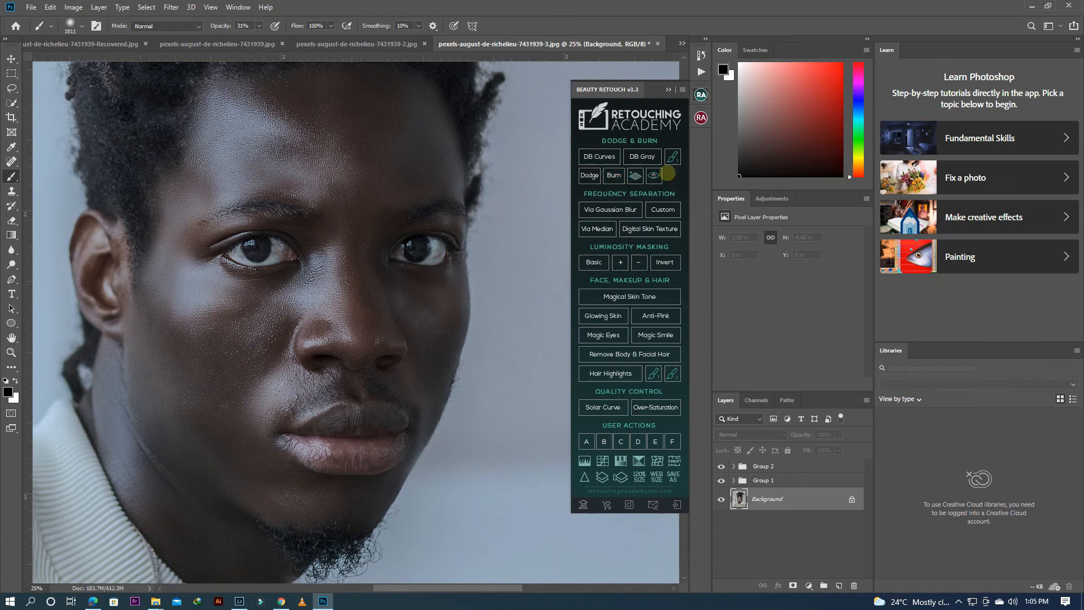
{"action": "left_click", "coordinate": [600, 157]}
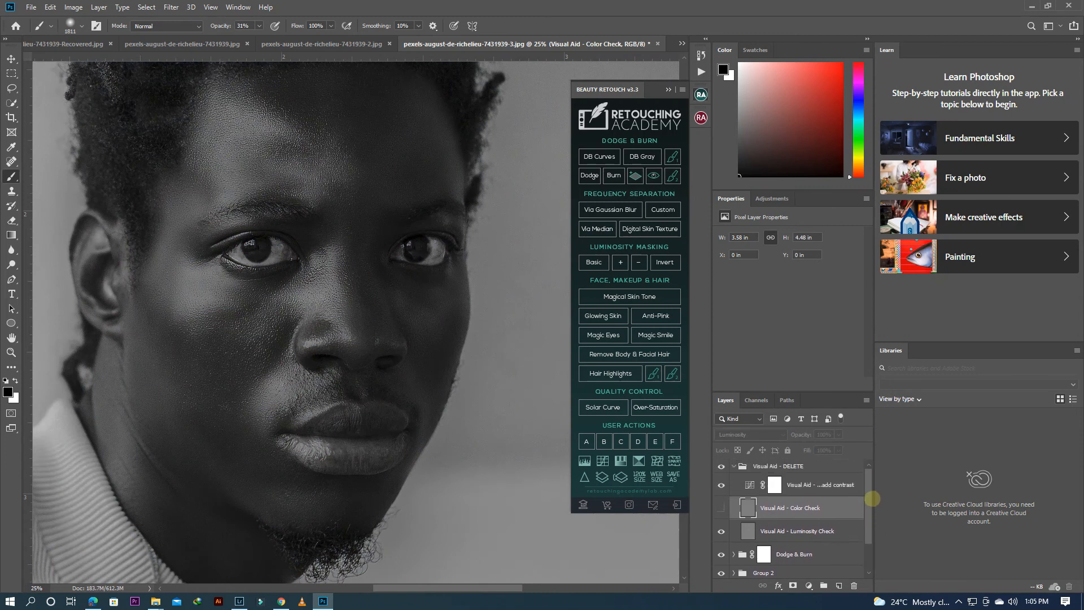
Step: Expand the Dodge & Burn group and select its Burn Curve layer
{"action": "left_click_drag", "start_coordinate": [873, 498], "coordinate": [880, 546]}
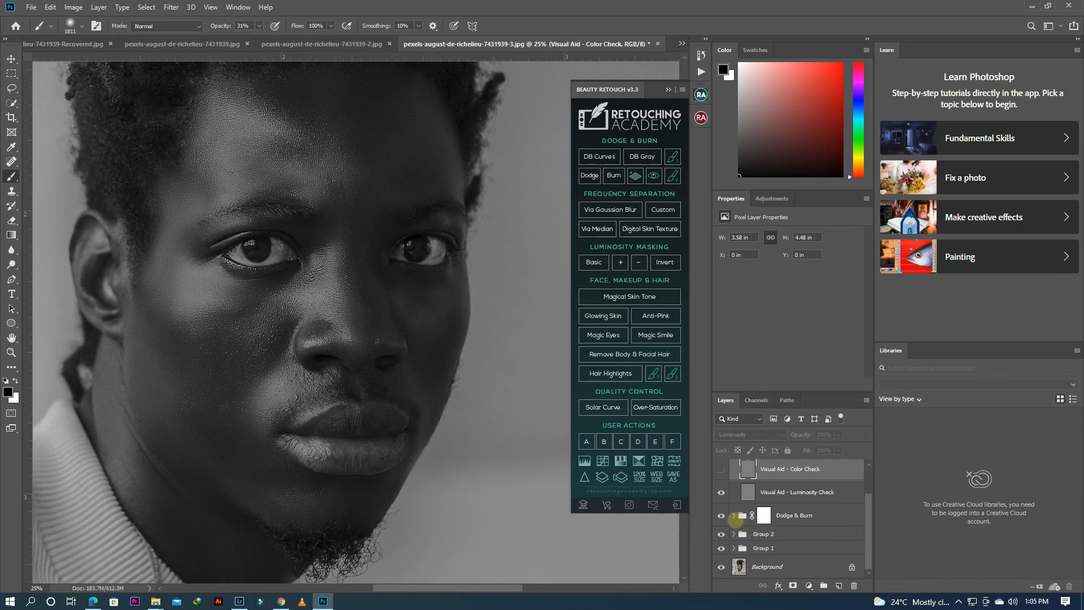
{"action": "left_click", "coordinate": [733, 515]}
{"action": "scroll", "coordinate": [853, 531], "scroll_direction": "down", "scroll_amount": 2}
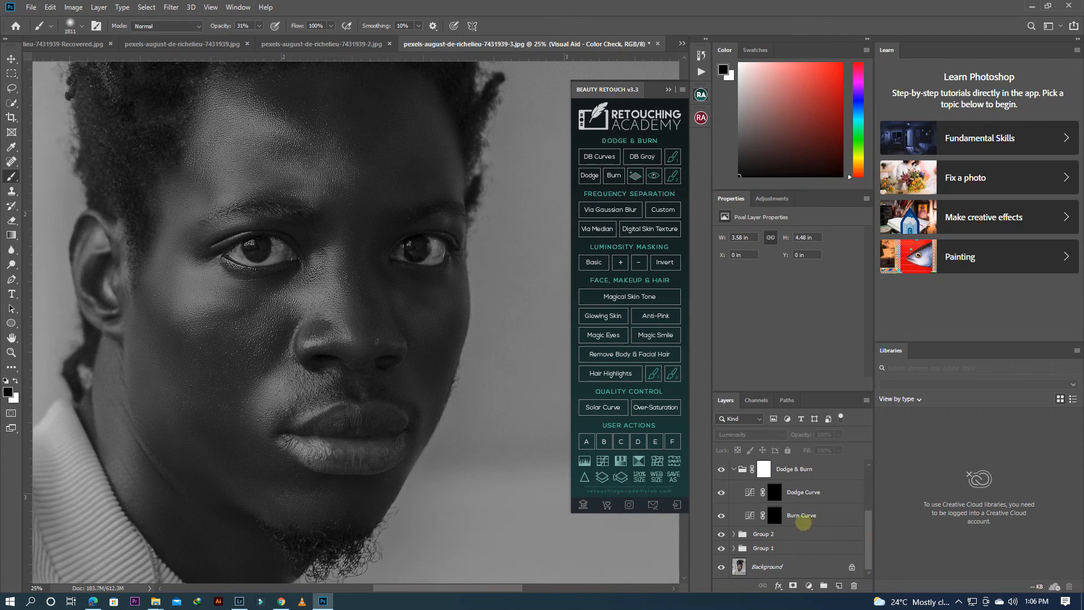
{"action": "left_click", "coordinate": [801, 516]}
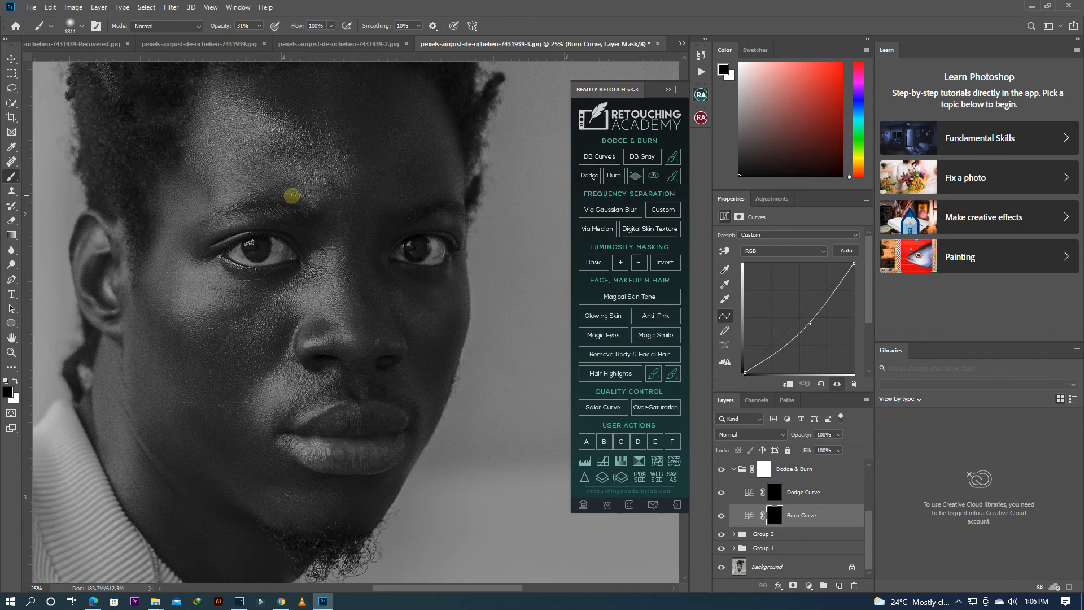
Step: Set the brush to 600 px with white as the foreground colour, and try a burn stroke on the forehead before undoing it
{"action": "key", "text": "bracketleft"}
{"action": "key", "text": "bracketleft"}
{"action": "key", "text": "bracketleft"}
{"action": "key", "text": "bracketleft"}
{"action": "key", "text": "bracketleft"}
{"action": "key", "text": "bracketleft"}
{"action": "key", "text": "bracketleft"}
{"action": "key", "text": "bracketleft"}
{"action": "key", "text": "bracketleft"}
{"action": "key", "text": "bracketleft"}
{"action": "key", "text": "bracketleft"}
{"action": "key", "text": "bracketleft"}
{"action": "key", "text": "bracketleft"}
{"action": "left_click", "coordinate": [16, 380]}
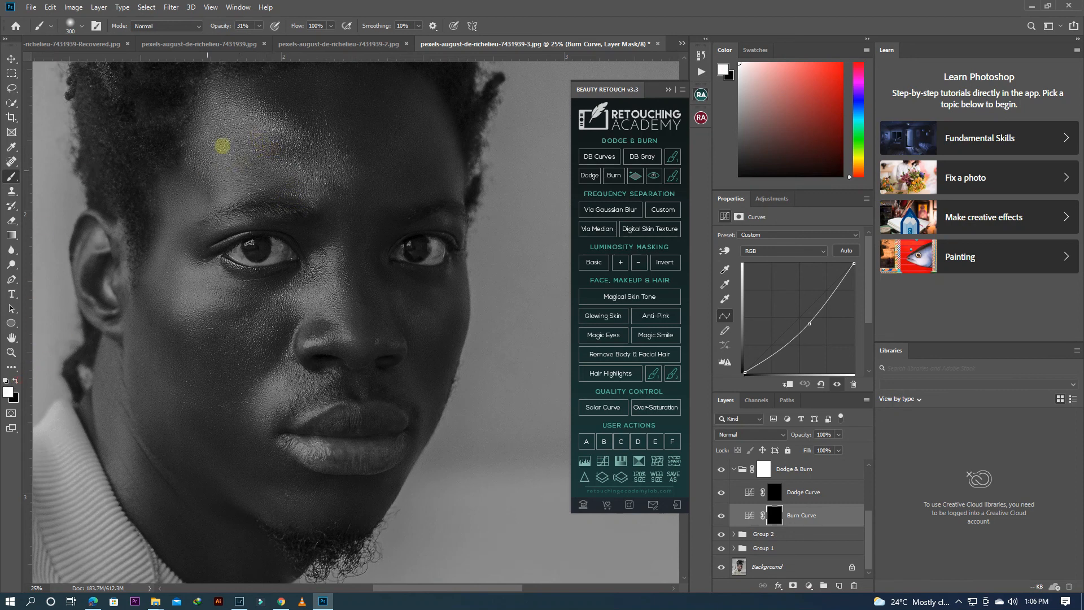
{"action": "left_click_drag", "start_coordinate": [235, 172], "coordinate": [228, 139]}
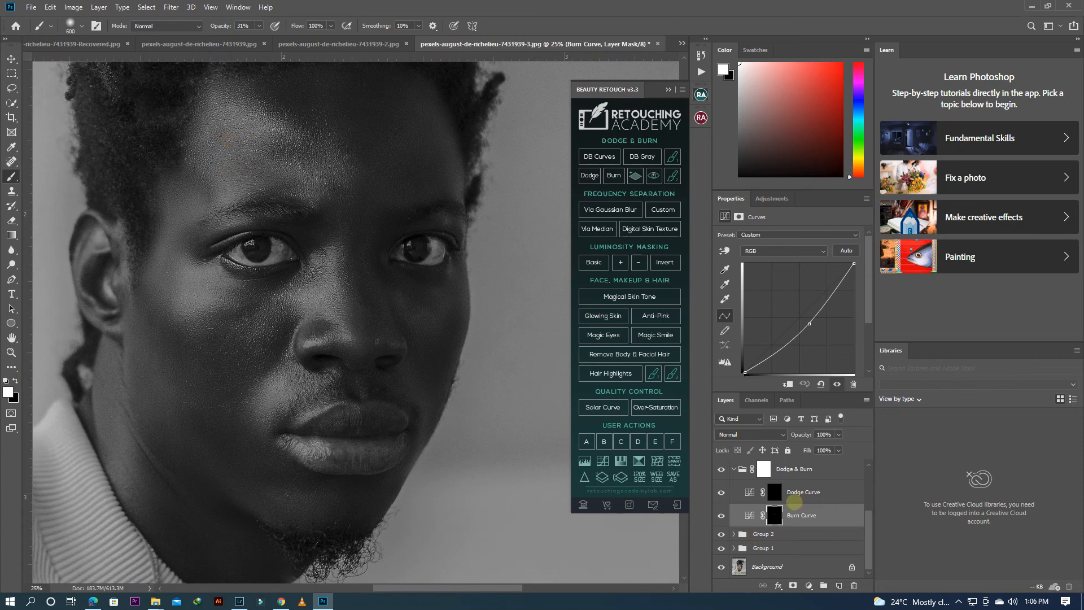
{"action": "key", "text": "ctrl+z"}
Step: Paint white on the Dodge Curve mask over the forehead, cheek, jaw and nose highlights to brighten them
{"action": "left_click", "coordinate": [804, 493]}
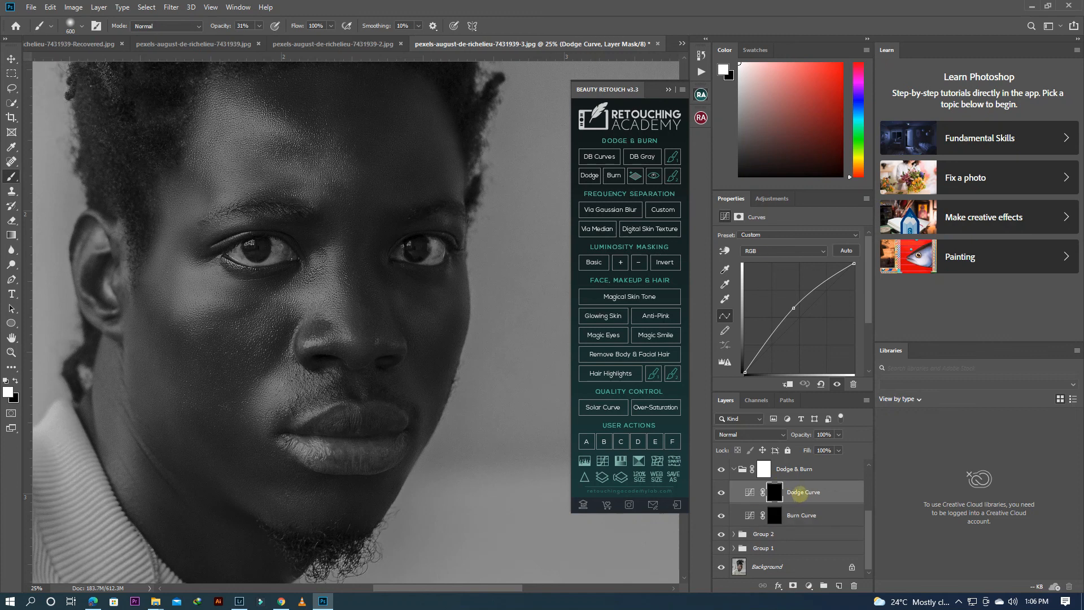
{"action": "mouse_move", "coordinate": [261, 156]}
{"action": "left_mouse_down"}
{"action": "mouse_move", "coordinate": [213, 141]}
{"action": "mouse_move", "coordinate": [315, 192]}
{"action": "mouse_move", "coordinate": [249, 164]}
{"action": "mouse_move", "coordinate": [283, 172]}
{"action": "left_mouse_up"}
{"action": "mouse_move", "coordinate": [220, 117]}
{"action": "left_mouse_down"}
{"action": "mouse_move", "coordinate": [302, 178]}
{"action": "mouse_move", "coordinate": [311, 169]}
{"action": "mouse_move", "coordinate": [254, 177]}
{"action": "mouse_move", "coordinate": [224, 166]}
{"action": "mouse_move", "coordinate": [212, 172]}
{"action": "mouse_move", "coordinate": [220, 180]}
{"action": "mouse_move", "coordinate": [132, 208]}
{"action": "mouse_move", "coordinate": [213, 166]}
{"action": "mouse_move", "coordinate": [179, 147]}
{"action": "left_mouse_up"}
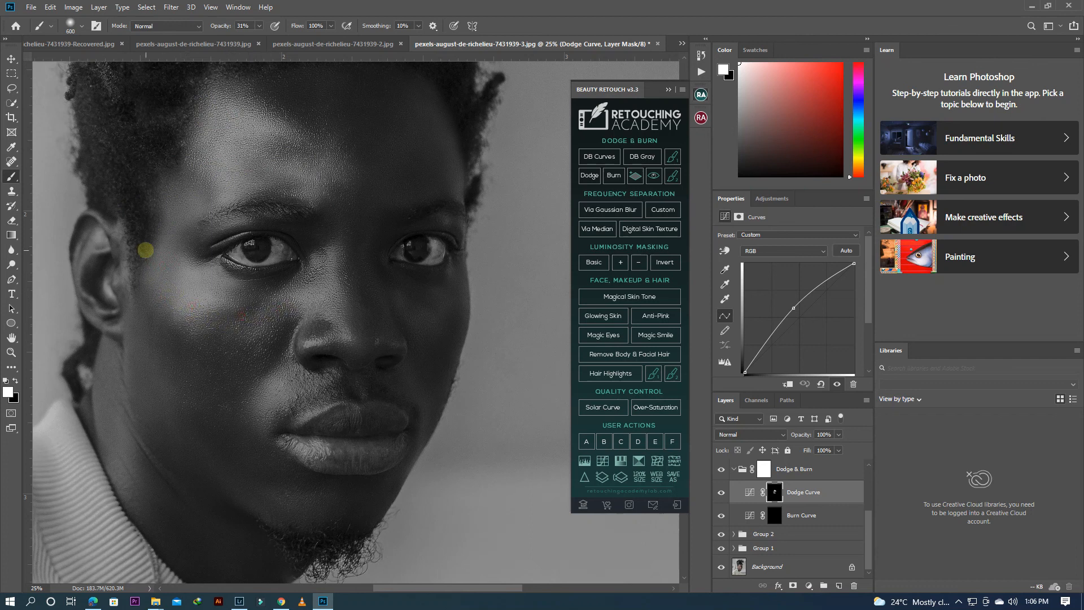
{"action": "left_click_drag", "start_coordinate": [298, 294], "coordinate": [249, 324]}
{"action": "mouse_move", "coordinate": [109, 379]}
{"action": "left_mouse_down"}
{"action": "mouse_move", "coordinate": [155, 503]}
{"action": "mouse_move", "coordinate": [168, 507]}
{"action": "left_mouse_up"}
{"action": "mouse_move", "coordinate": [242, 506]}
{"action": "left_mouse_down"}
{"action": "mouse_move", "coordinate": [205, 463]}
{"action": "mouse_move", "coordinate": [253, 511]}
{"action": "mouse_move", "coordinate": [197, 457]}
{"action": "mouse_move", "coordinate": [279, 515]}
{"action": "left_mouse_up"}
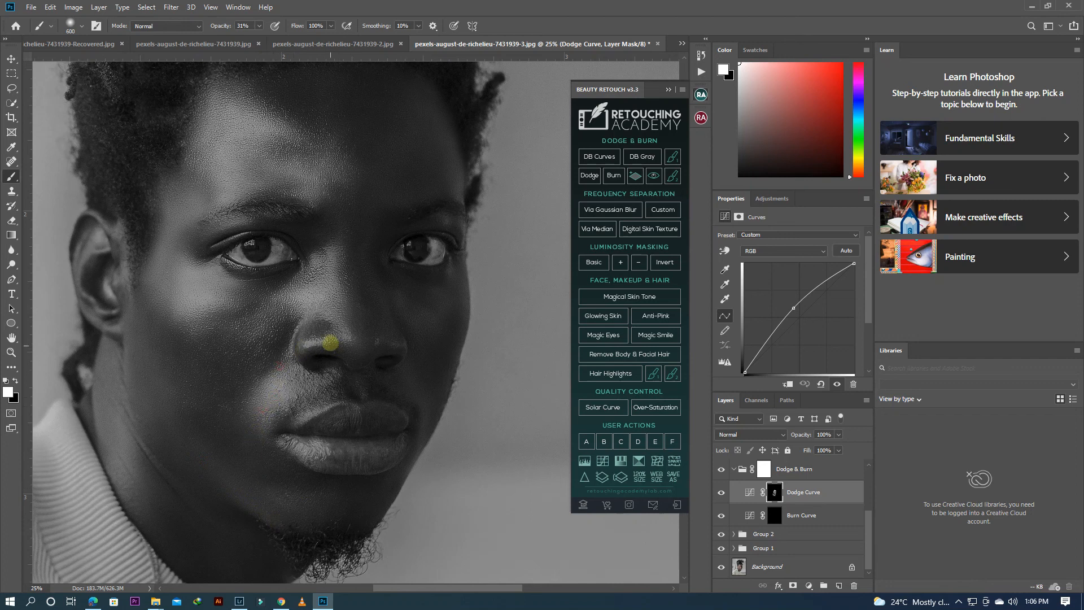
{"action": "left_click_drag", "start_coordinate": [340, 270], "coordinate": [343, 313]}
{"action": "mouse_move", "coordinate": [263, 305]}
{"action": "left_mouse_down"}
{"action": "mouse_move", "coordinate": [228, 323]}
{"action": "mouse_move", "coordinate": [157, 327]}
{"action": "mouse_move", "coordinate": [152, 272]}
{"action": "mouse_move", "coordinate": [158, 364]}
{"action": "mouse_move", "coordinate": [171, 197]}
{"action": "mouse_move", "coordinate": [154, 267]}
{"action": "left_mouse_up"}
{"action": "left_click_drag", "start_coordinate": [256, 165], "coordinate": [276, 158]}
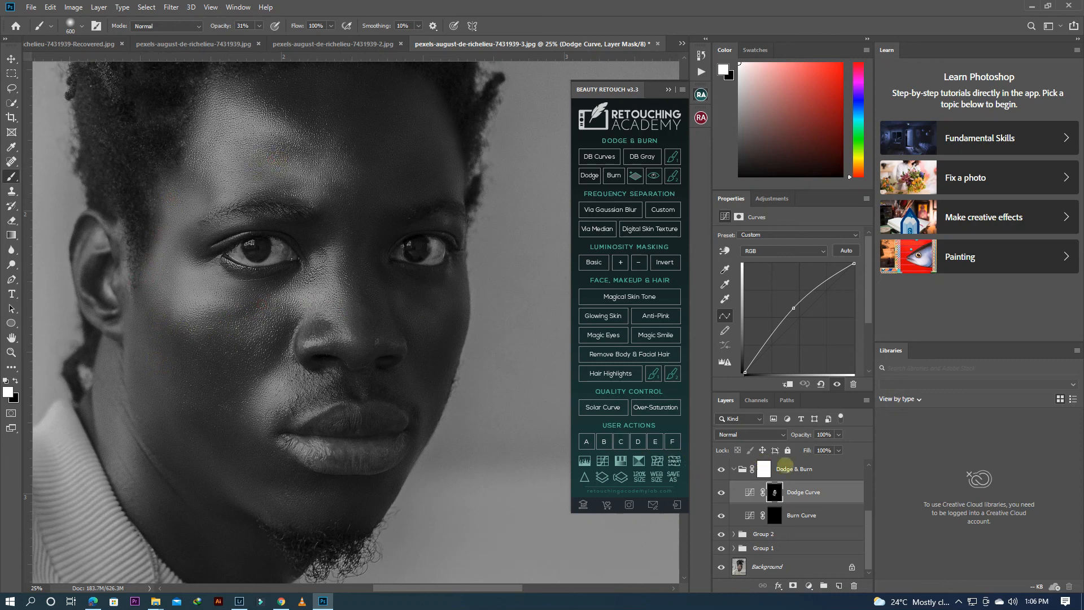
Step: Hide the Visual Aid - DELETE group and compare the face with the Dodge Curve layer hidden and shown
{"action": "left_click_drag", "start_coordinate": [867, 519], "coordinate": [867, 475]}
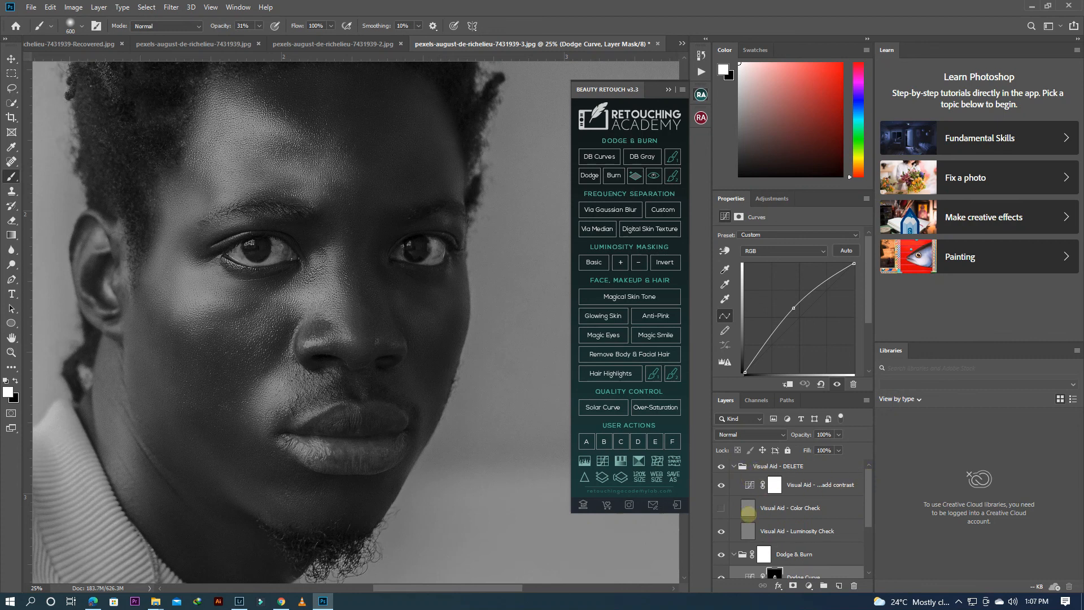
{"action": "left_click", "coordinate": [721, 467]}
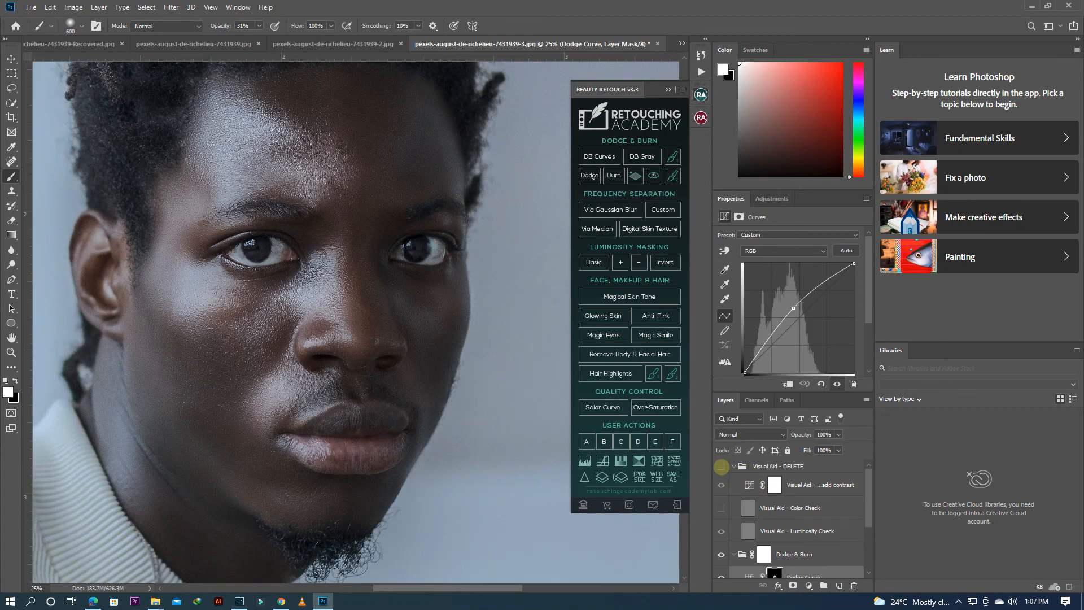
{"action": "left_click", "coordinate": [721, 466]}
{"action": "left_click", "coordinate": [721, 466]}
{"action": "scroll", "coordinate": [869, 497], "scroll_direction": "down", "scroll_amount": 4}
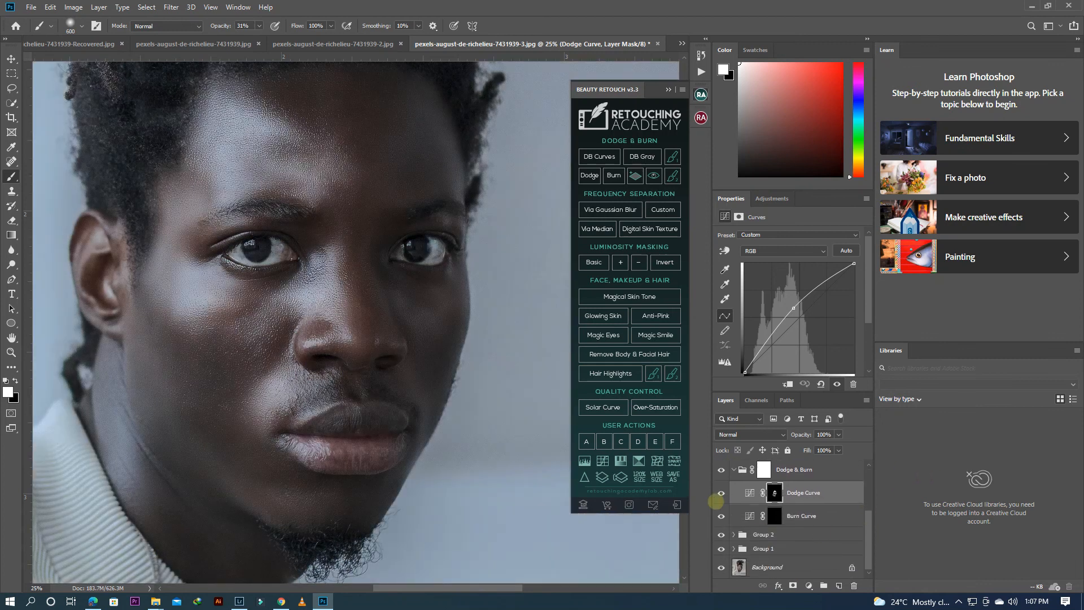
{"action": "left_click", "coordinate": [721, 494]}
{"action": "left_click", "coordinate": [721, 494]}
Step: Collapse the Dodge & Burn and Visual Aid - DELETE groups in the layer stack
{"action": "left_click", "coordinate": [734, 469]}
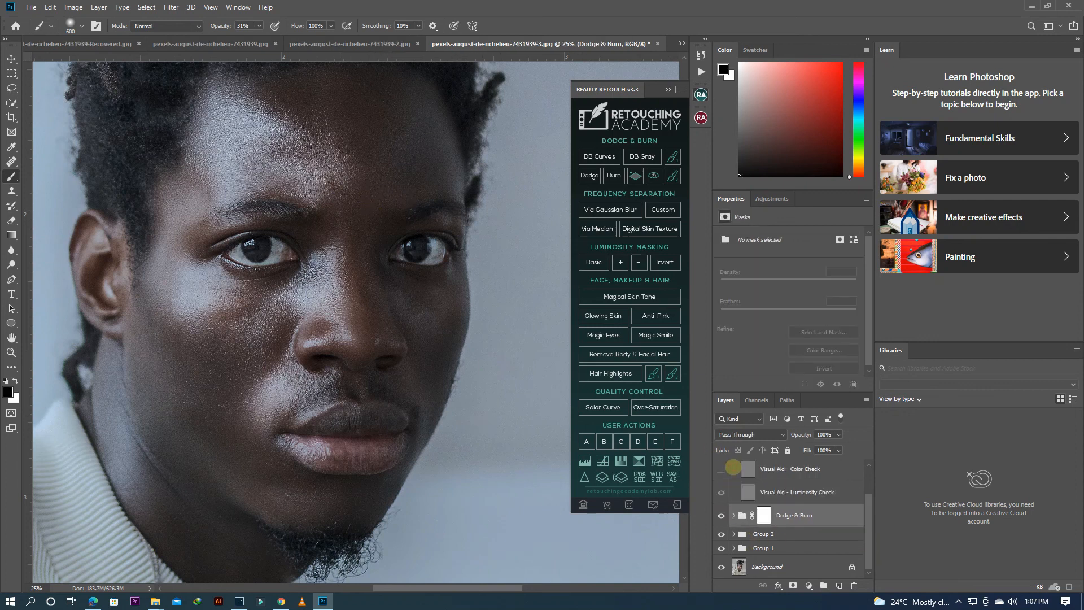
{"action": "left_click_drag", "start_coordinate": [871, 529], "coordinate": [869, 500]}
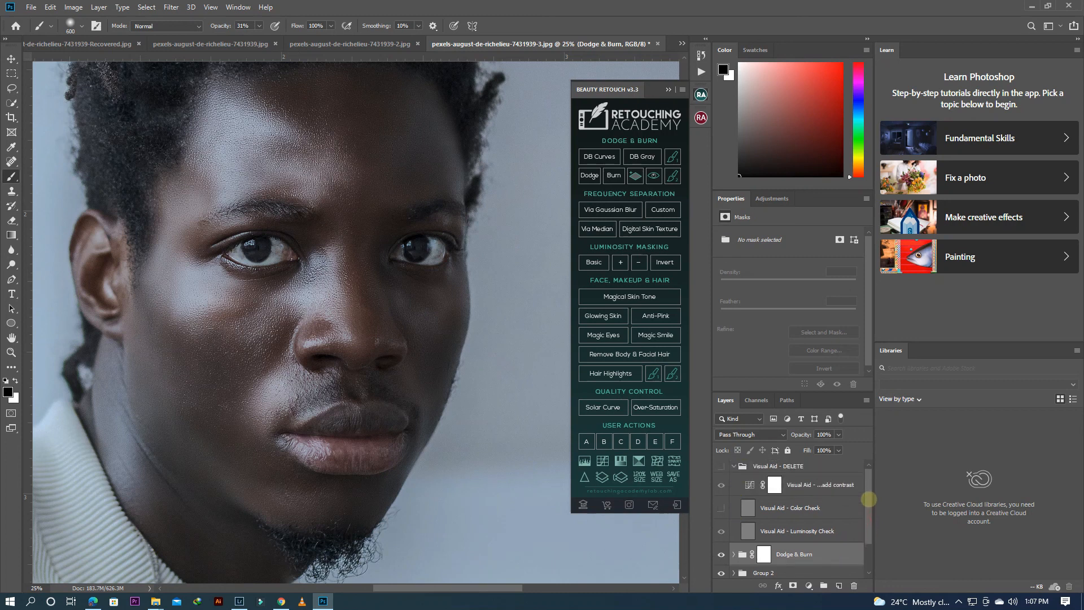
{"action": "left_click", "coordinate": [733, 466]}
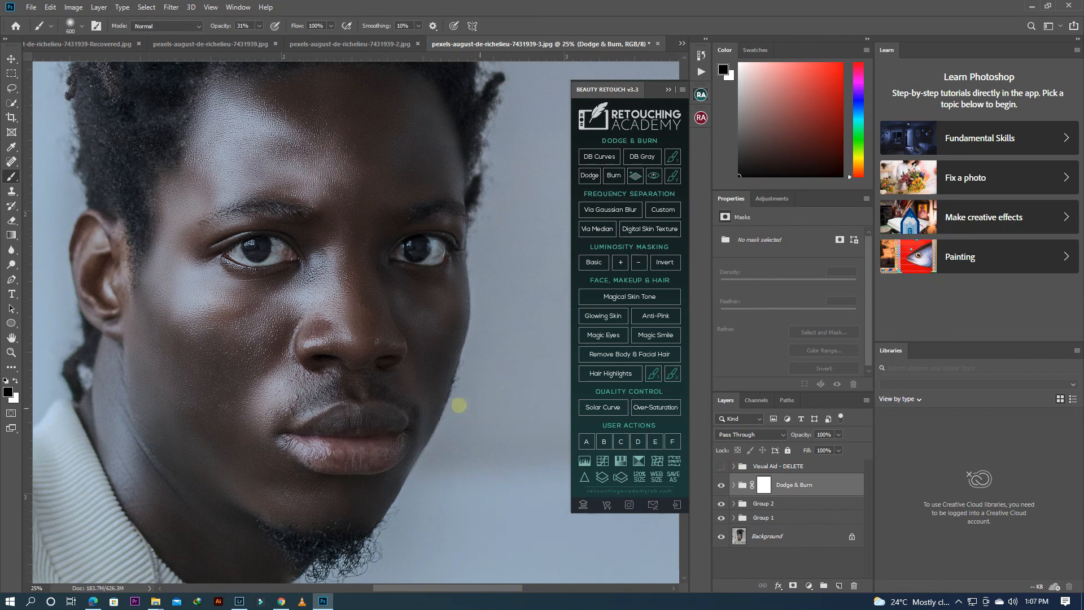
Step: Review the whole retouched portrait with the Beauty Retouch panel collapsed, and switch to Lightroom Classic
{"action": "scroll", "coordinate": [428, 387], "scroll_direction": "down", "scroll_amount": 3}
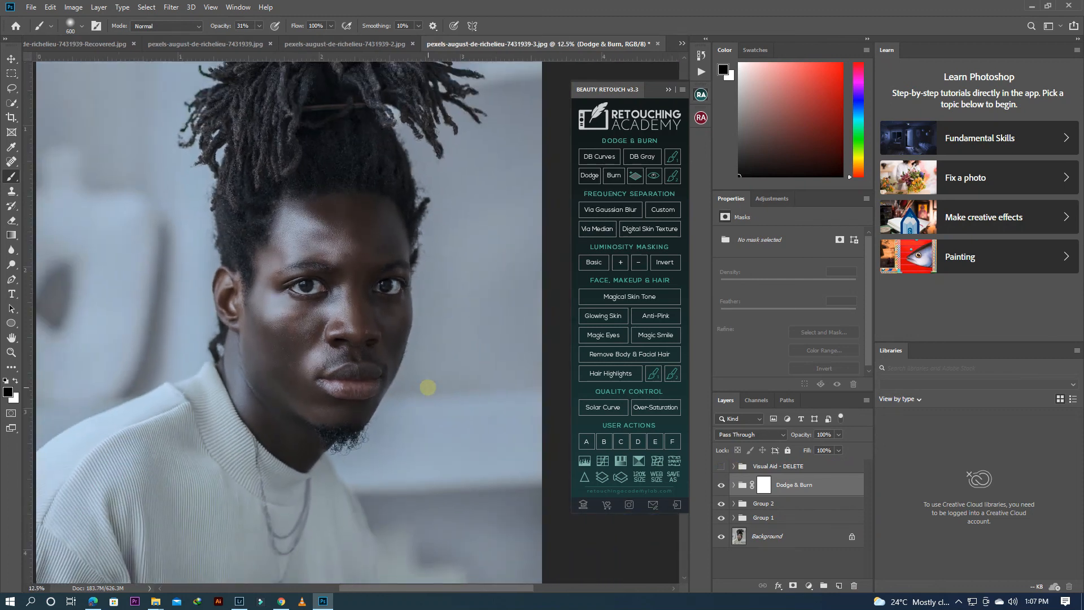
{"action": "scroll", "coordinate": [428, 387], "scroll_direction": "up", "scroll_amount": 1}
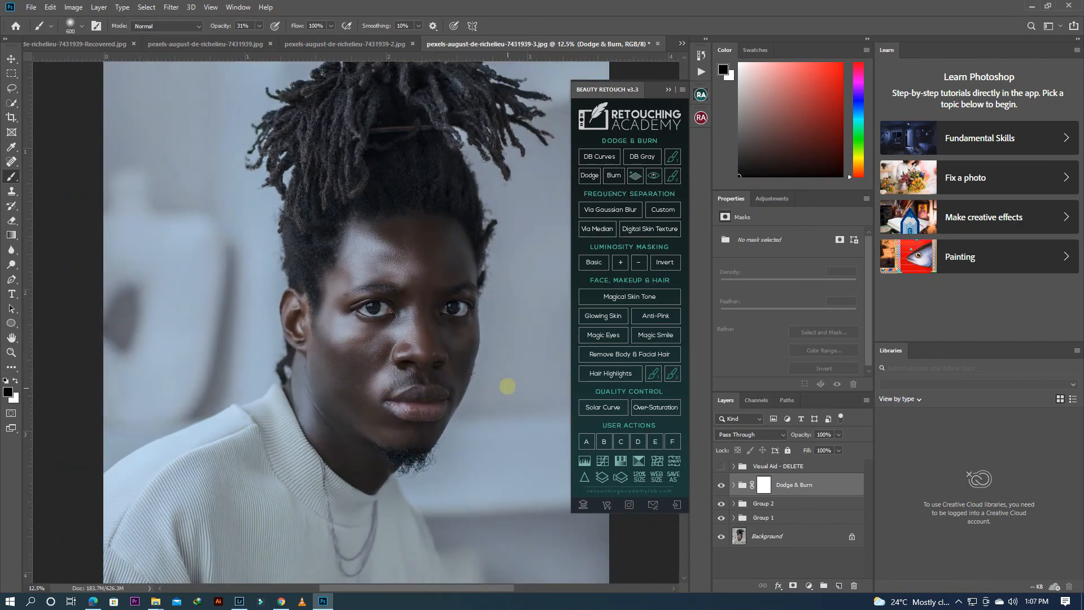
{"action": "scroll", "coordinate": [491, 371], "scroll_direction": "down", "scroll_amount": 2}
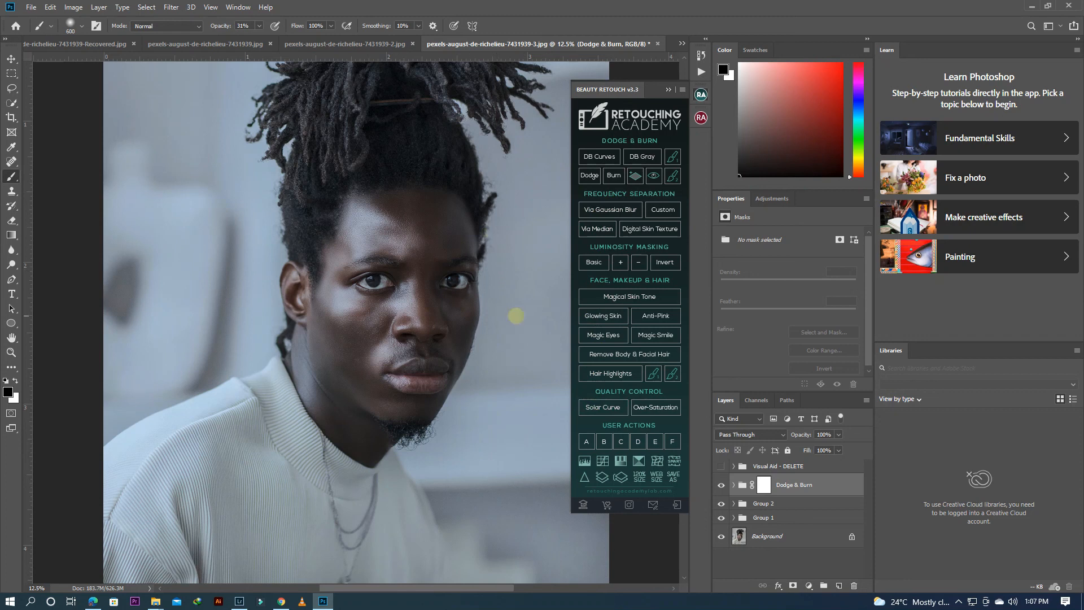
{"action": "left_click", "coordinate": [668, 89]}
{"action": "mouse_move", "coordinate": [685, 264]}
{"action": "left_mouse_down"}
{"action": "mouse_move", "coordinate": [680, 235]}
{"action": "mouse_move", "coordinate": [681, 257]}
{"action": "left_mouse_up"}
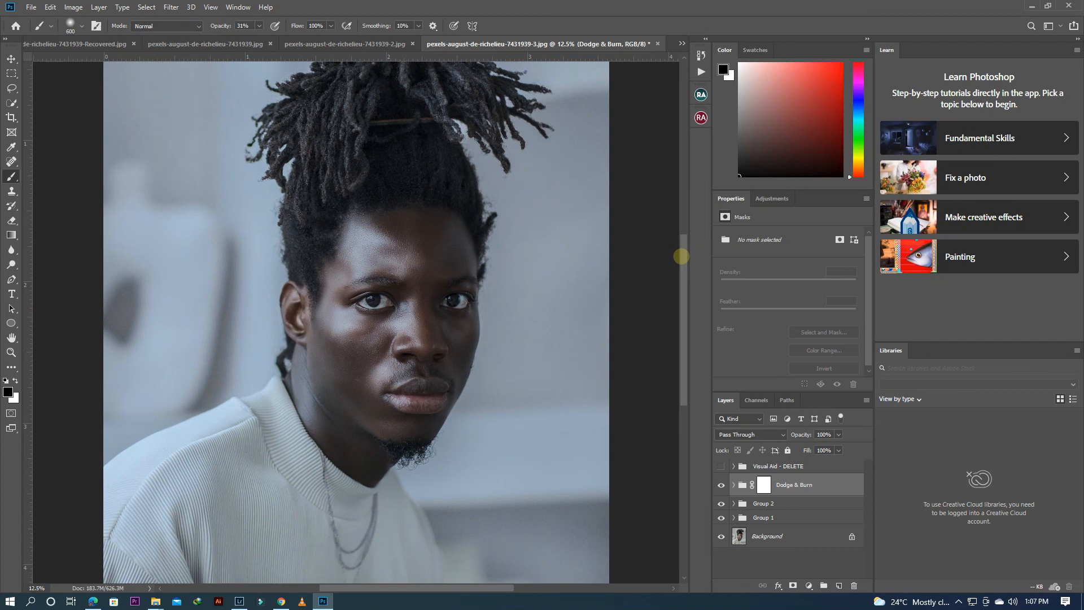
{"action": "key", "text": "ctrl+minus"}
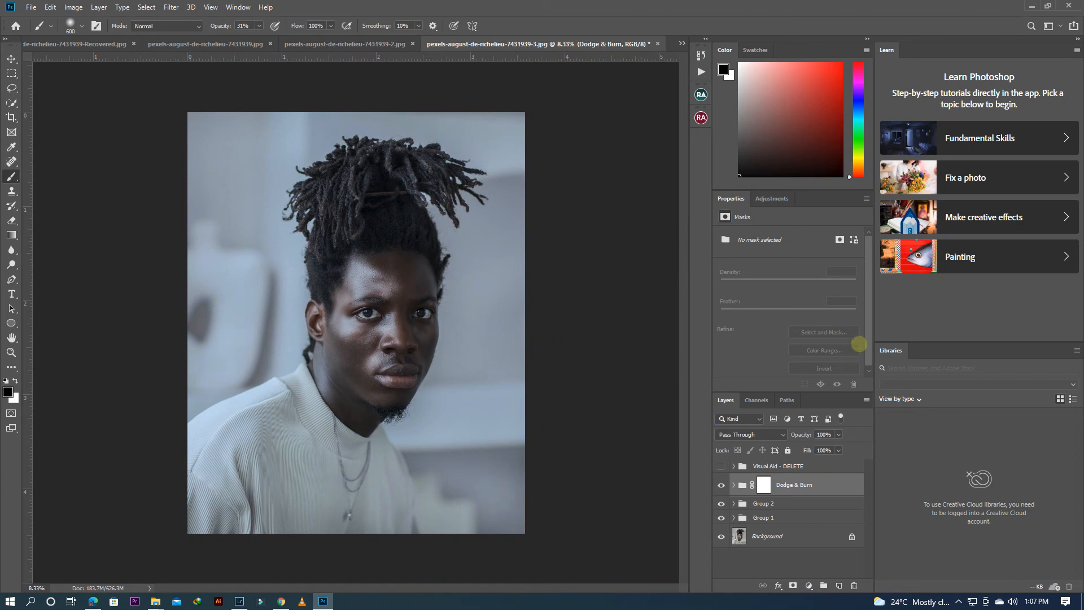
{"action": "scroll", "coordinate": [866, 339], "scroll_direction": "down", "scroll_amount": 1}
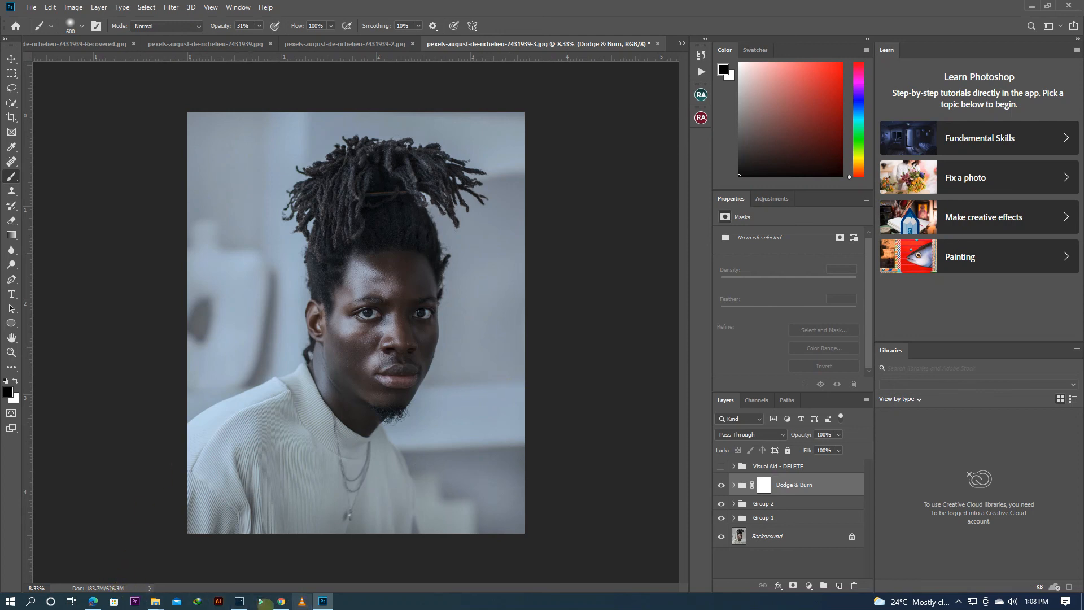
{"action": "left_click", "coordinate": [1032, 6]}
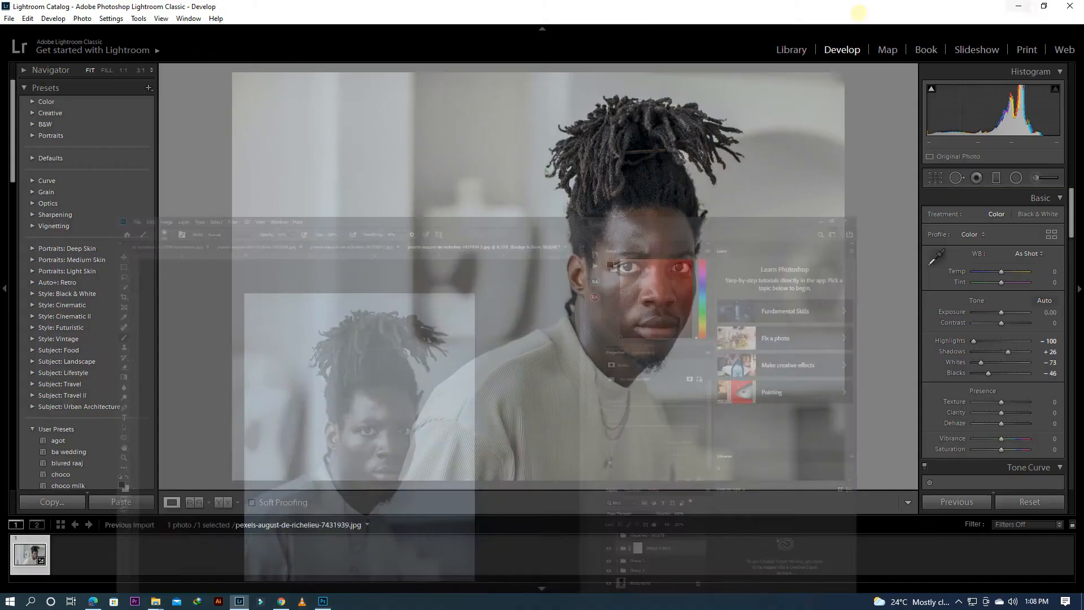